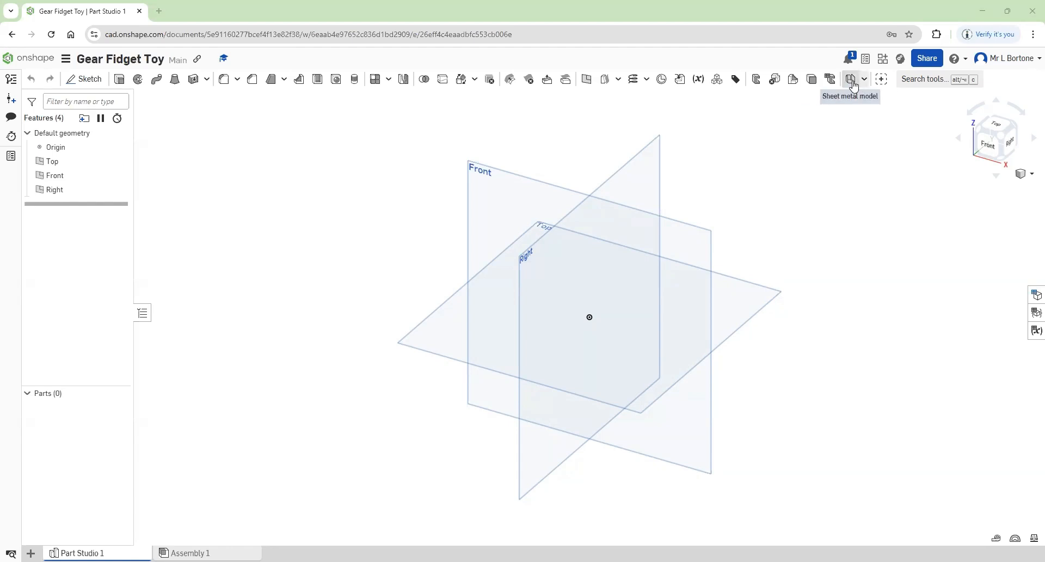
Step: Find the Spur gear custom feature by searching the FeatureScript samples for "gear" and add it to the available tools
left_click(882, 83)
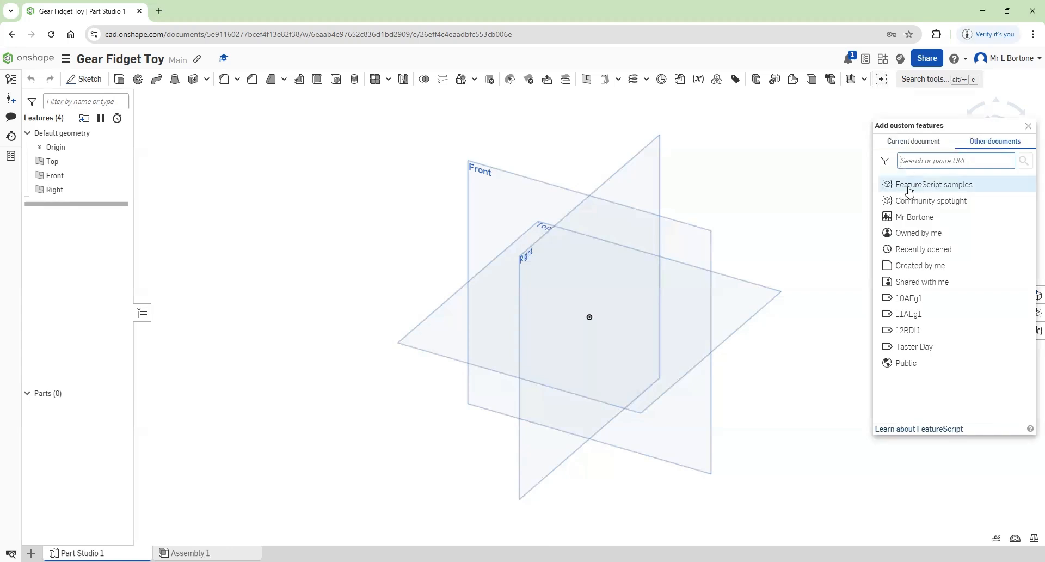
left_click(932, 187)
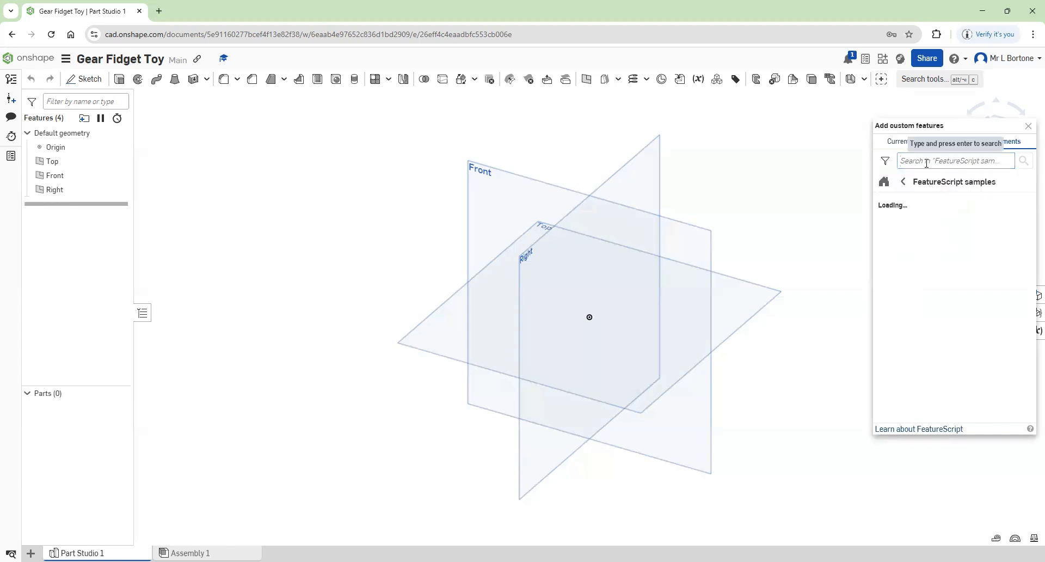
left_click(924, 160)
type("gear")
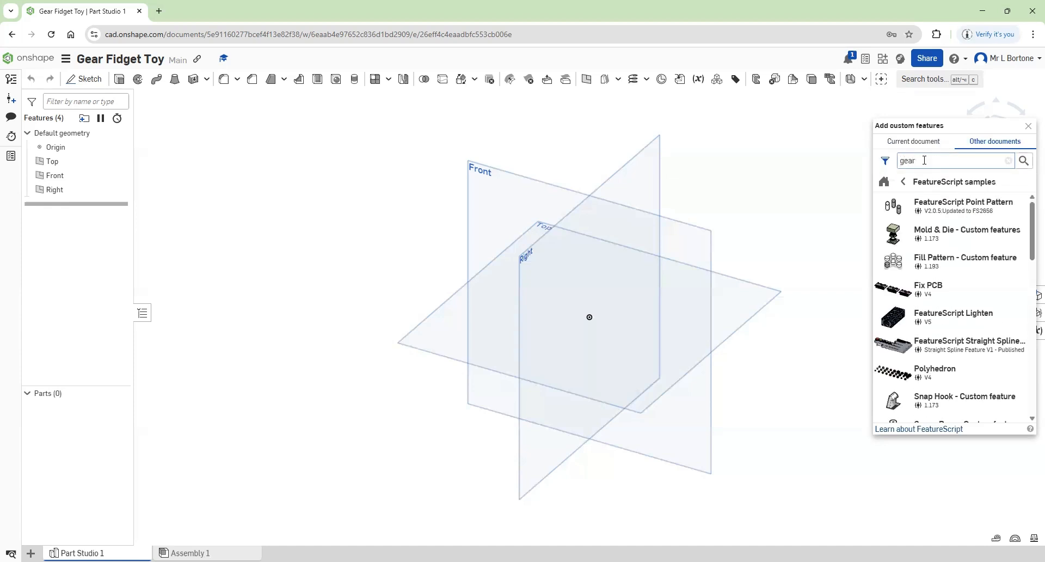
key("Return")
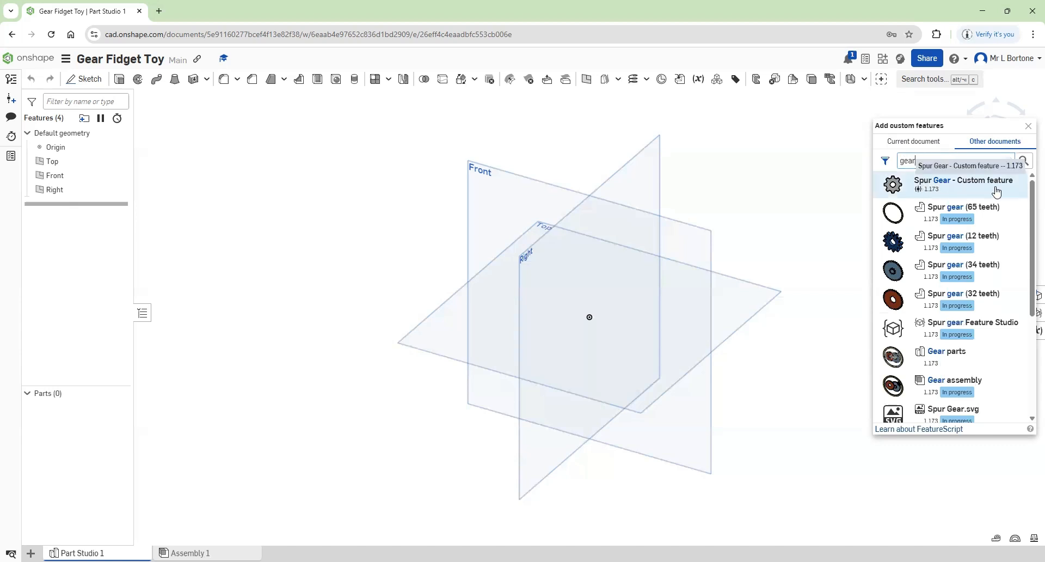
left_click(942, 186)
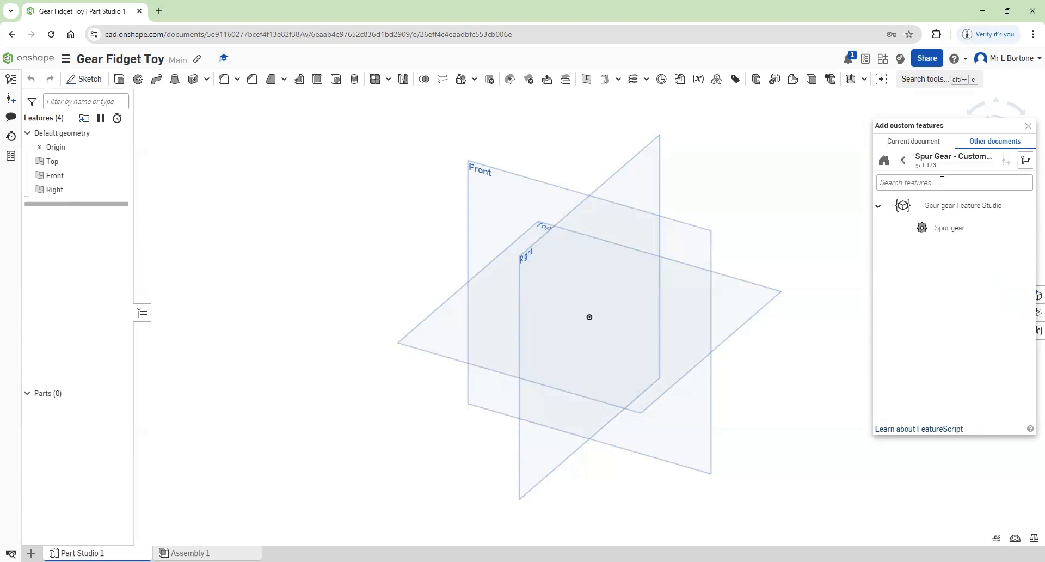
left_click(936, 226)
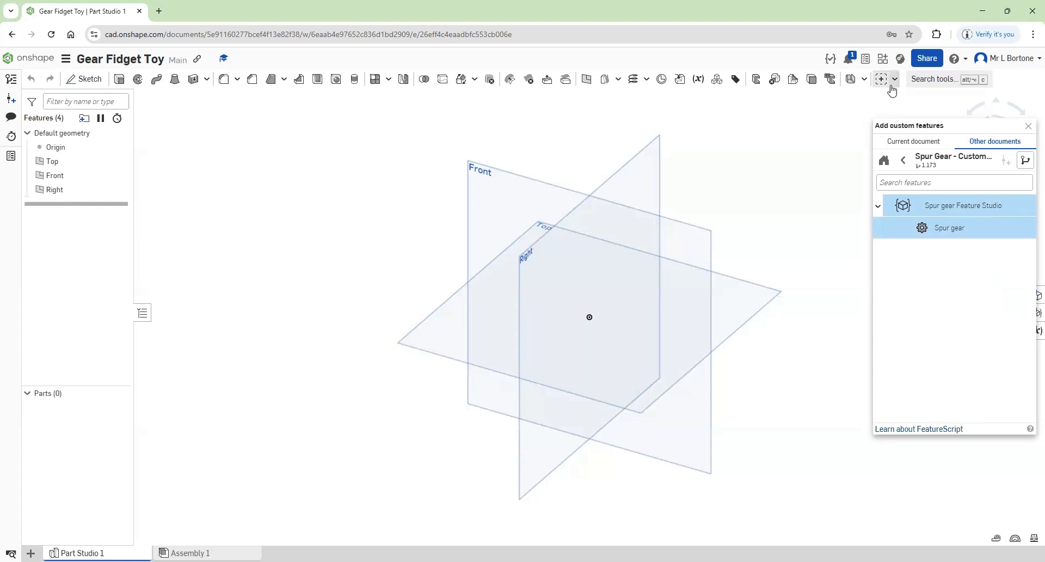
Step: Start a spur gear feature with 12 teeth and a 20 mm pitch circle diameter
left_click(894, 80)
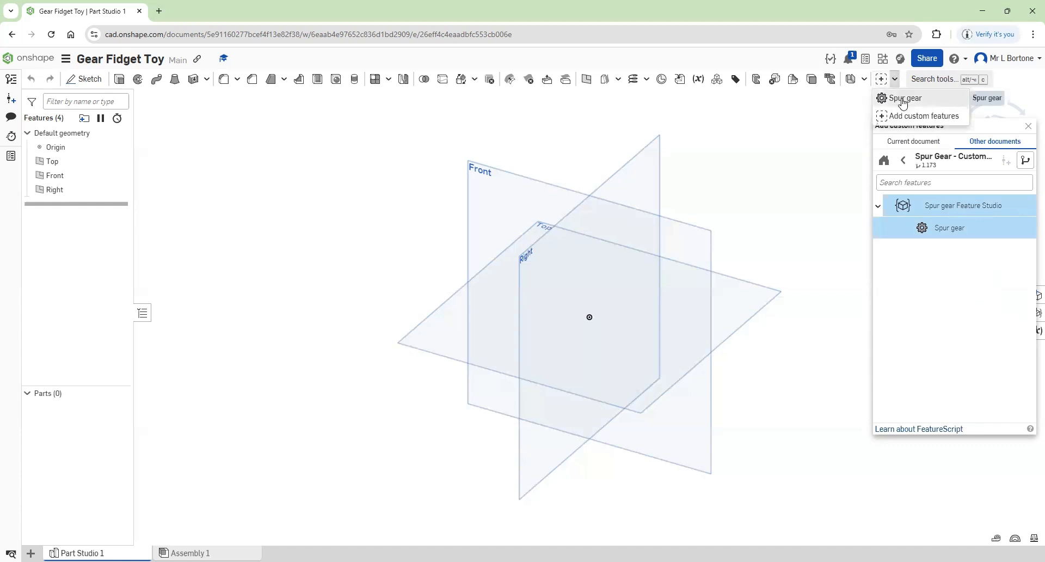
left_click(903, 100)
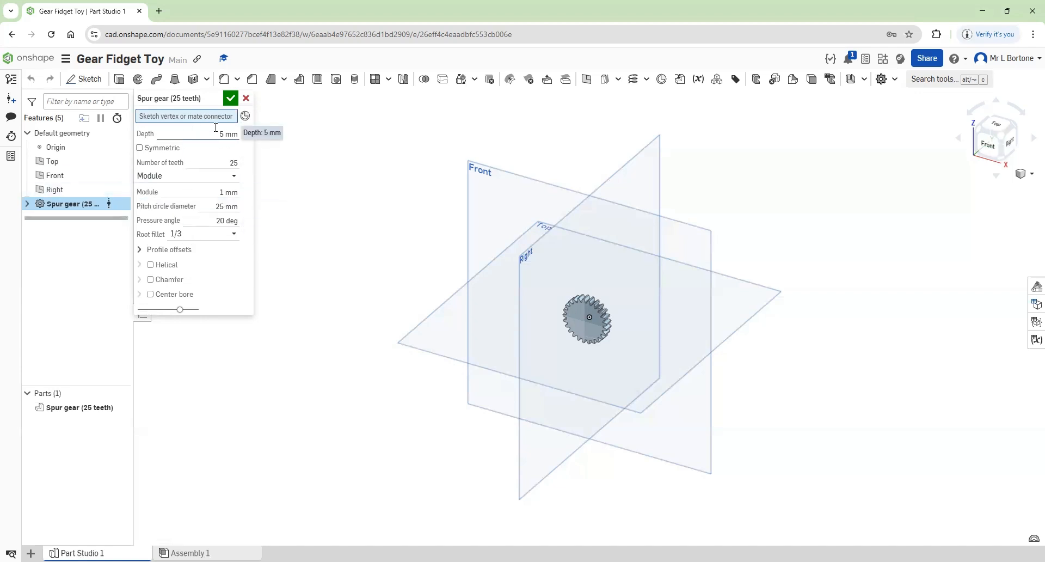
left_click(209, 163)
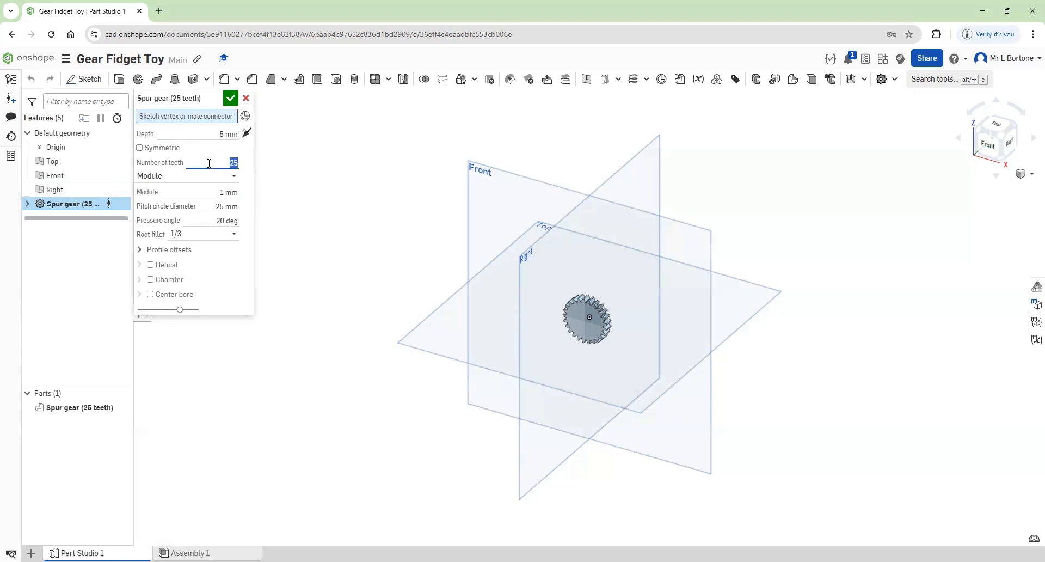
type("12")
left_click(213, 135)
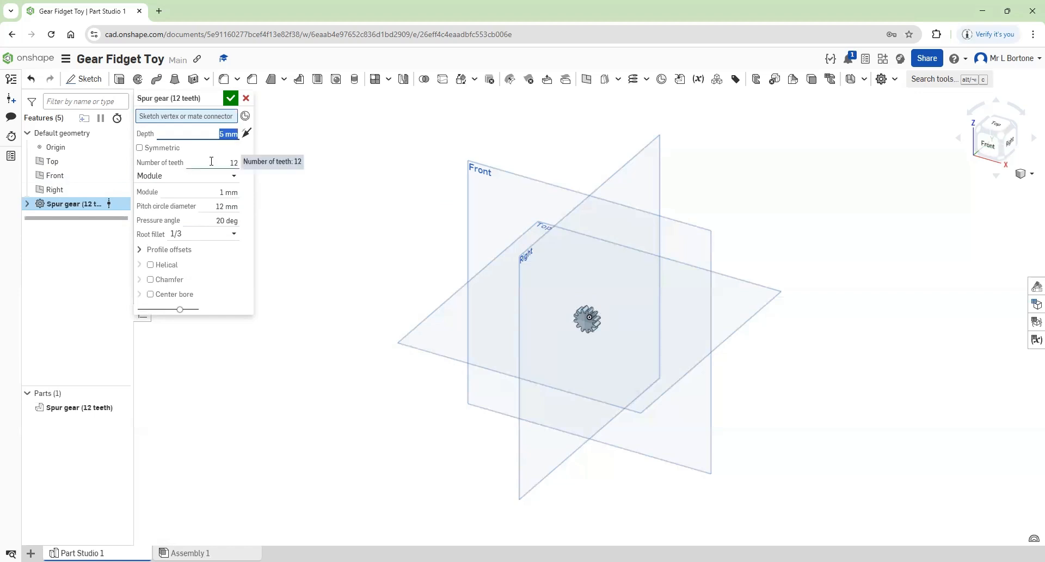
left_click(215, 191)
left_click(211, 206)
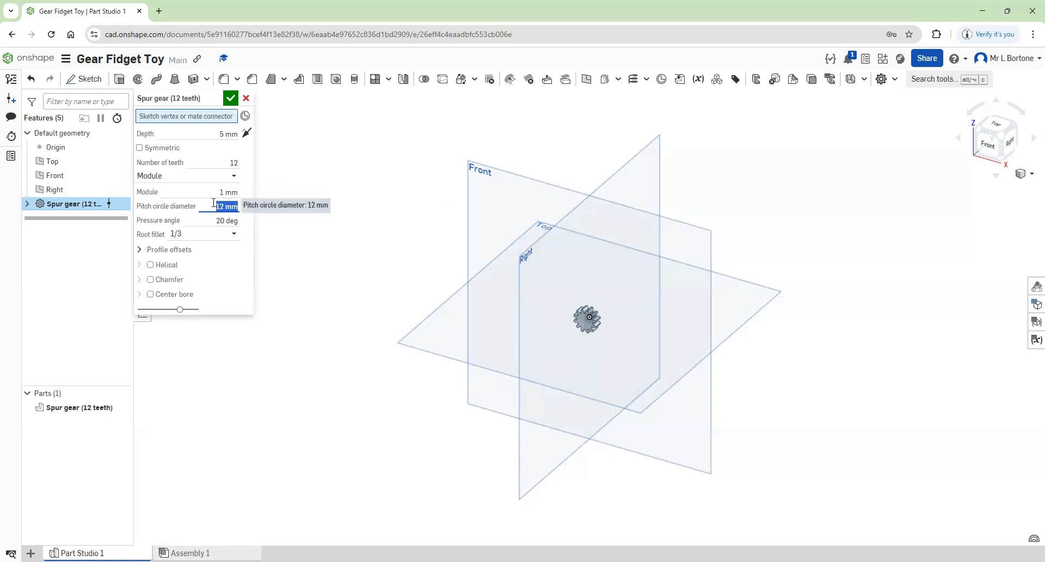
type("20")
key("Return")
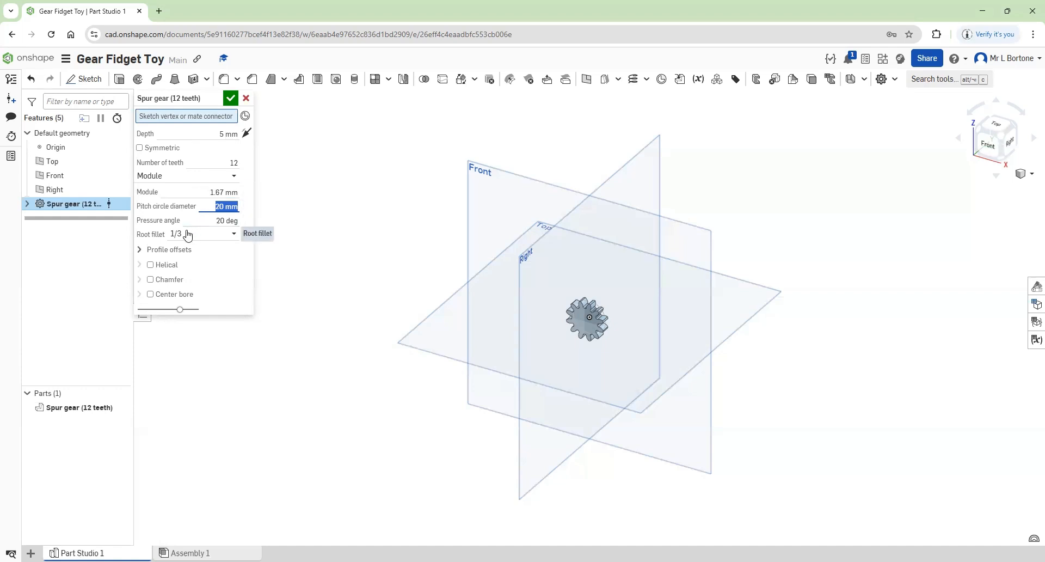
Step: Add a center bore with a 5 mm diameter to the 12-tooth gear and accept the feature
scroll(582, 317, "up", 5)
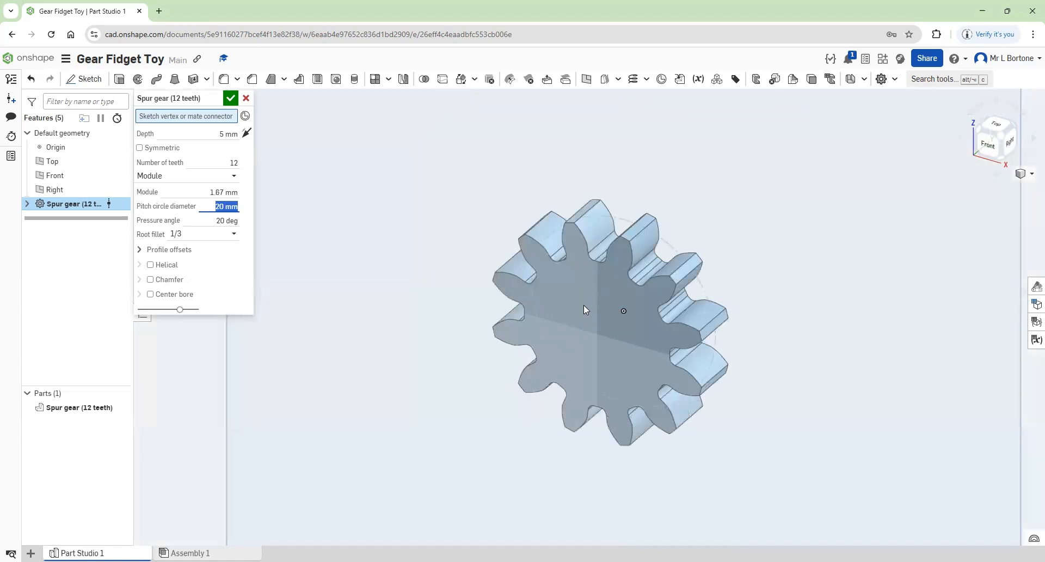
scroll(584, 309, "up", 3)
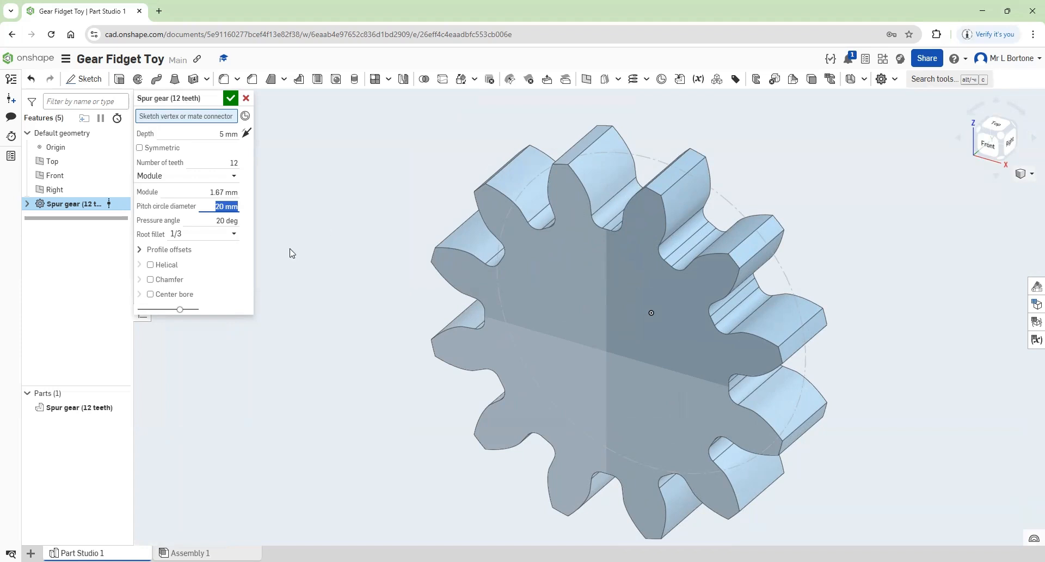
scroll(440, 283, "down", 1)
scroll(440, 283, "down", 2)
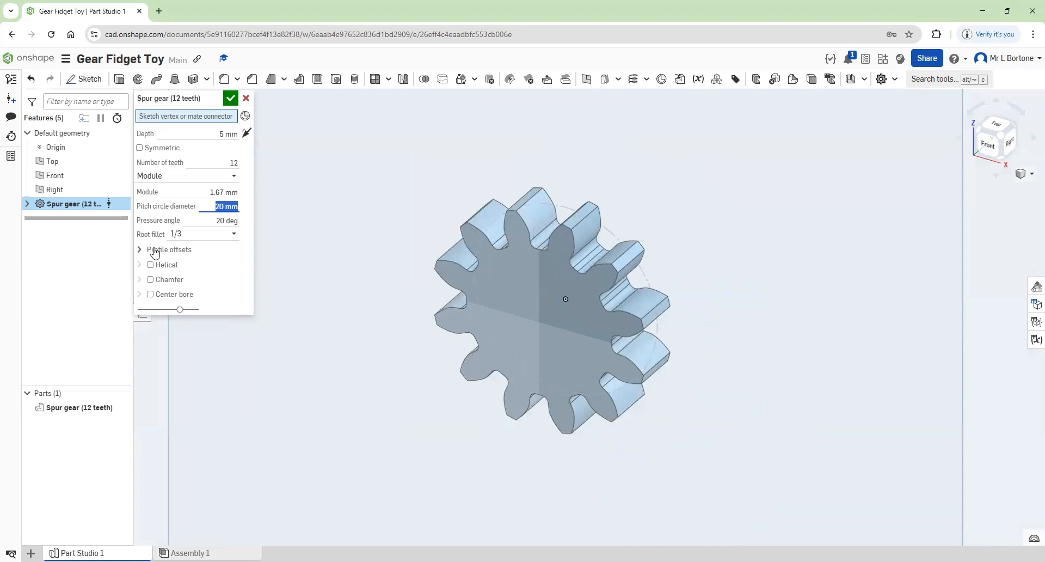
left_click(151, 294)
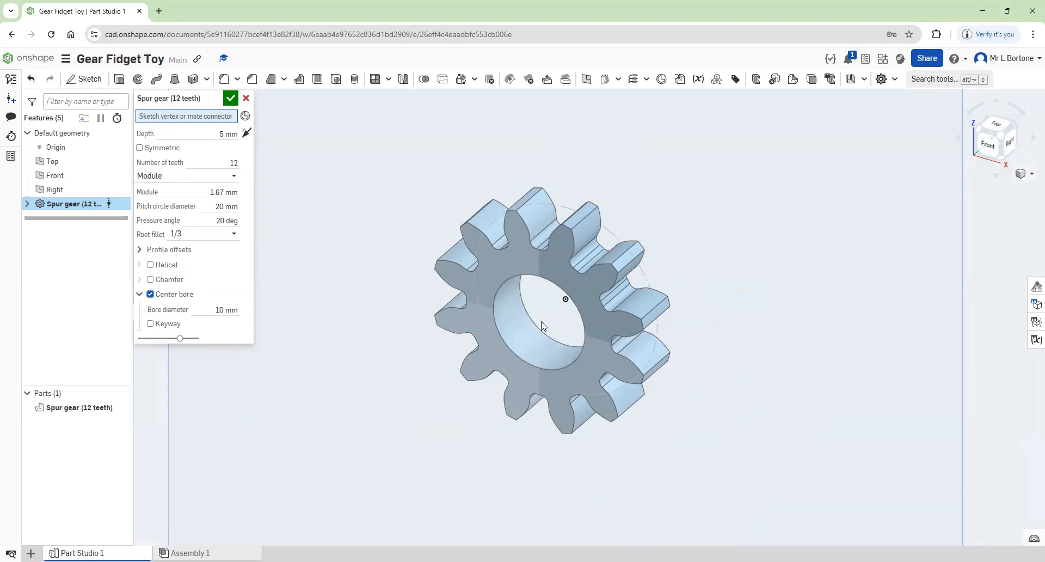
left_click(221, 309)
type("5")
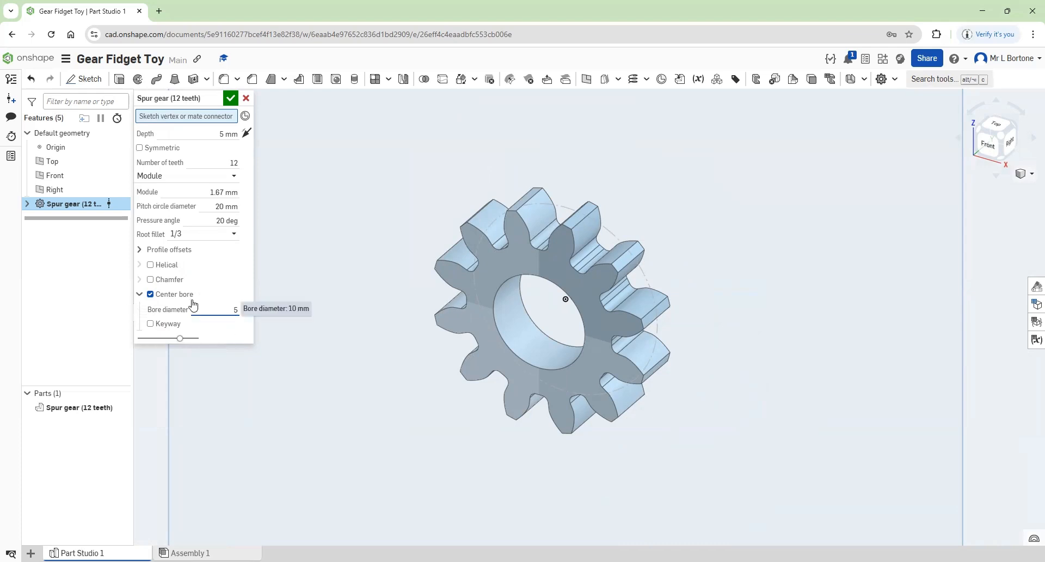
left_click(226, 162)
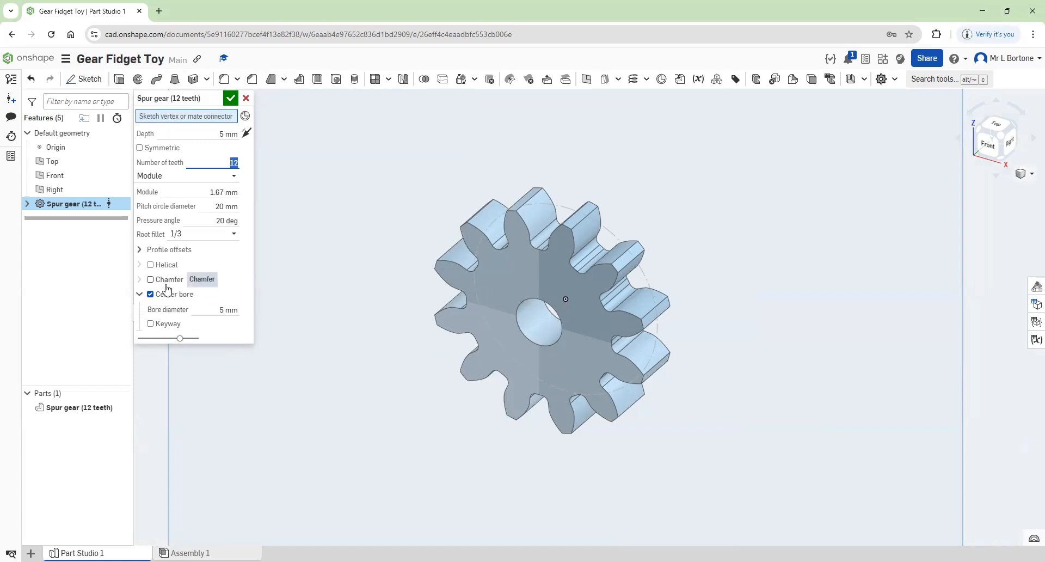
left_click(139, 252)
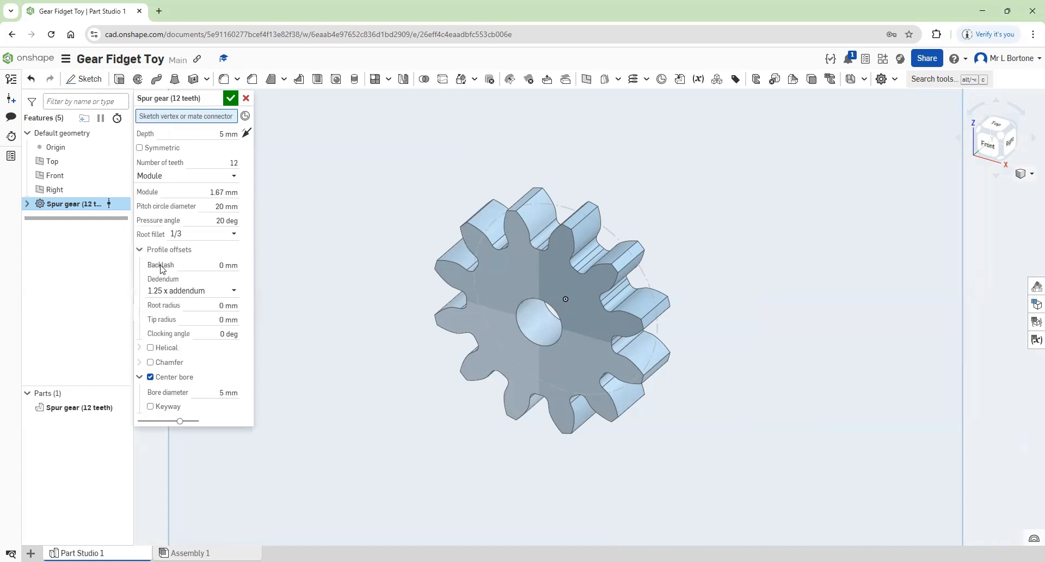
left_click(139, 249)
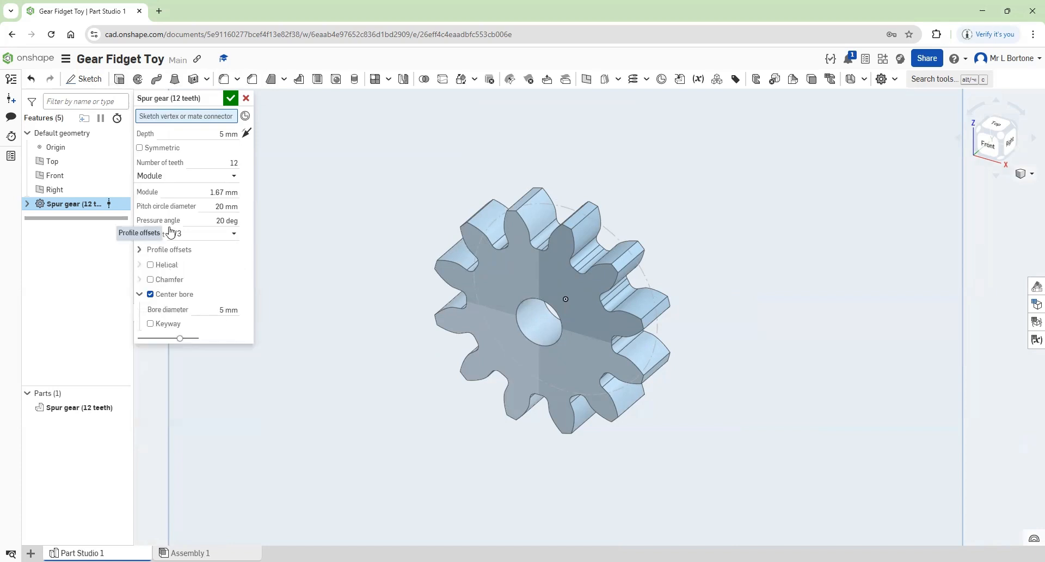
left_click(230, 100)
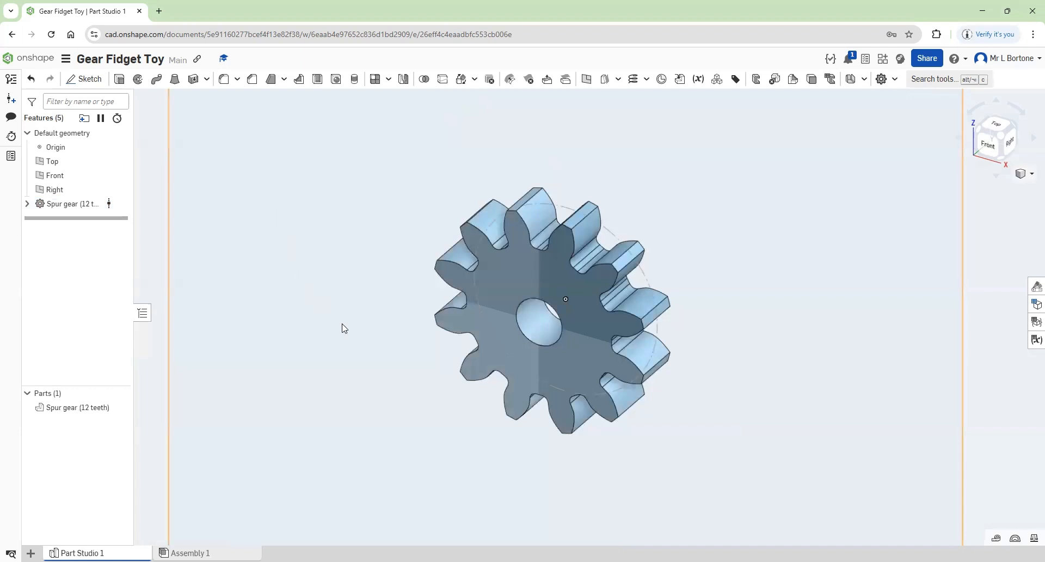
Step: Create a second Part Studio in the document for another gear
scroll(610, 368, "down", 3)
key("shift+1")
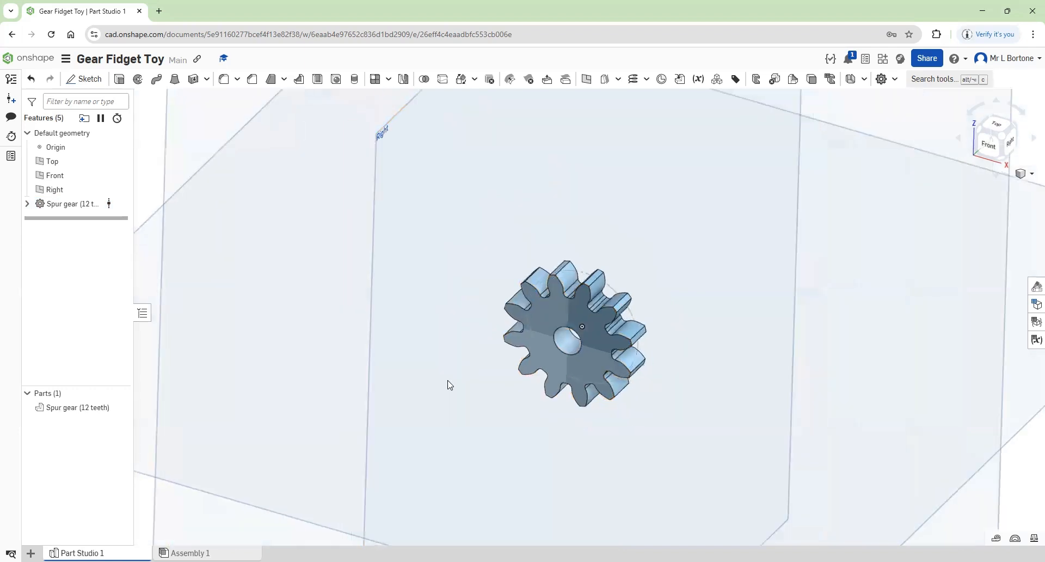
right_click_drag(475, 366, 444, 384)
mouse_move(98, 553)
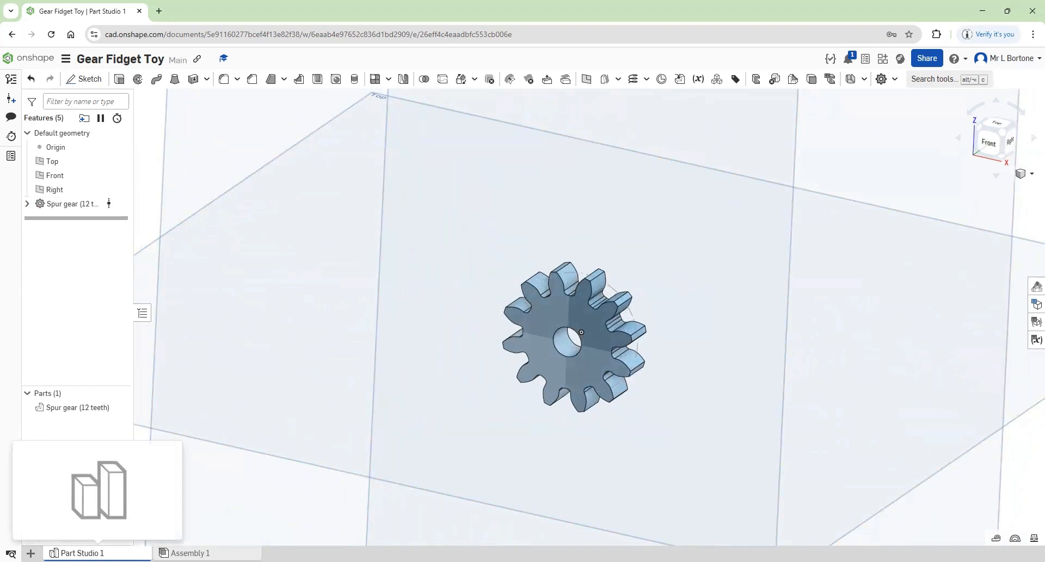
mouse_move(207, 553)
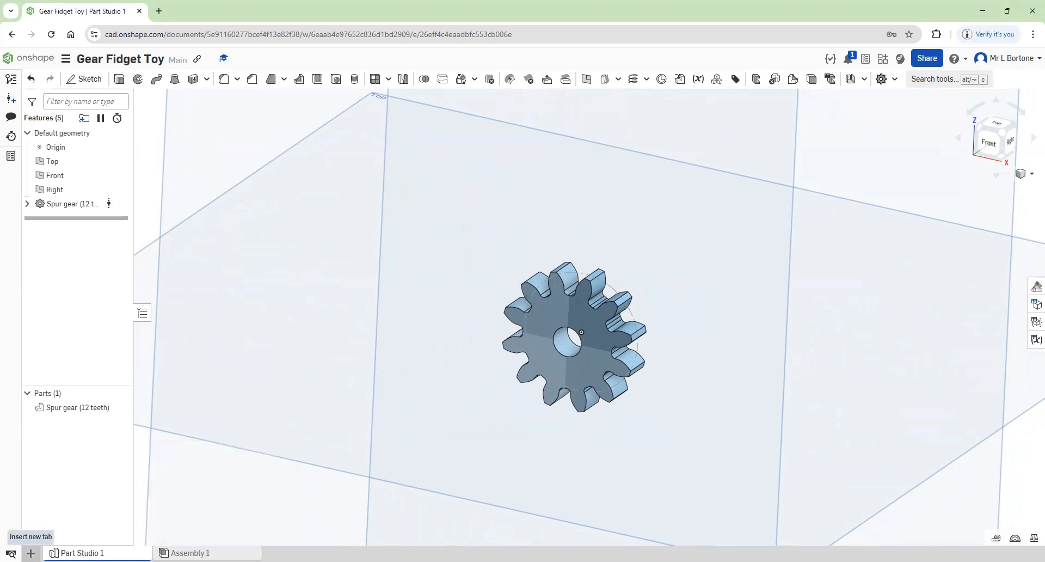
left_click(30, 553)
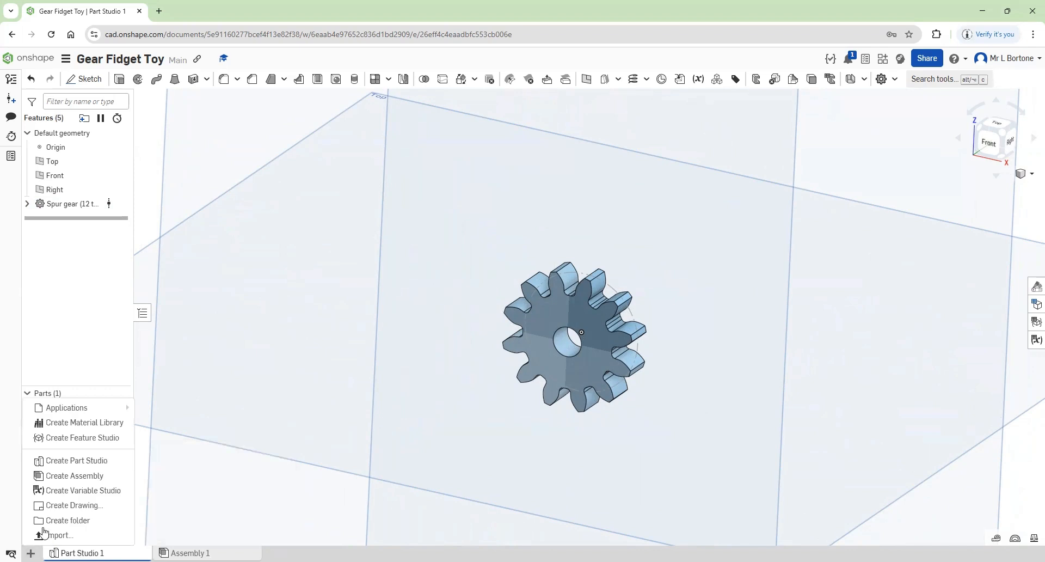
left_click(83, 462)
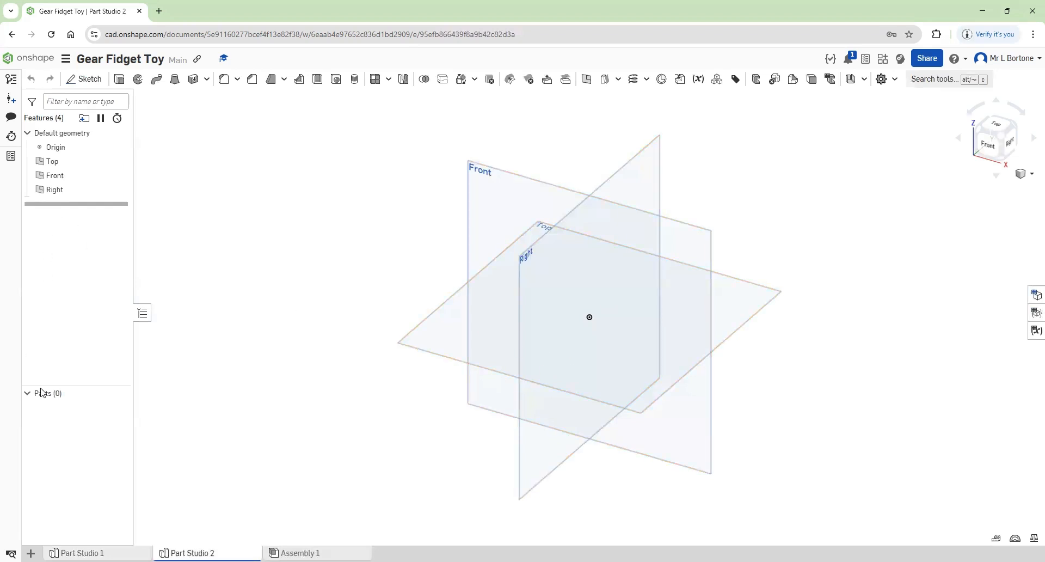
Step: Start a spur gear feature in the new Part Studio with 24 teeth and a 40 mm pitch circle diameter
mouse_move(97, 552)
left_click(881, 79)
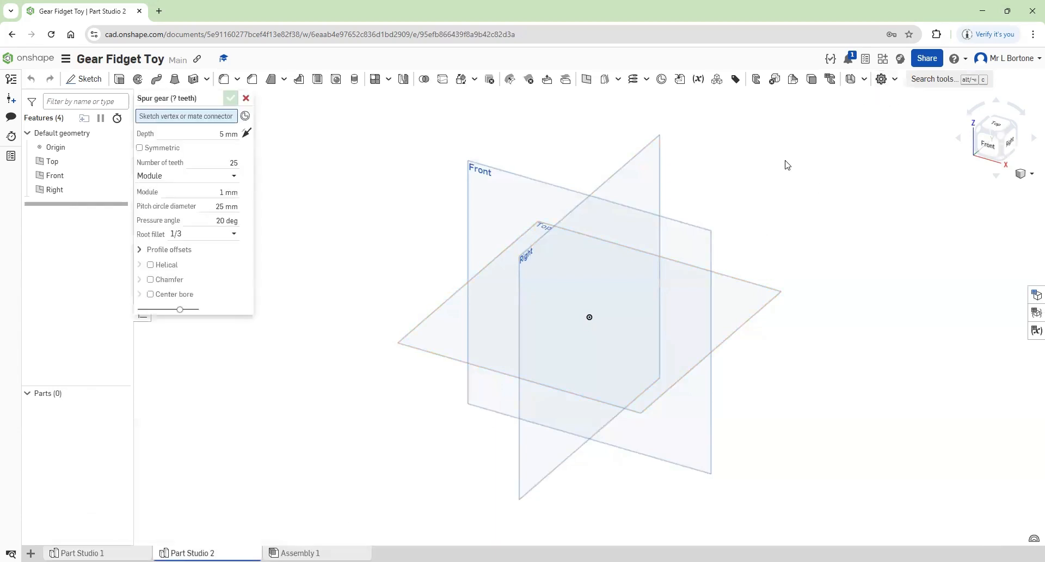
left_click(233, 163)
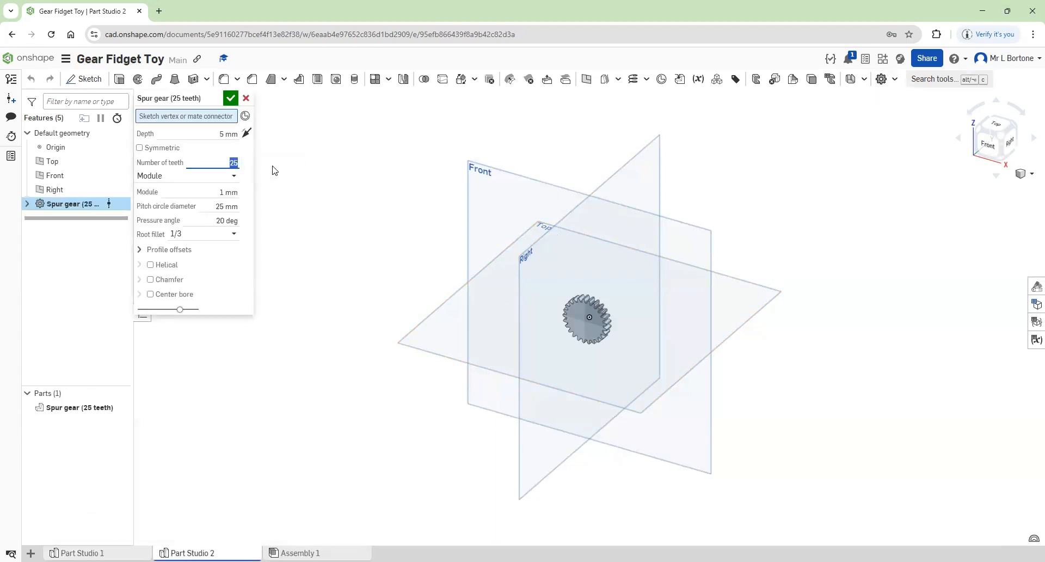
type("24")
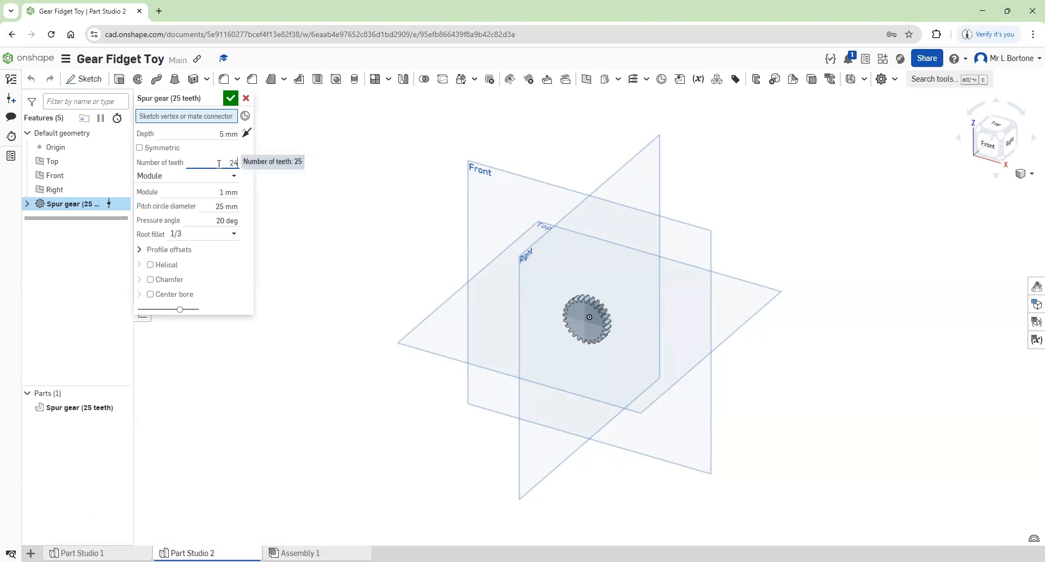
left_click(224, 134)
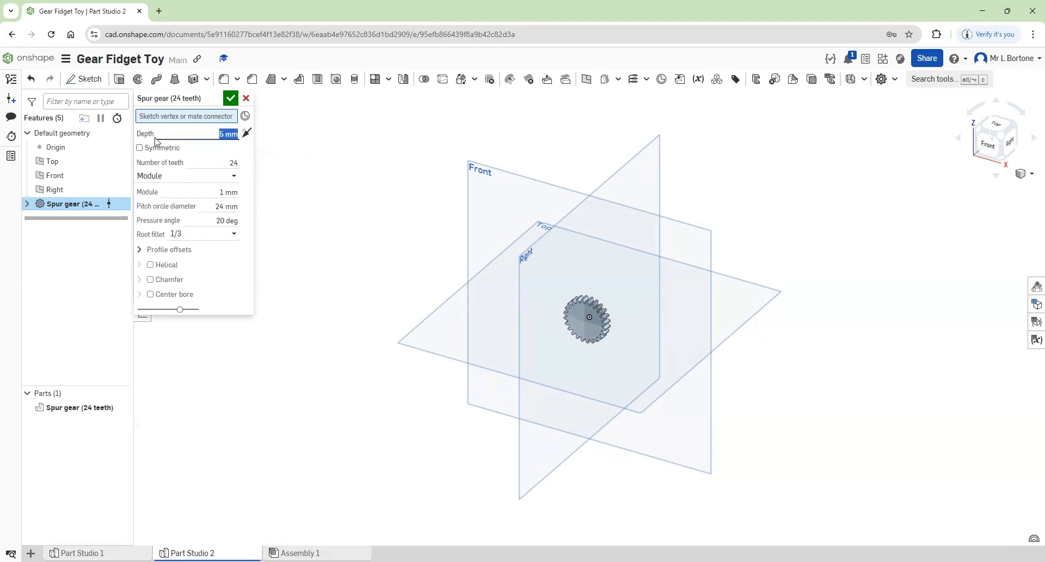
left_click(212, 205)
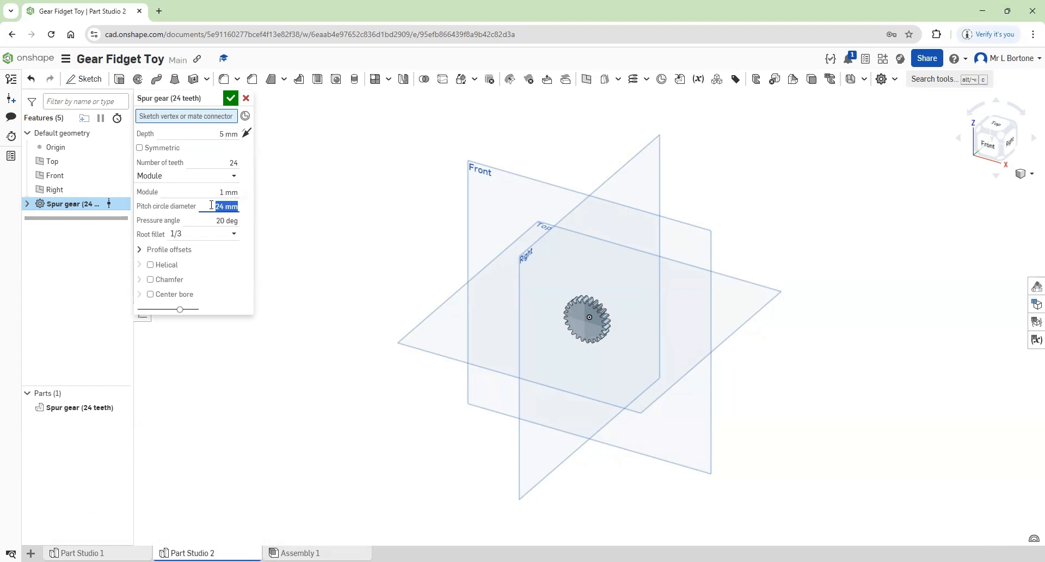
type("40")
left_click(212, 162)
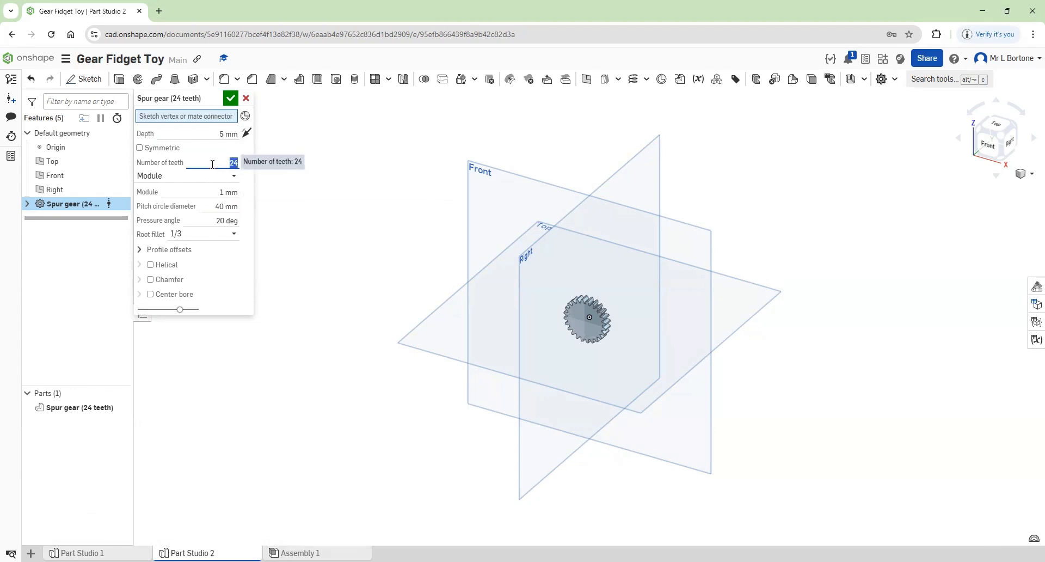
left_click(203, 192)
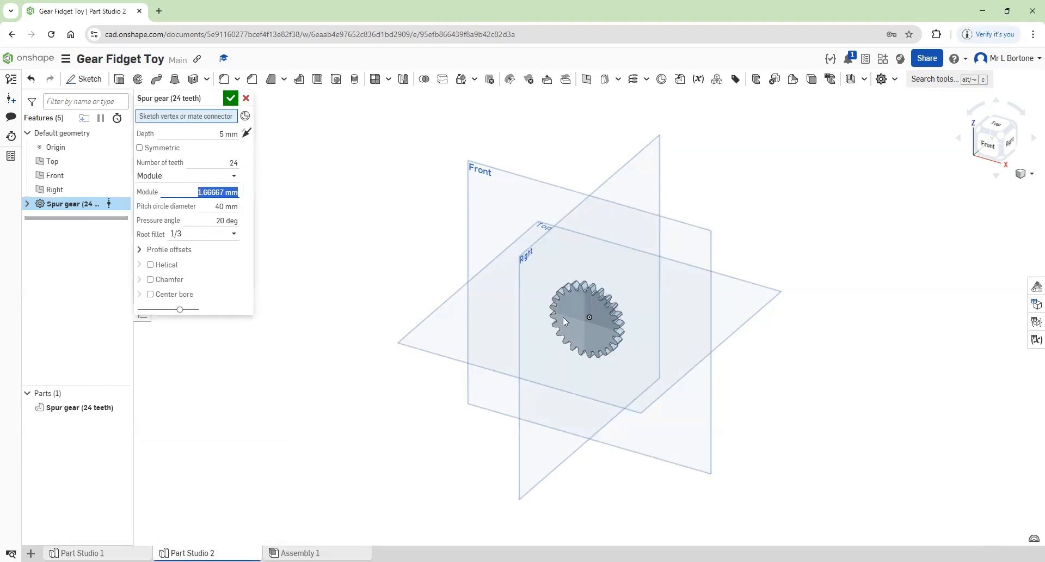
left_click(218, 206)
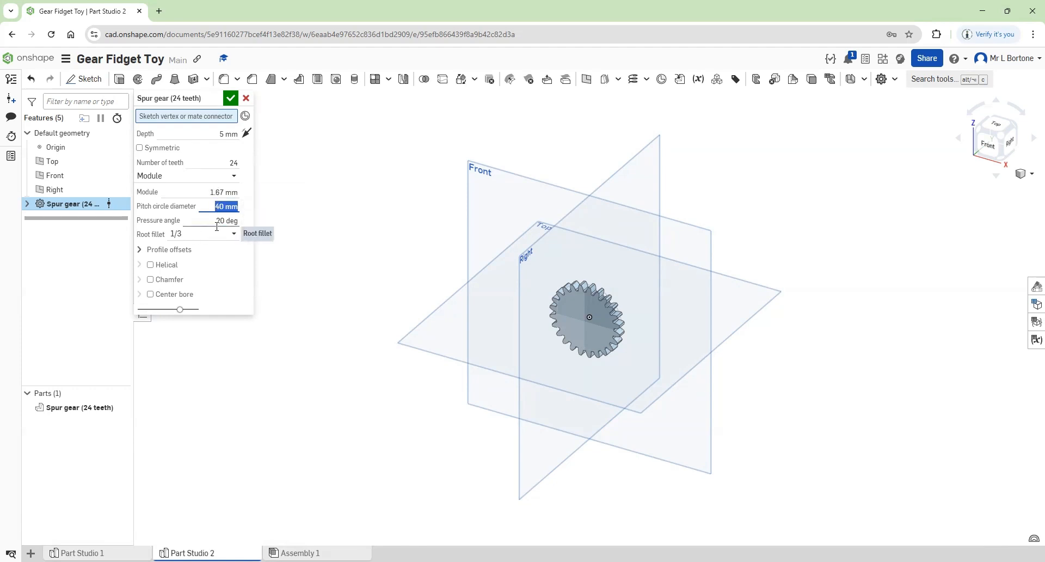
Step: Add a center bore with a 5 mm diameter to the 24-tooth gear and accept the feature
left_click(150, 294)
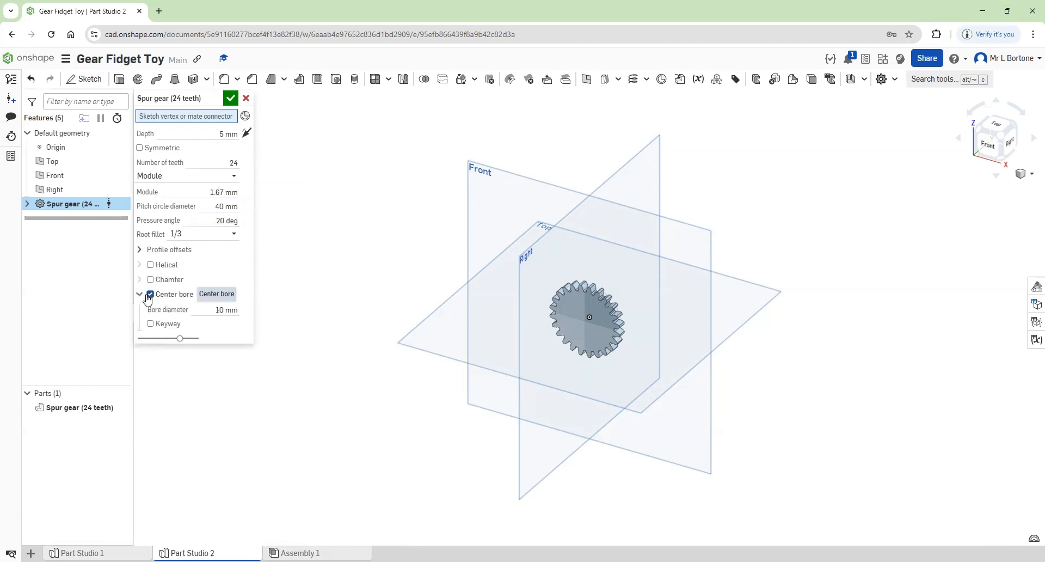
left_click(221, 315)
type("5")
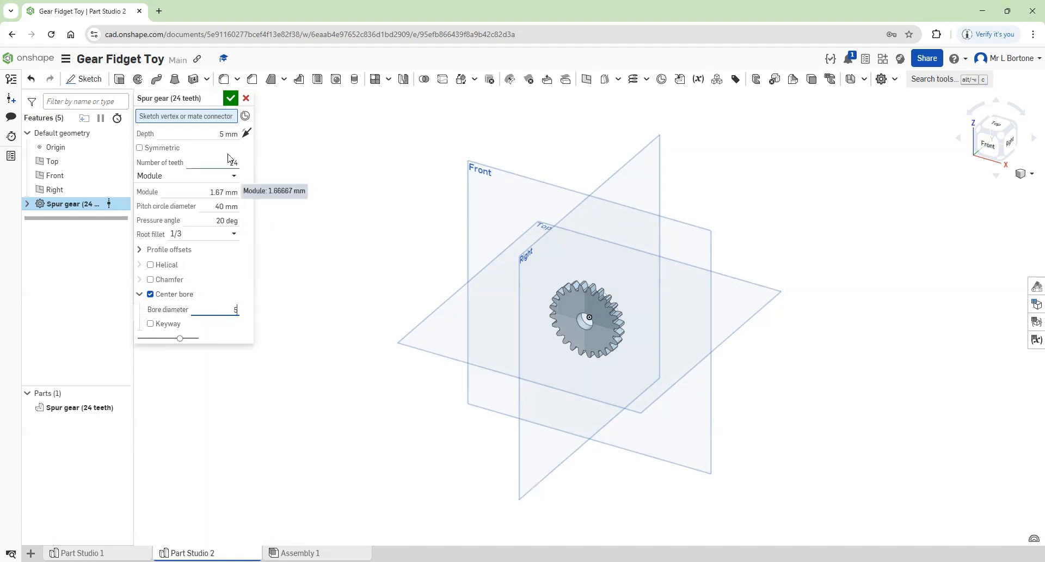
left_click(229, 134)
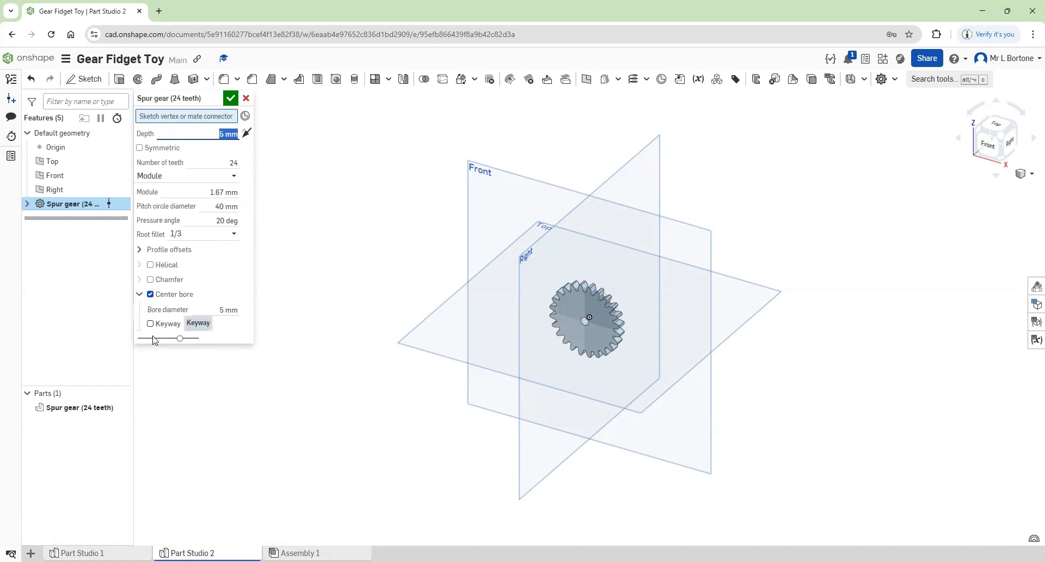
left_click(231, 98)
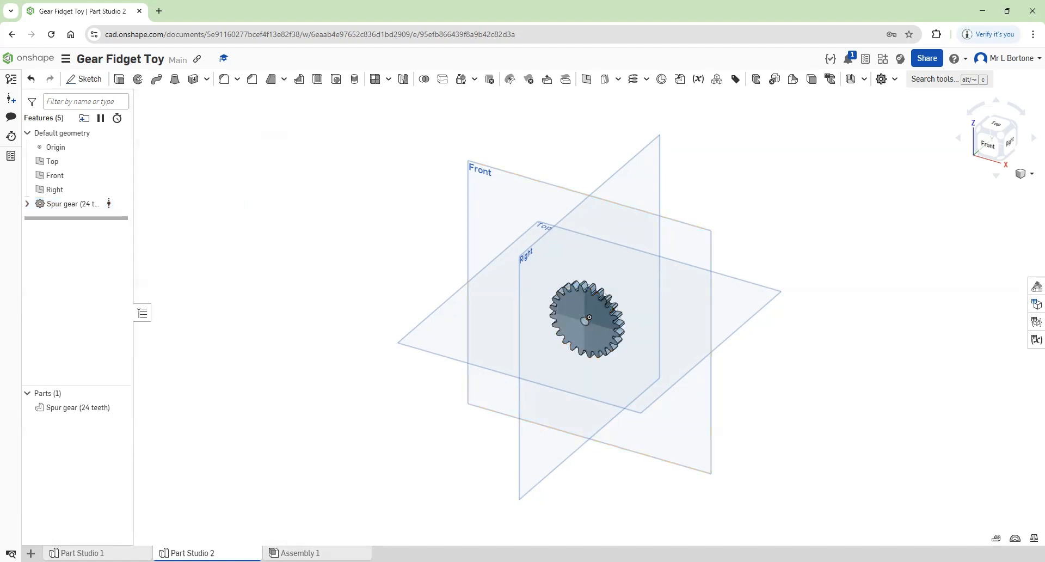
Step: Create a third Part Studio in the document
left_click(81, 552)
left_click(191, 552)
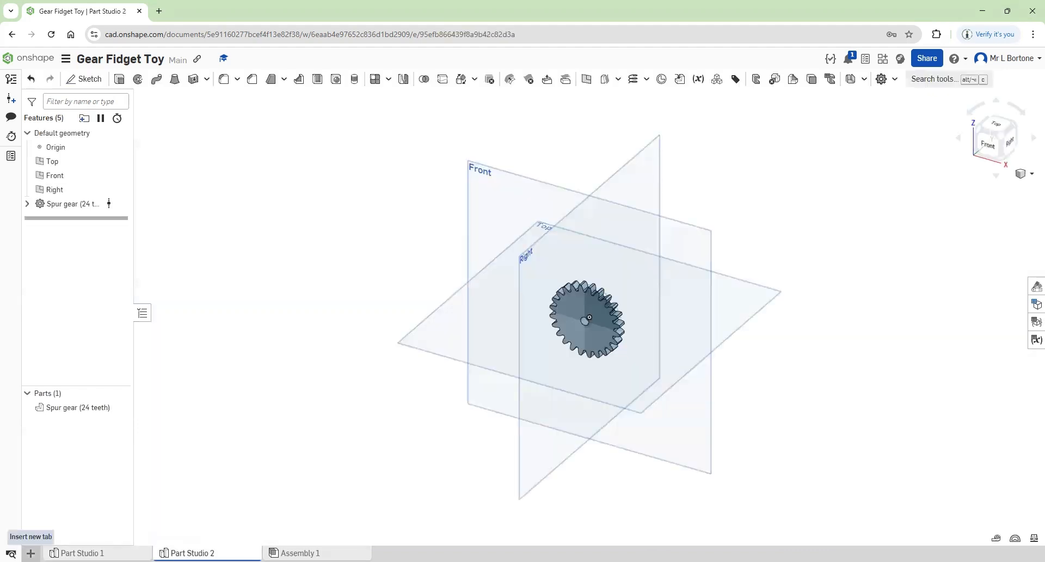
left_click(31, 552)
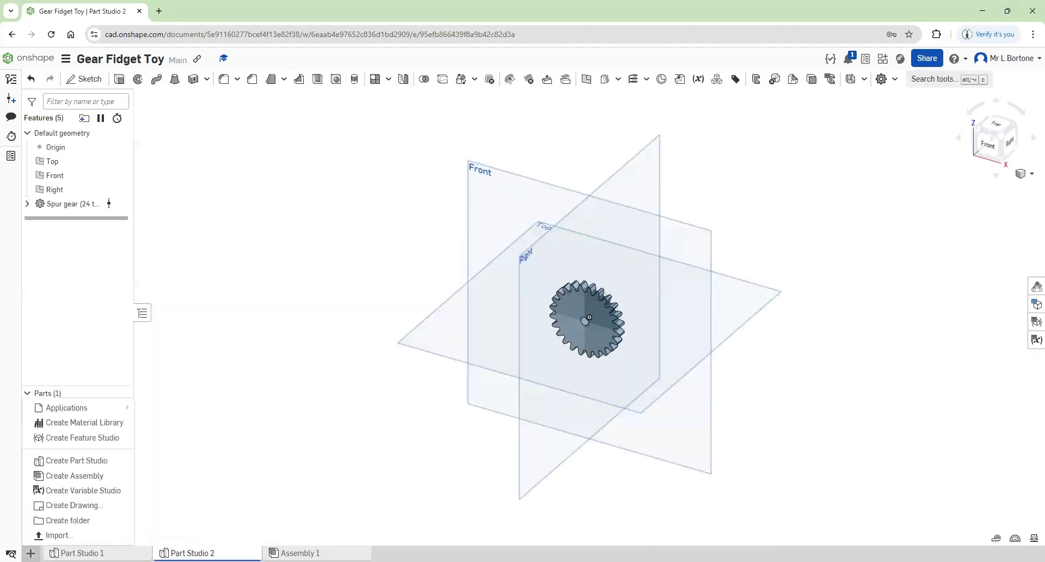
left_click(61, 461)
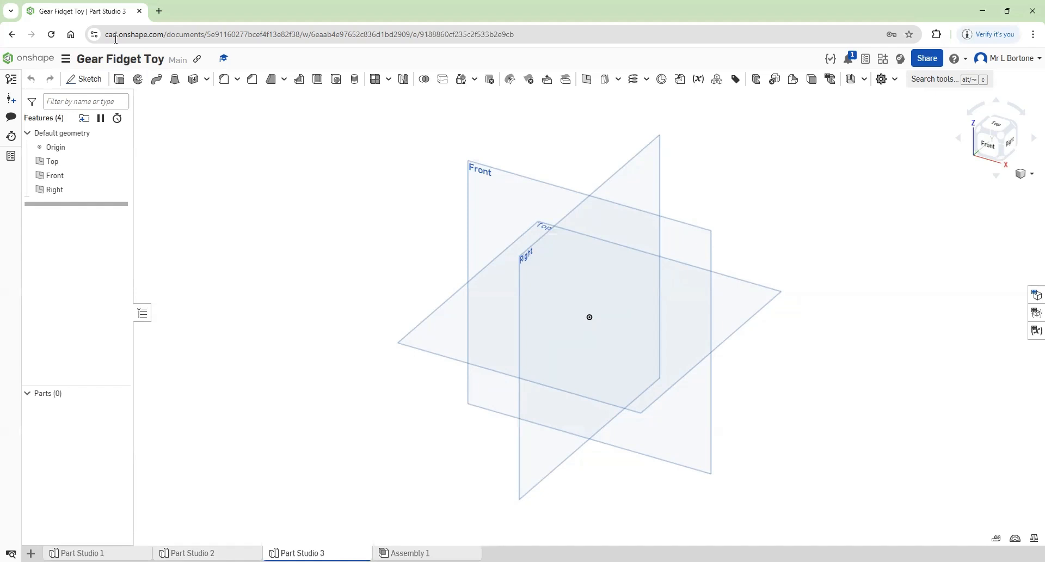
Step: Sketch a center-point rectangle about 110 mm by 35 mm on the Front plane, centered on the origin
left_click(83, 80)
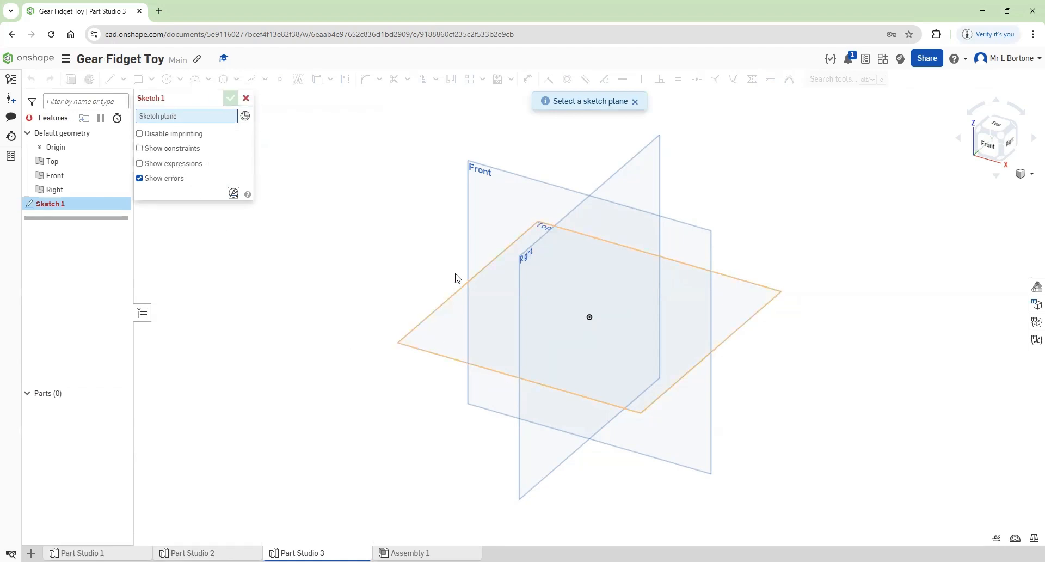
left_click(484, 235)
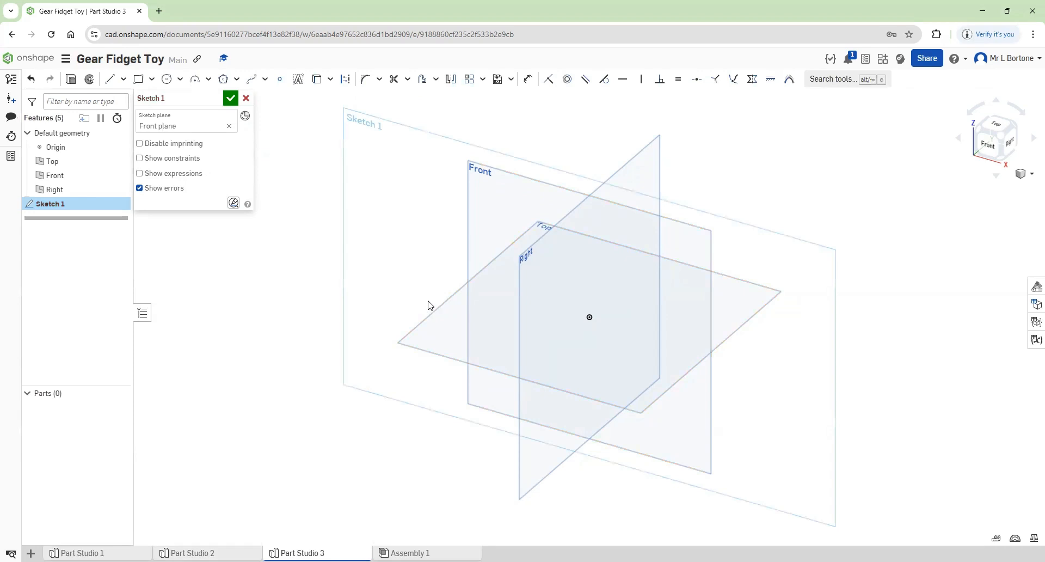
left_click(993, 159)
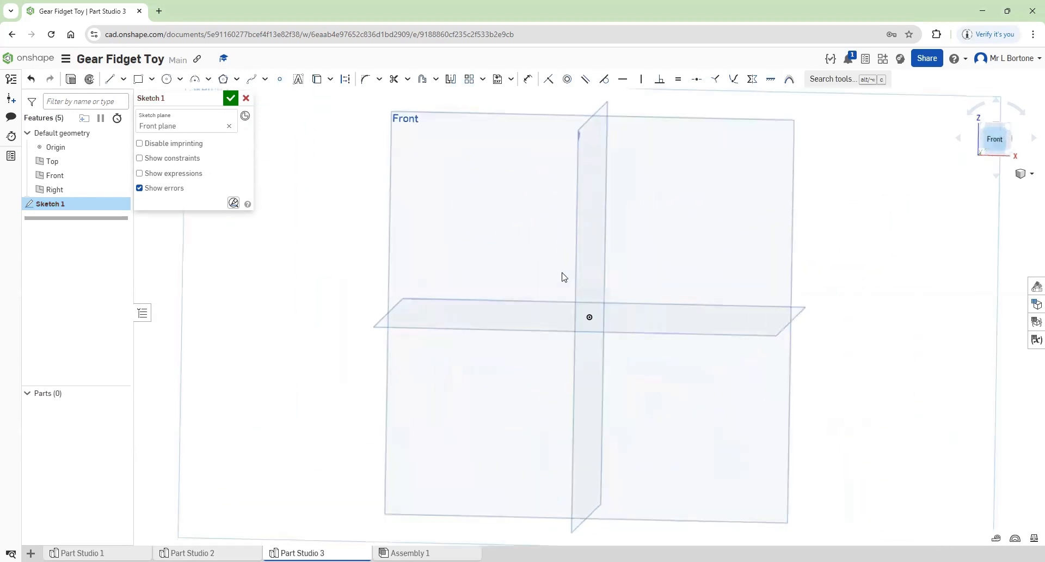
left_click(151, 79)
left_click(161, 118)
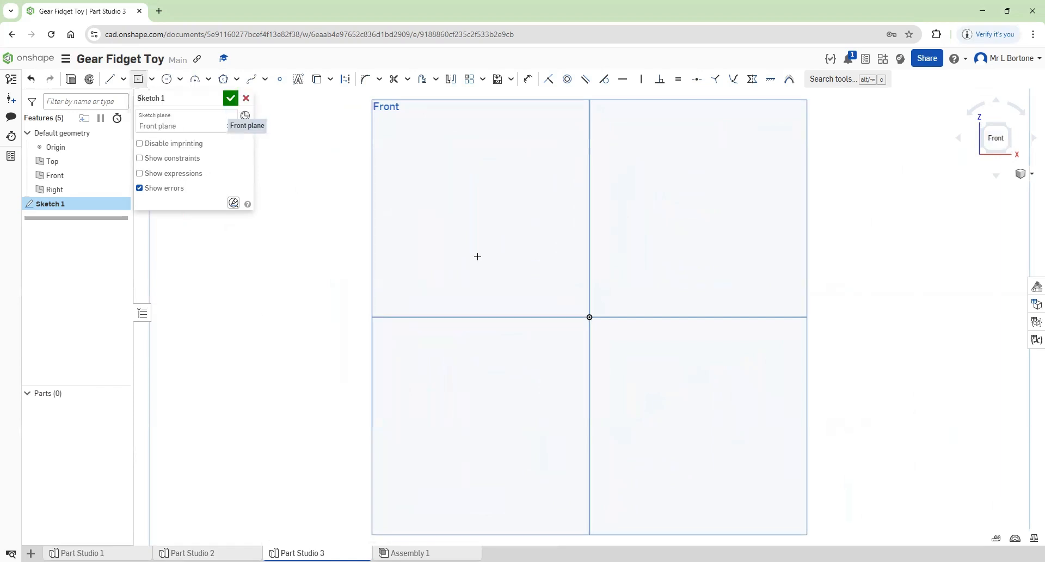
left_click(582, 316)
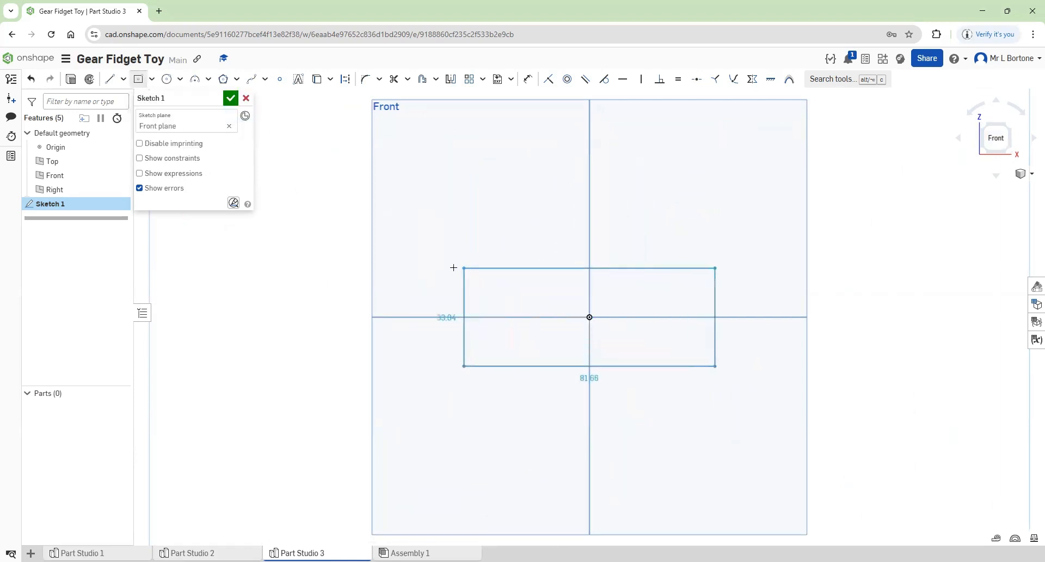
left_click(429, 266)
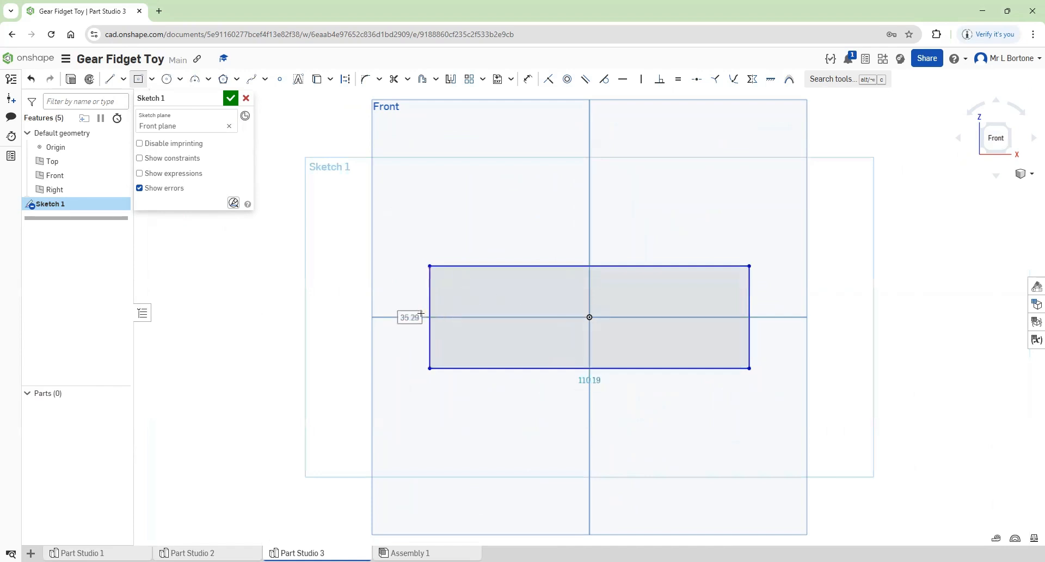
Step: Set the rectangle's width to 40 mm and its height to 20 mm, and accept the sketch
left_click(602, 387)
type("40")
key("Return")
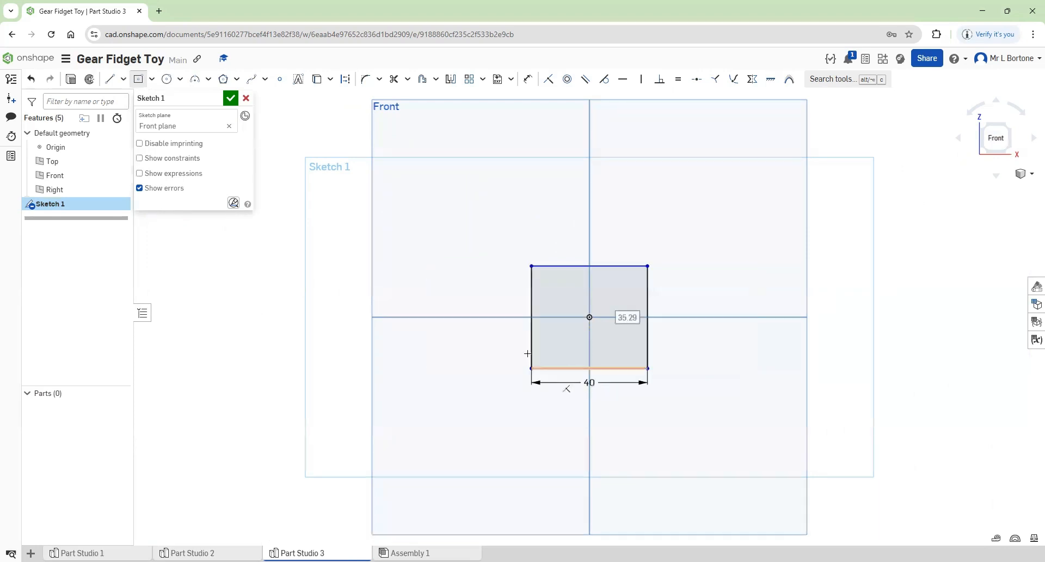
double_click(627, 318)
type("20")
key("Return")
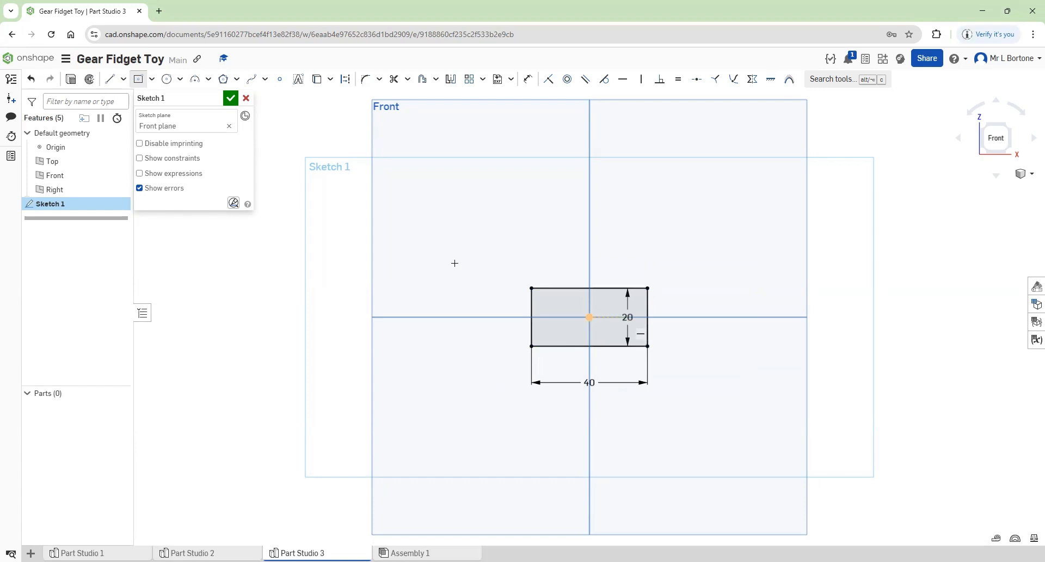
left_click(527, 82)
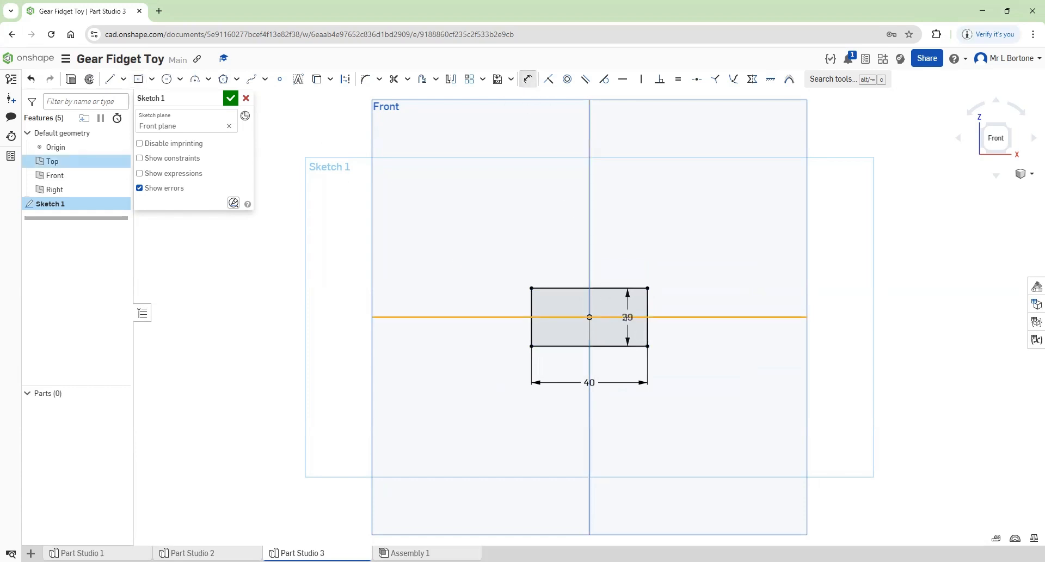
left_click(231, 98)
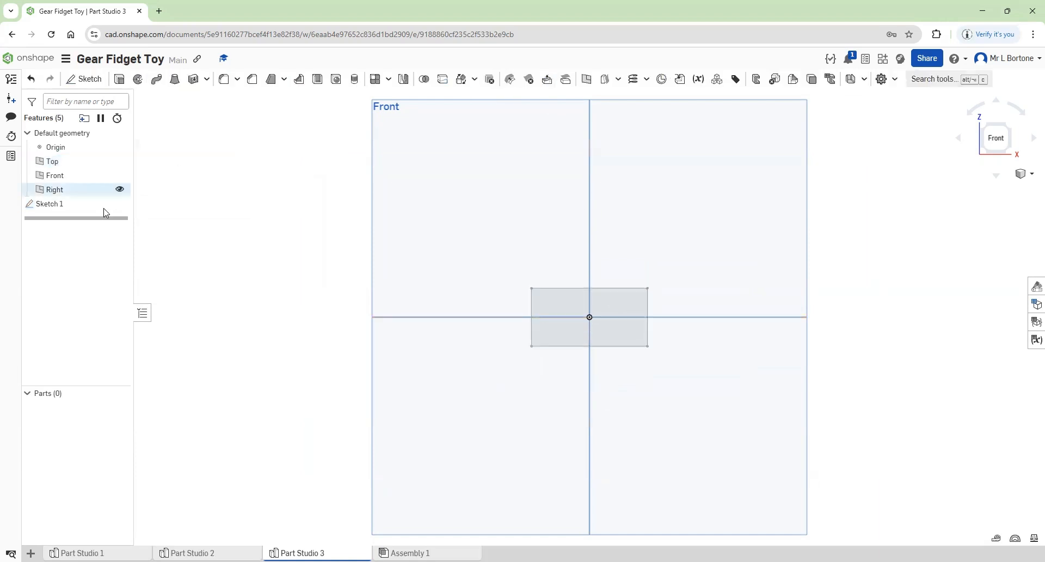
Step: Edit the rectangle sketch to set its height to 15 mm, and accept the sketch
double_click(56, 205)
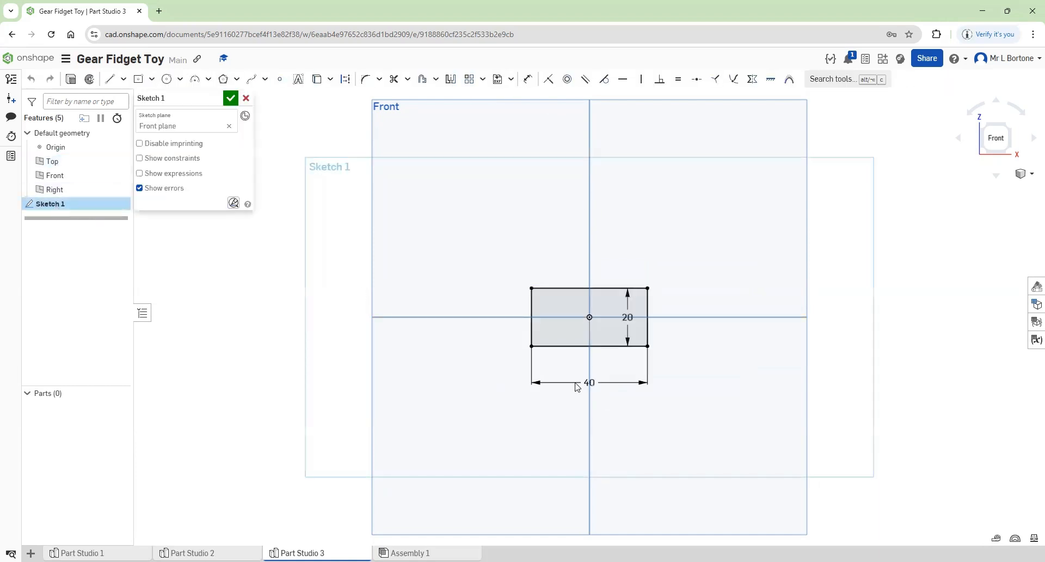
double_click(626, 320)
type("15")
key("Return")
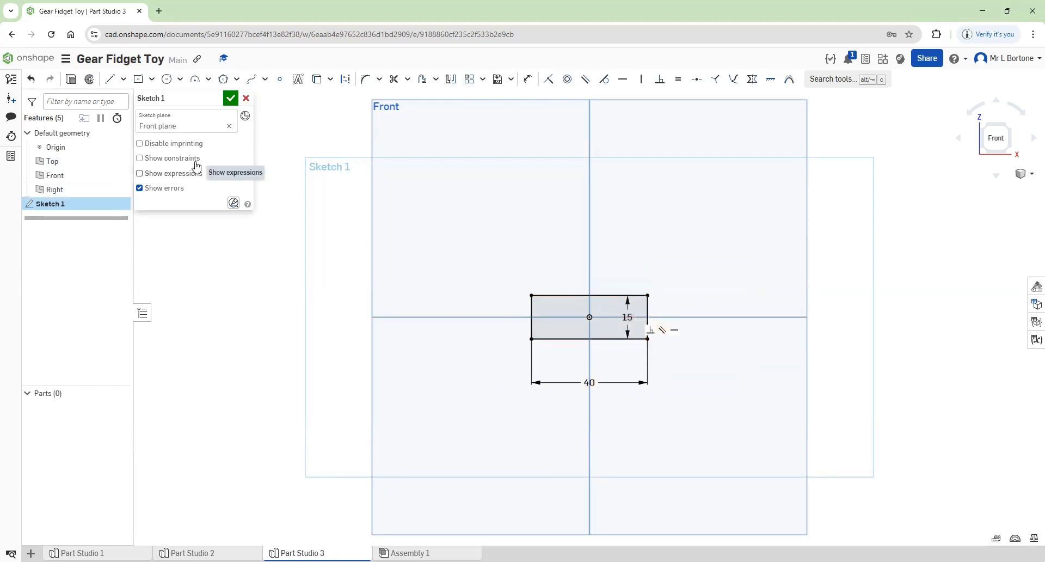
left_click(230, 98)
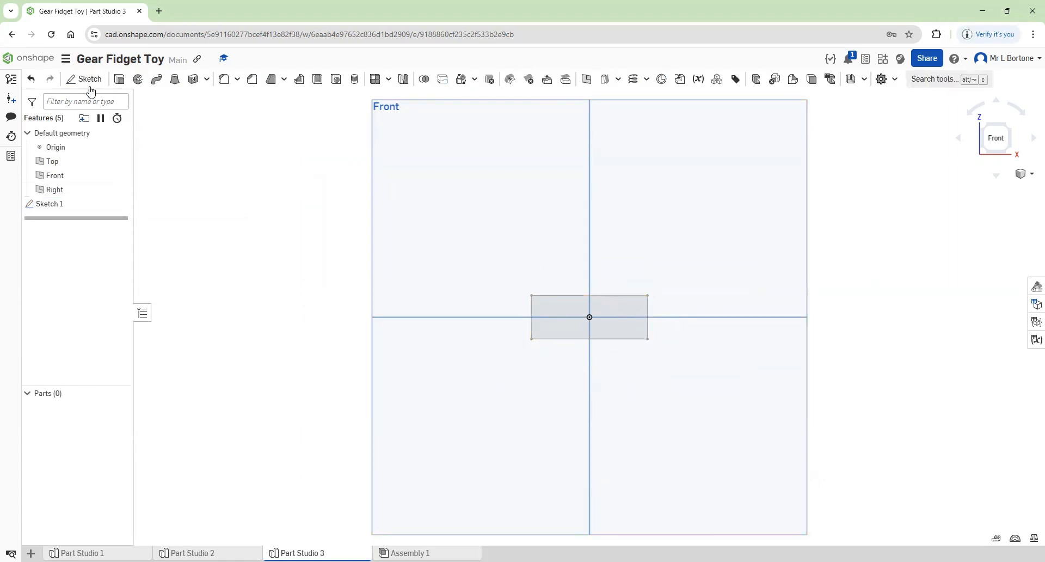
Step: Extrude the rectangle as a new solid with a blind depth of 5 mm
double_click(59, 204)
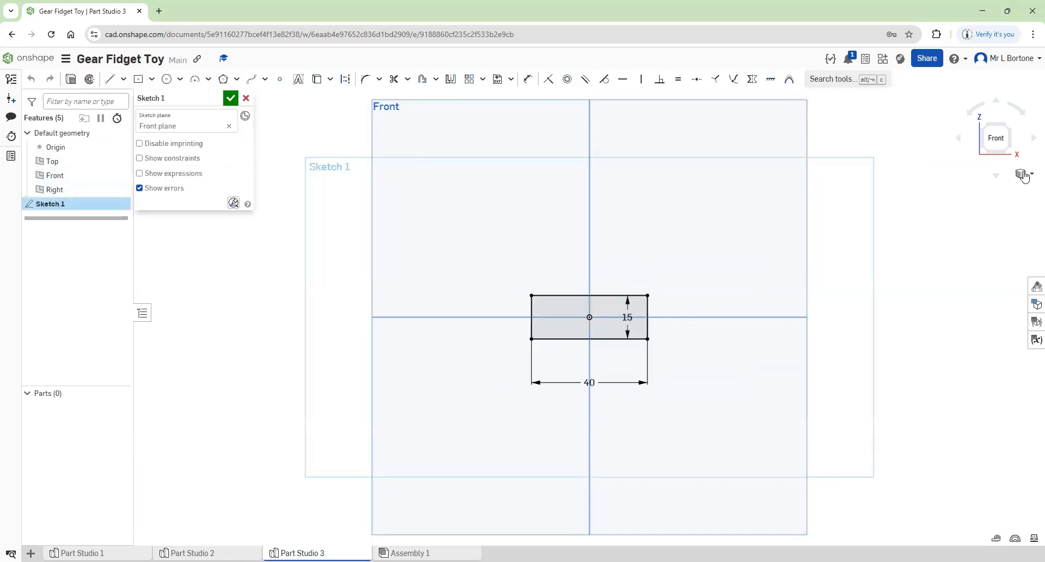
left_click(1007, 126)
scroll(563, 313, "up", 3)
scroll(563, 326, "up", 3)
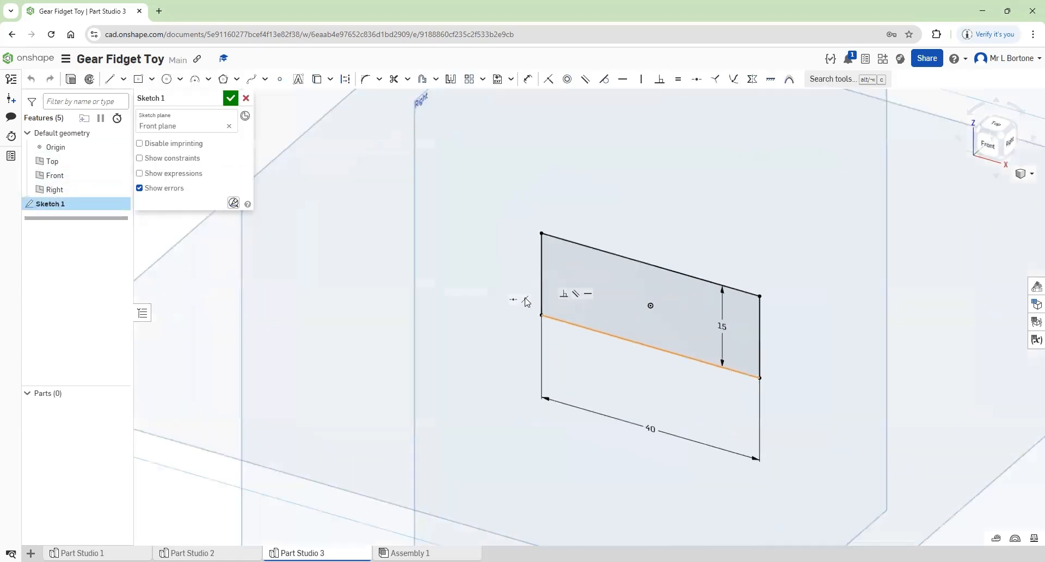
left_click(71, 82)
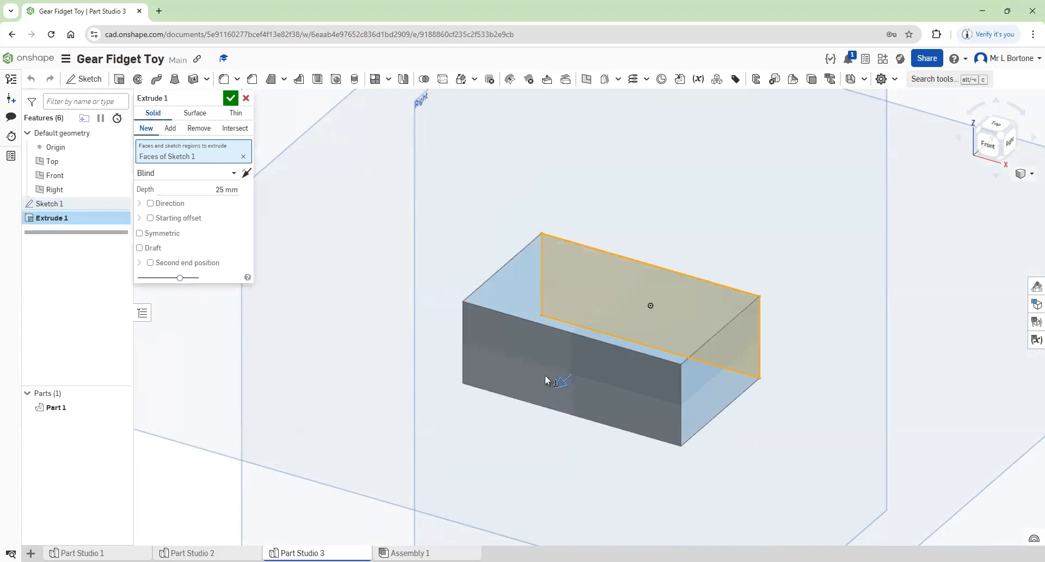
left_click(186, 191)
type("5")
key("Return")
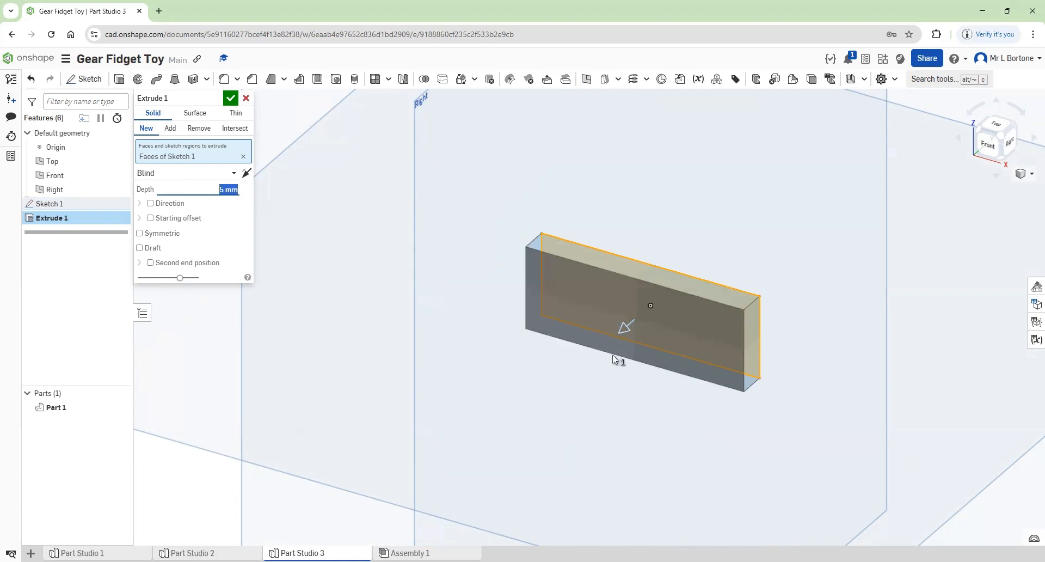
left_click(231, 98)
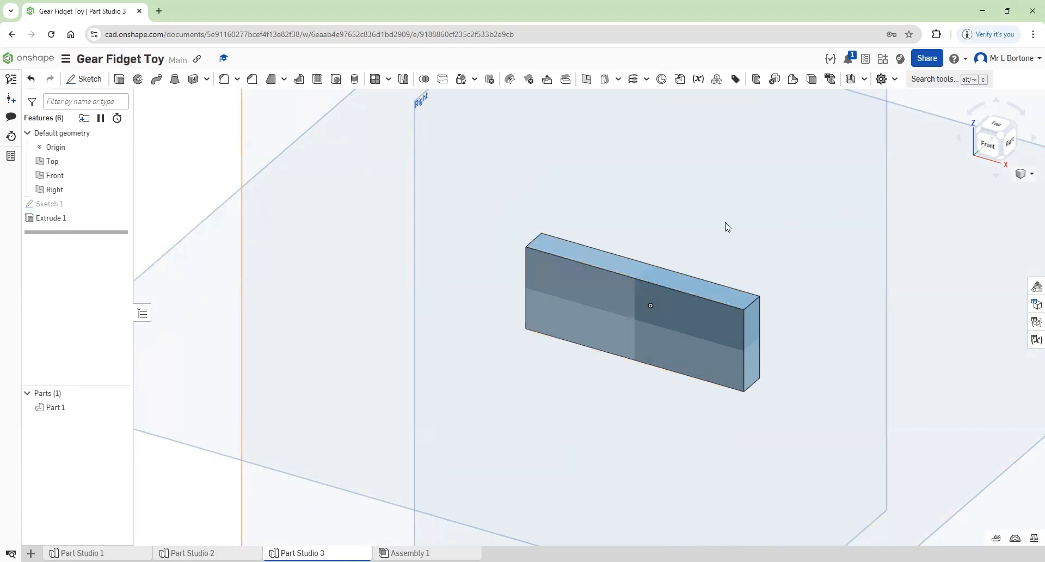
Step: Start a sketch on the plate's front face and draw a 5 mm diameter circle on the horizontal centerline near the left end
left_click(986, 147)
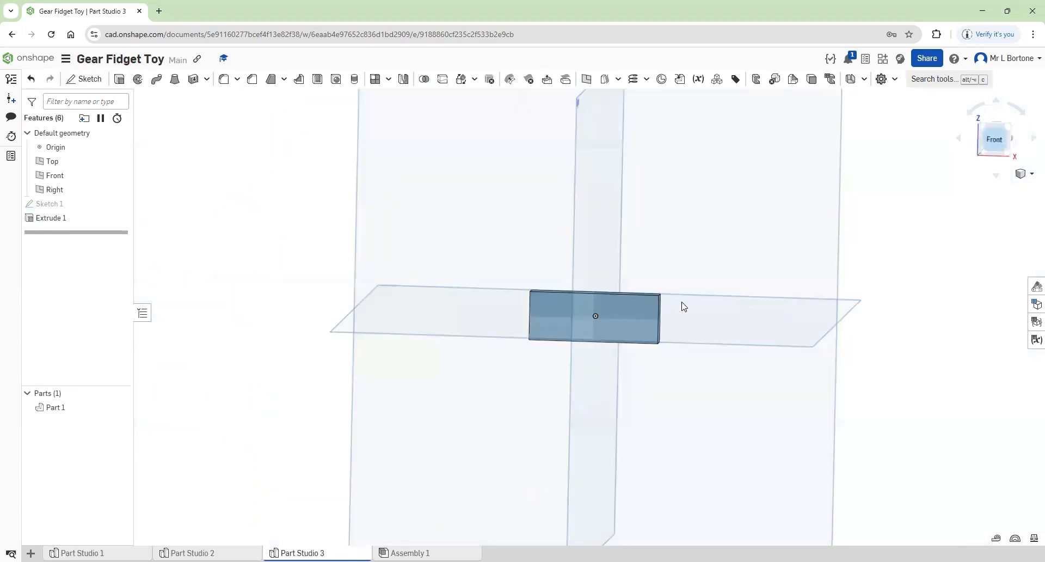
scroll(584, 322, "up", 5)
scroll(554, 316, "up", 3)
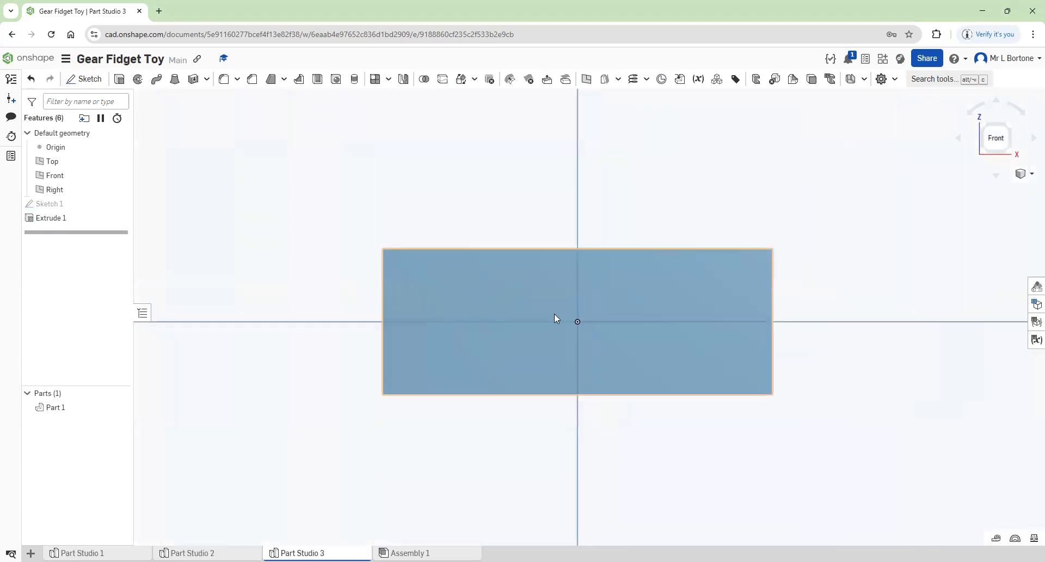
scroll(651, 320, "up", 1)
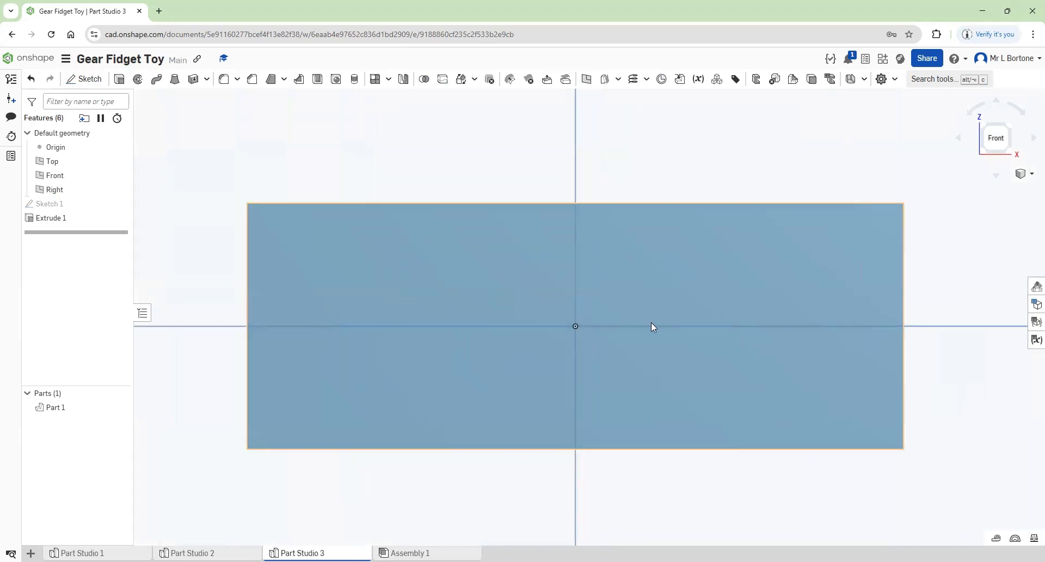
left_click(87, 80)
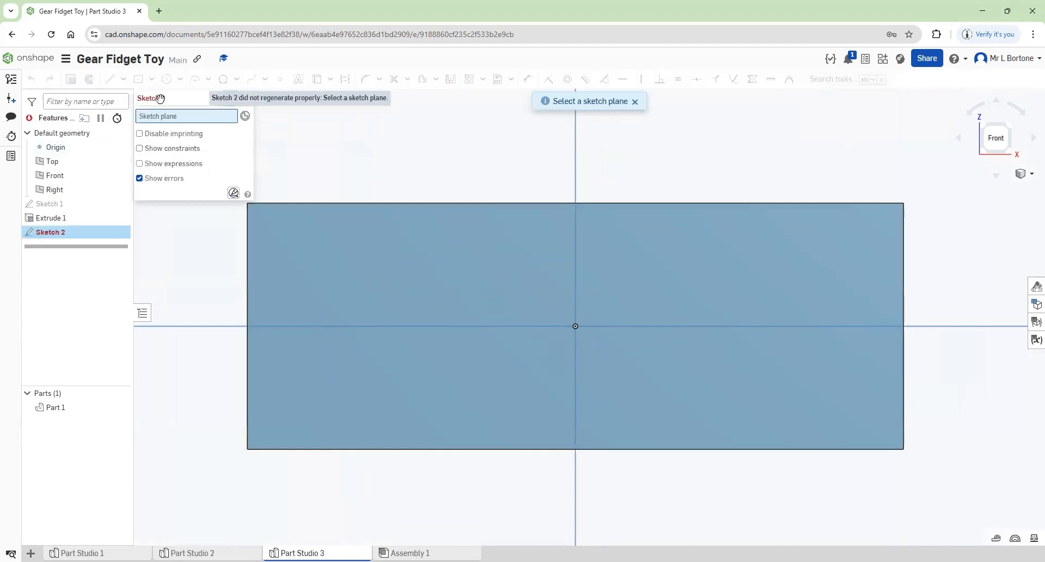
left_click(432, 284)
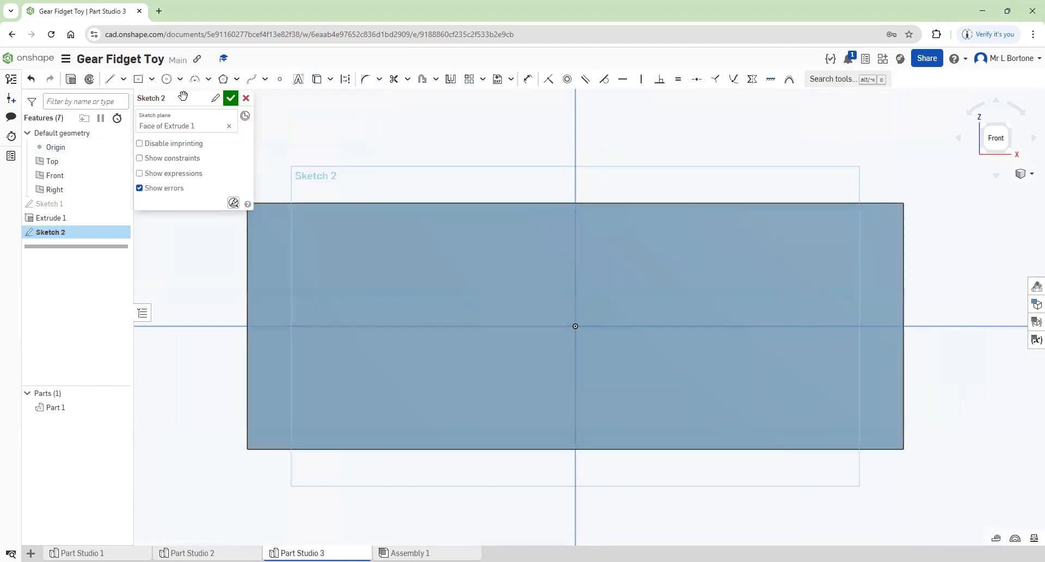
left_click(167, 82)
left_click(340, 325)
left_click(343, 305)
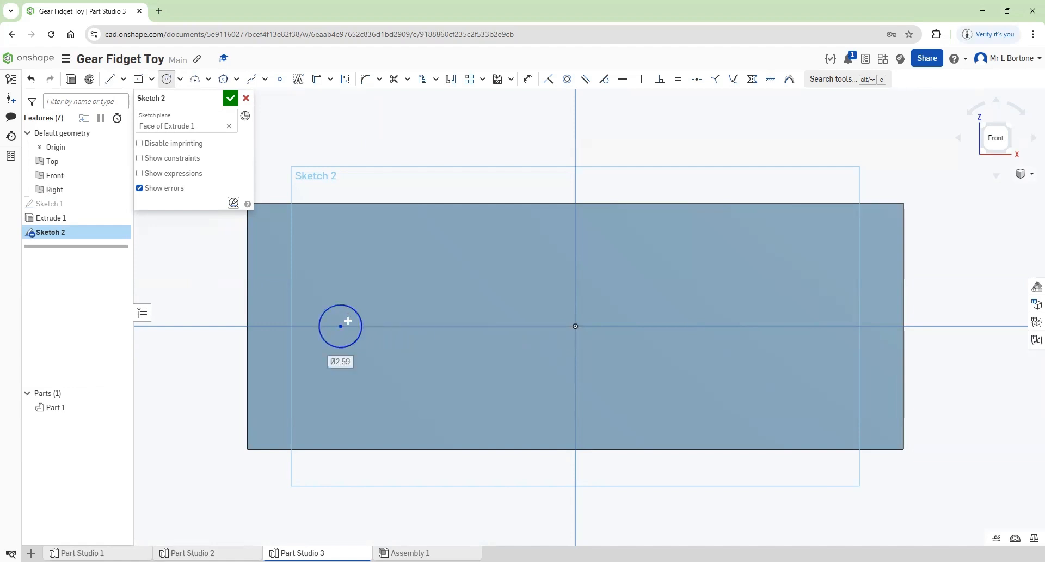
left_click(346, 362)
type("5")
key("Return")
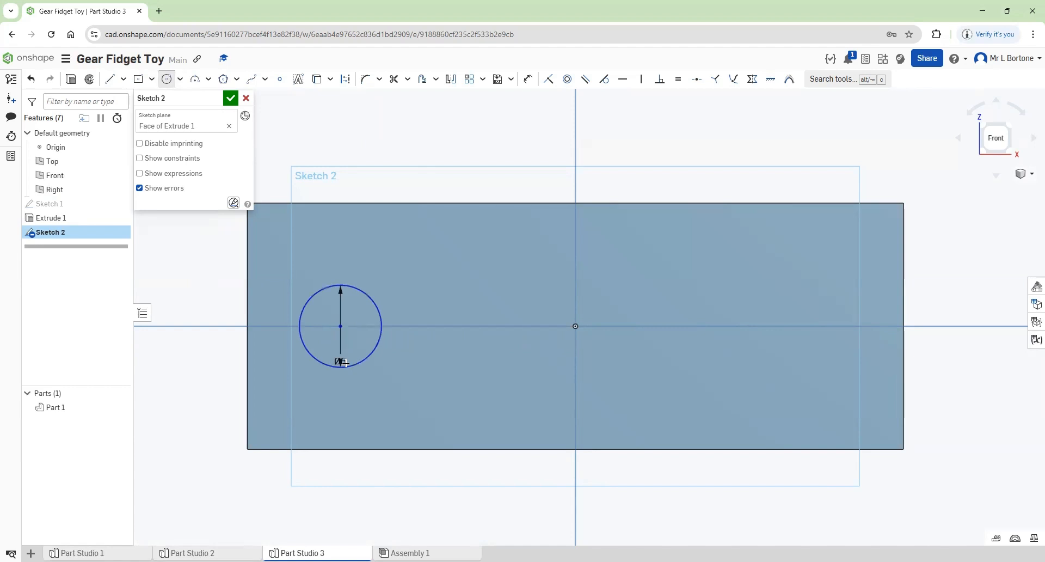
Step: Draw a second 5 mm diameter circle on the horizontal centerline near the plate's right end
left_click(837, 326)
left_click(825, 304)
type("5")
key("Return")
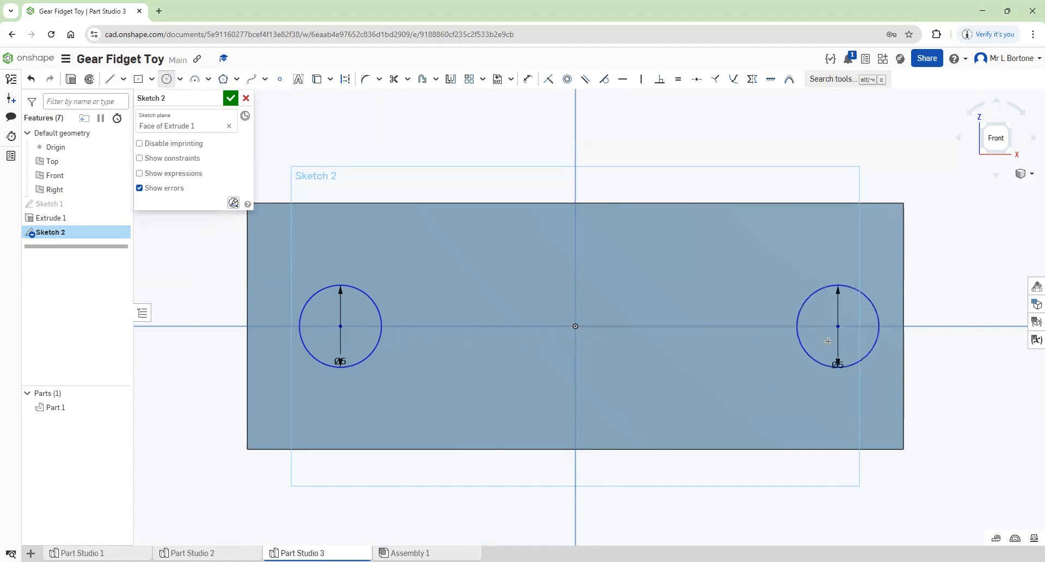
Step: Dimension the horizontal distance from the left circle's center to the origin as 10 mm
left_click(528, 83)
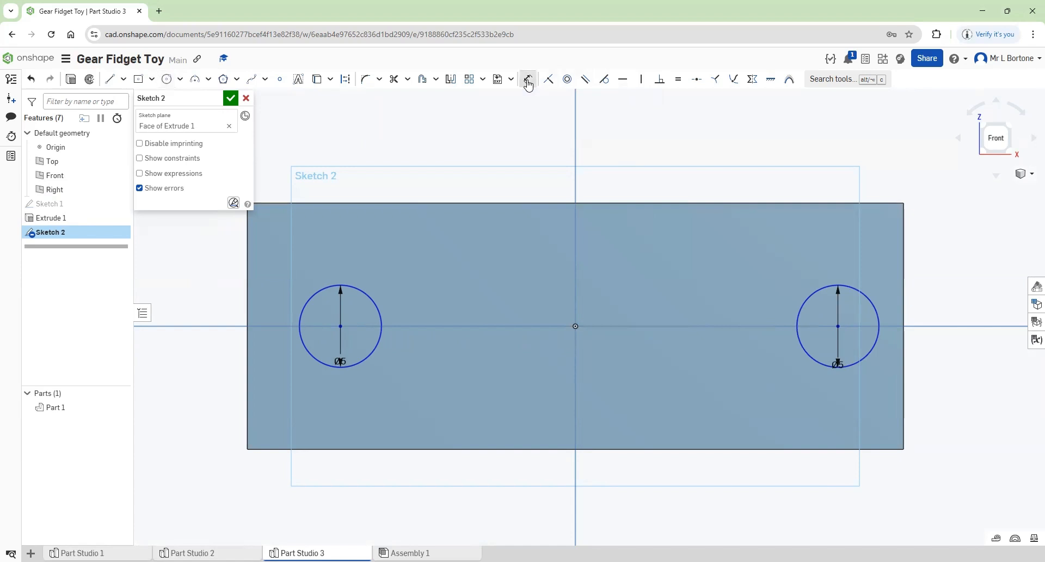
left_click(340, 326)
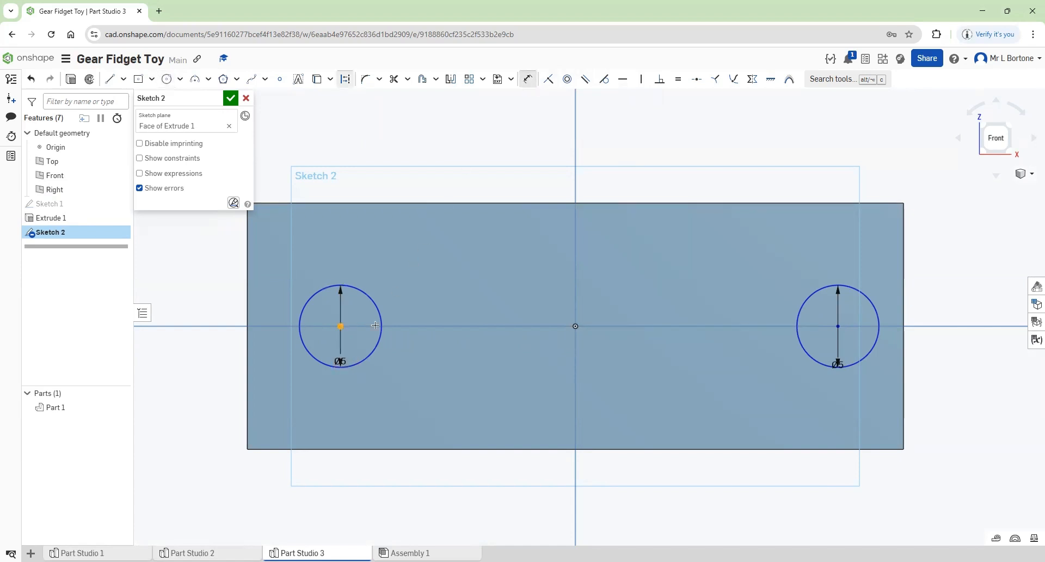
left_click(575, 326)
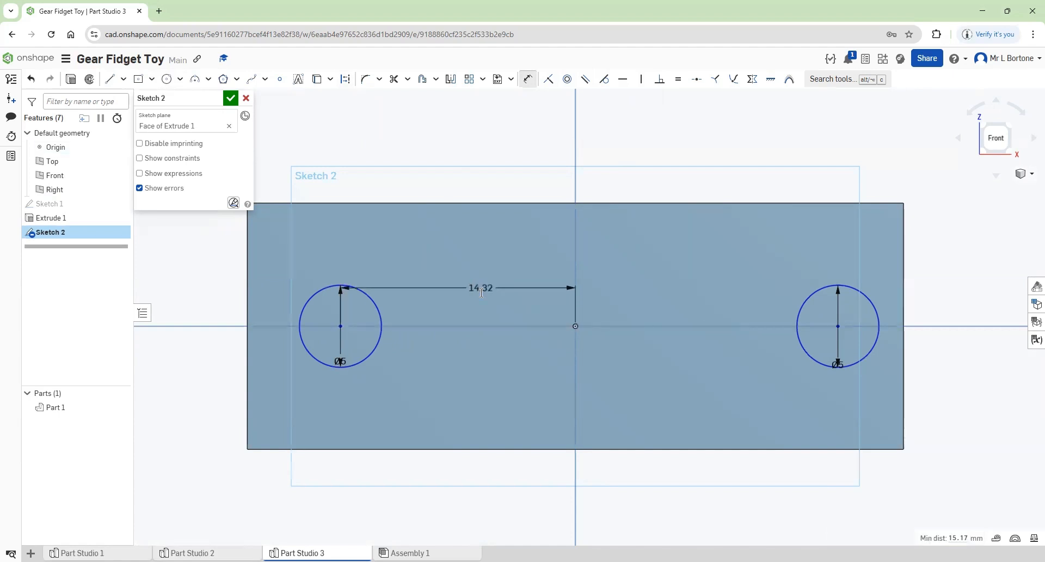
left_click(479, 302)
type("10")
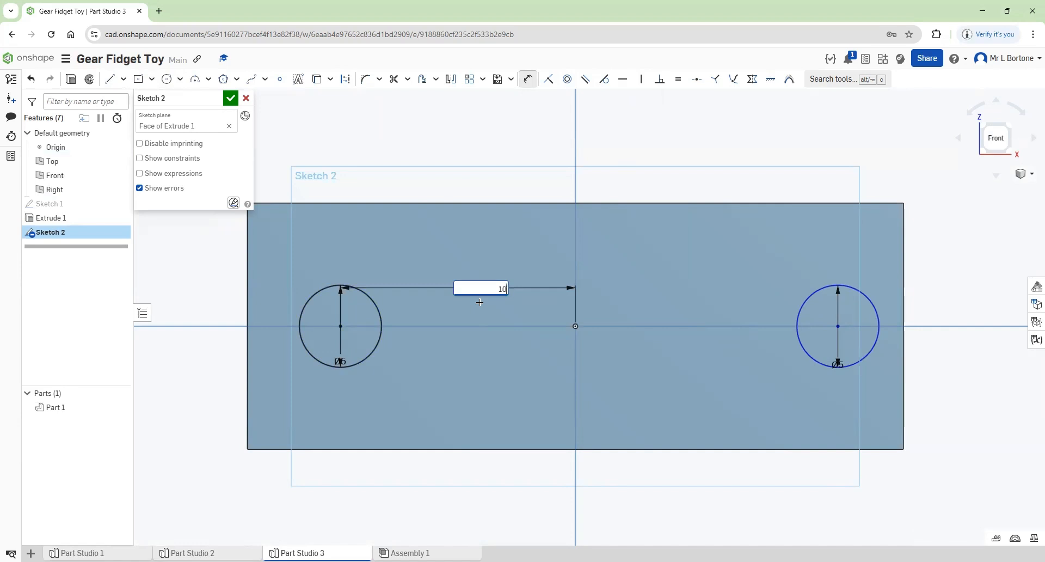
key("Return")
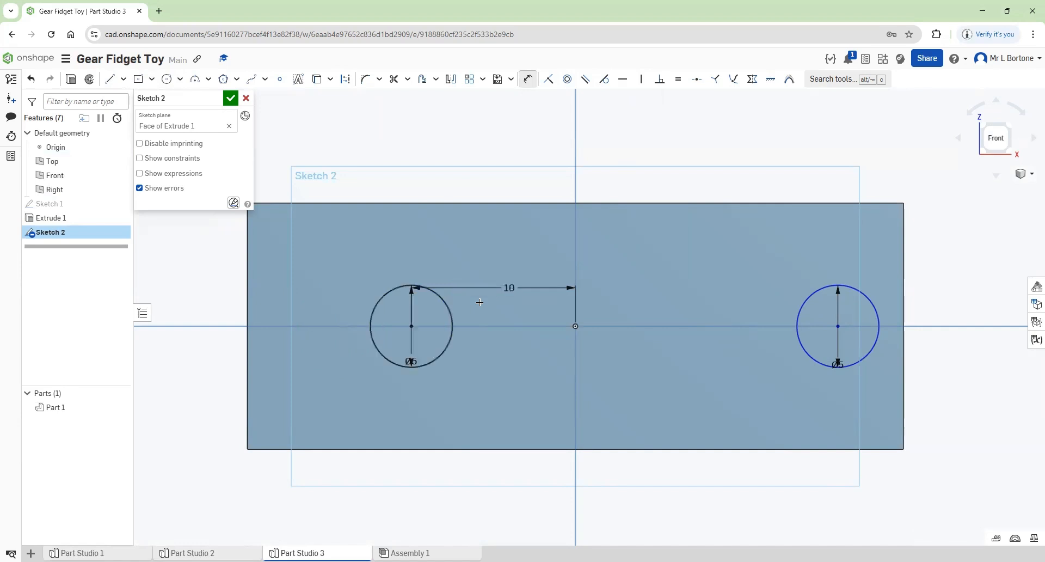
Step: Dimension the horizontal distance from the origin to the right circle's center as 15 mm
left_click(575, 325)
left_click(837, 326)
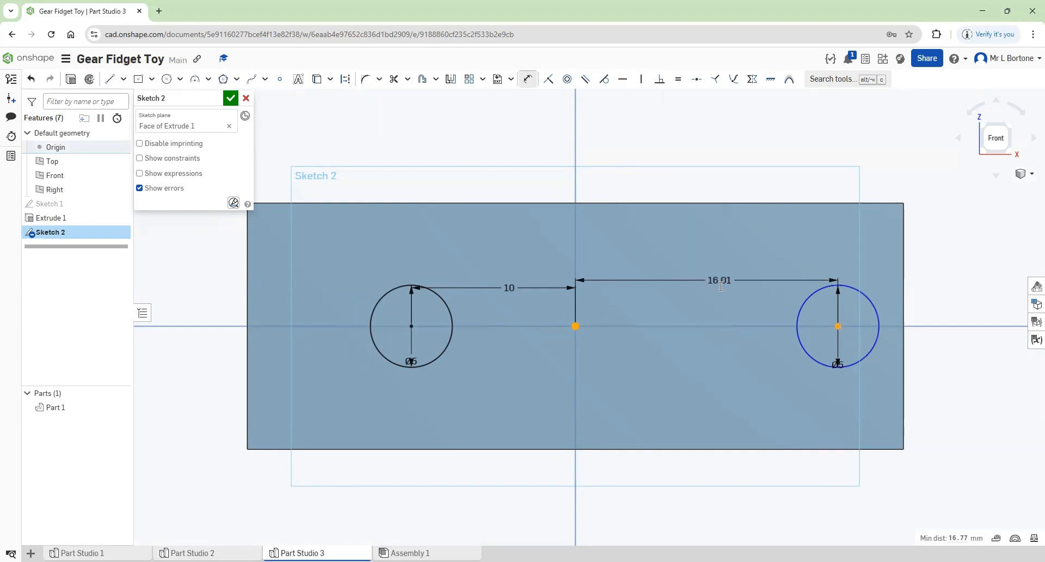
left_click(720, 287)
type("1")
key("Return")
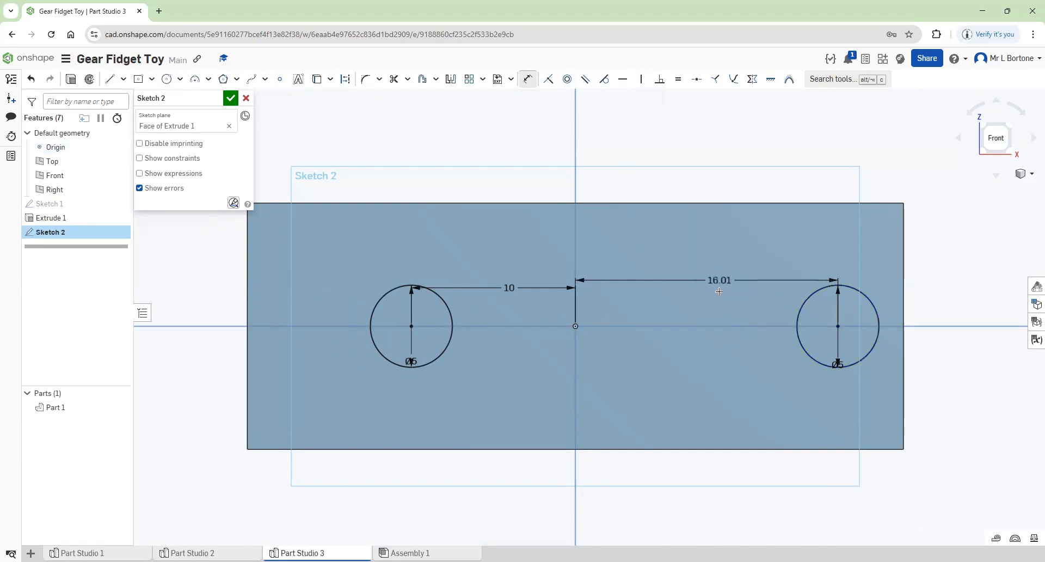
Step: Set the left circle's distance from the origin to 15 mm
double_click(511, 287)
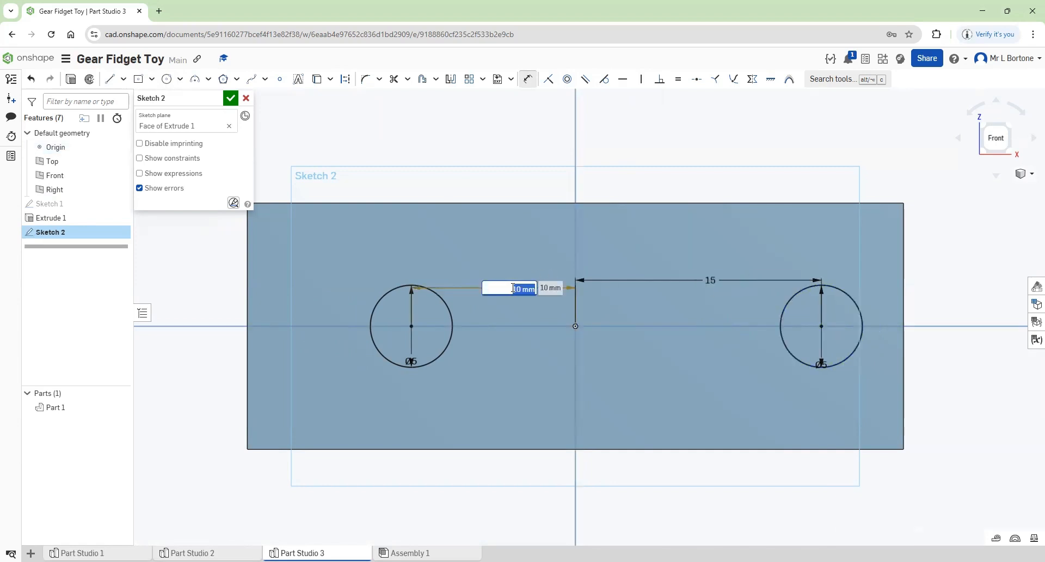
type("15")
key("Return")
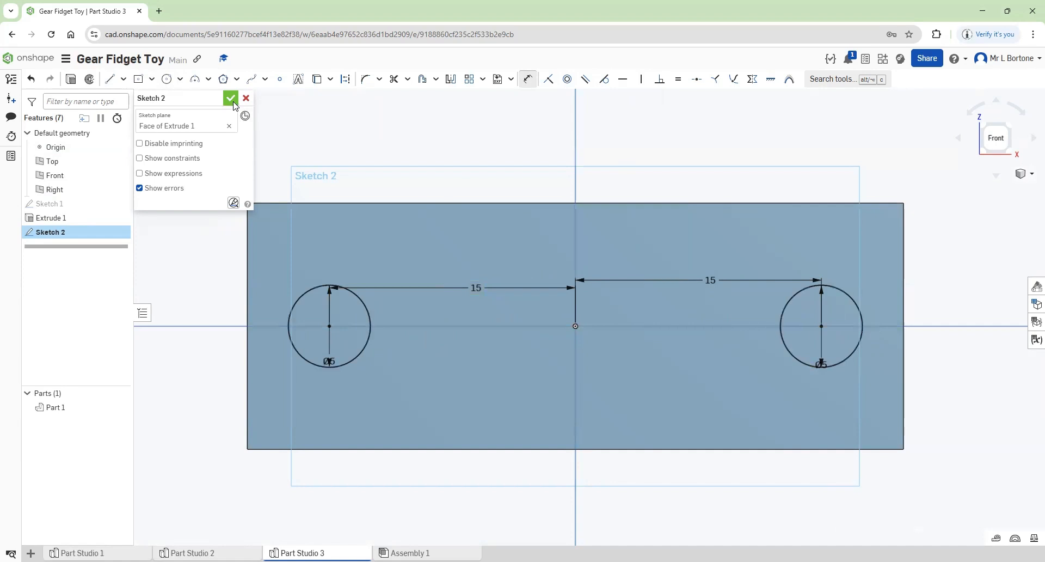
Step: Extrude the two sketched circles outward from the plate as pegs, added to the part, with a blind depth of 5 mm
left_click(71, 79)
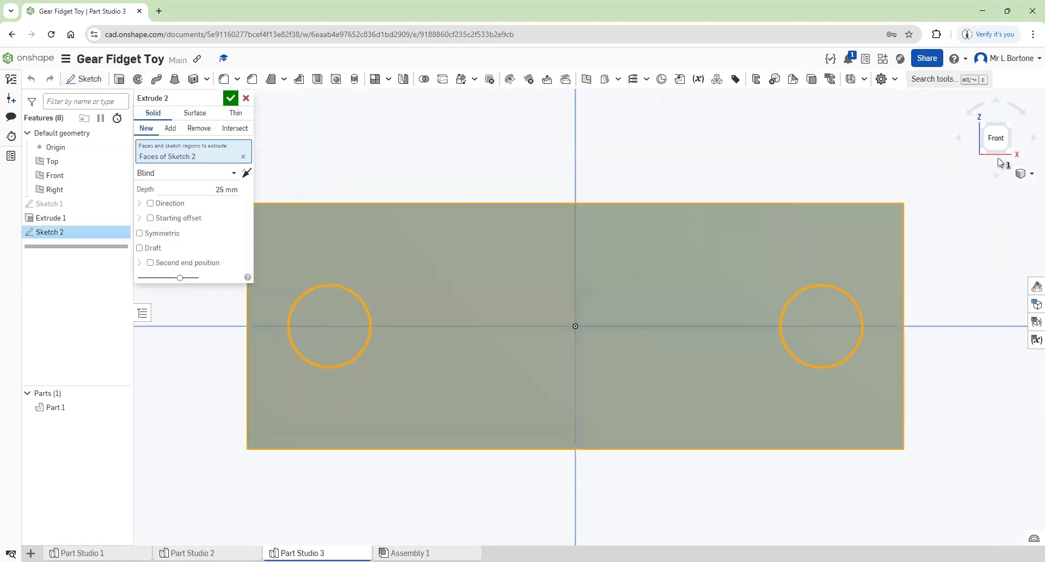
left_click(1007, 127)
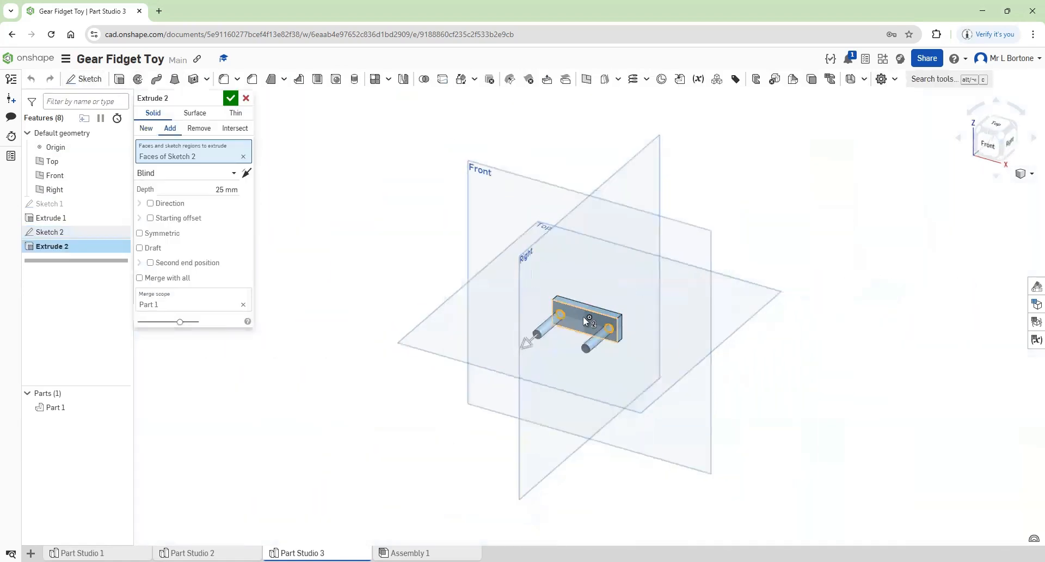
scroll(579, 319, "up", 5)
left_click(197, 188)
type("5")
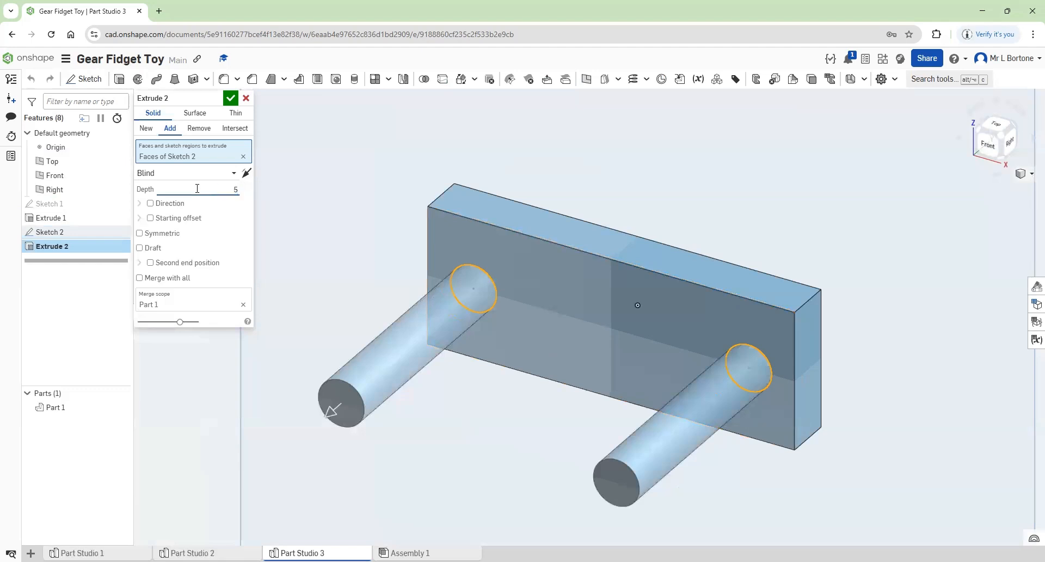
key("Return")
left_click(230, 97)
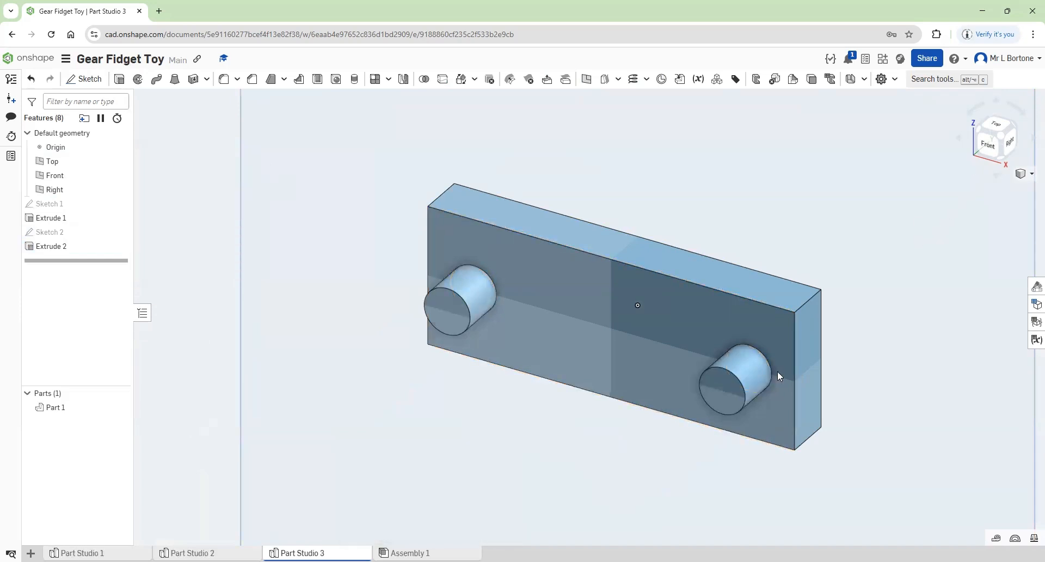
Step: Fillet the four short corner edges at both ends of the plate with a 5 mm radius
scroll(806, 303, "up", 3)
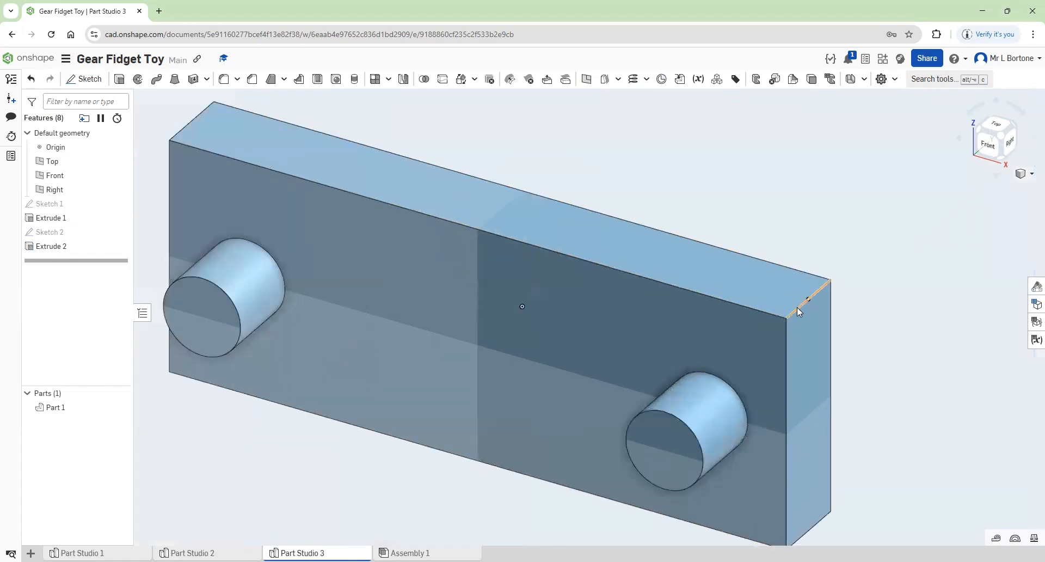
left_click(796, 308)
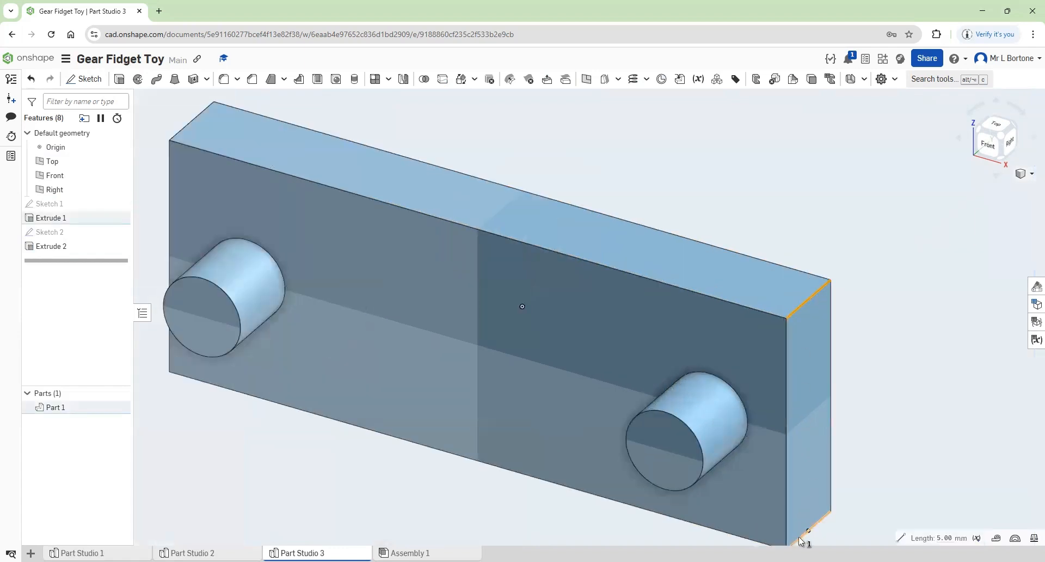
left_click(799, 536)
scroll(194, 250, "down", 5)
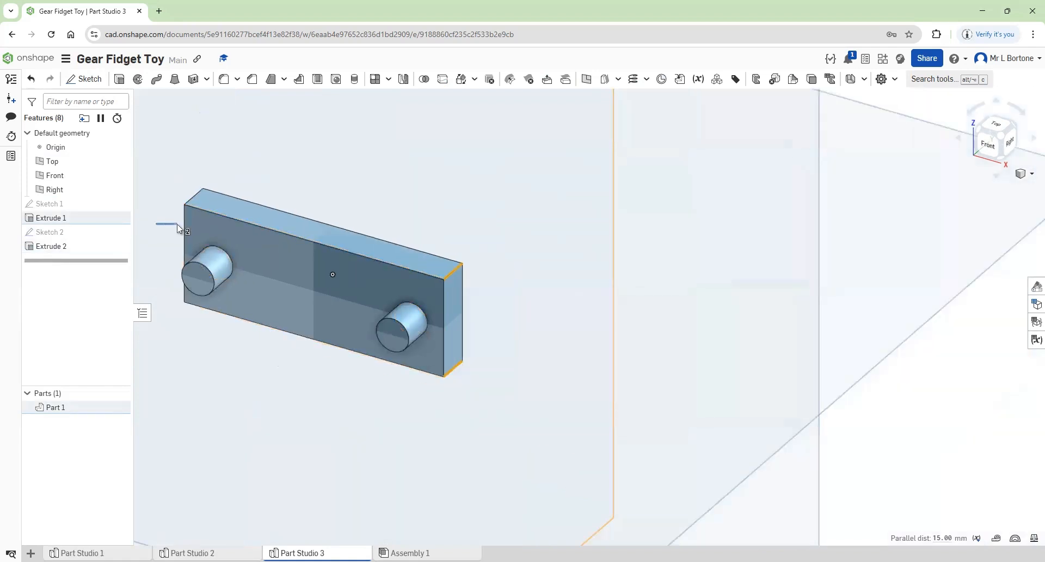
left_click(978, 133)
scroll(590, 335, "up", 5)
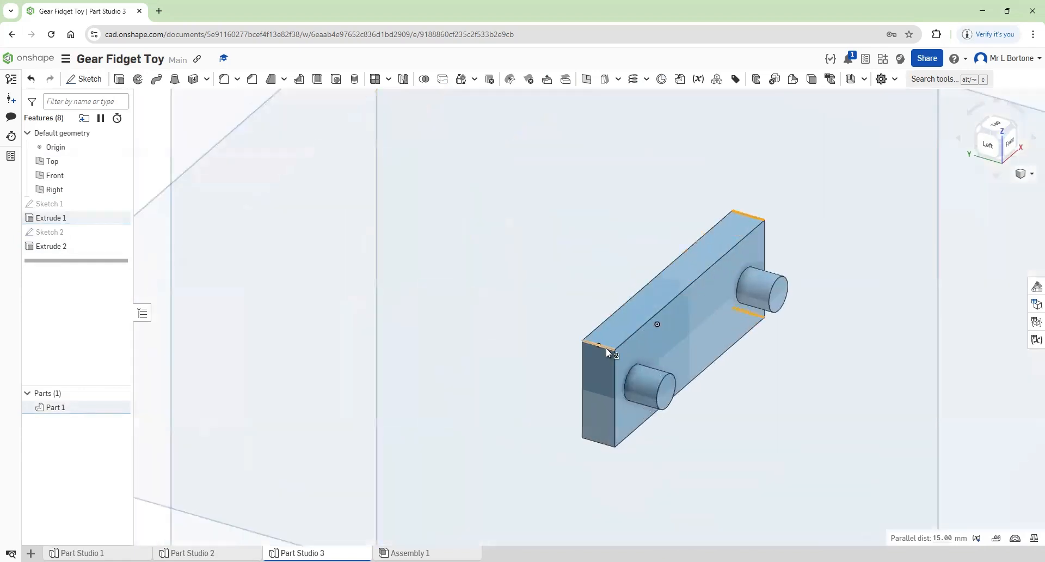
left_click(606, 348)
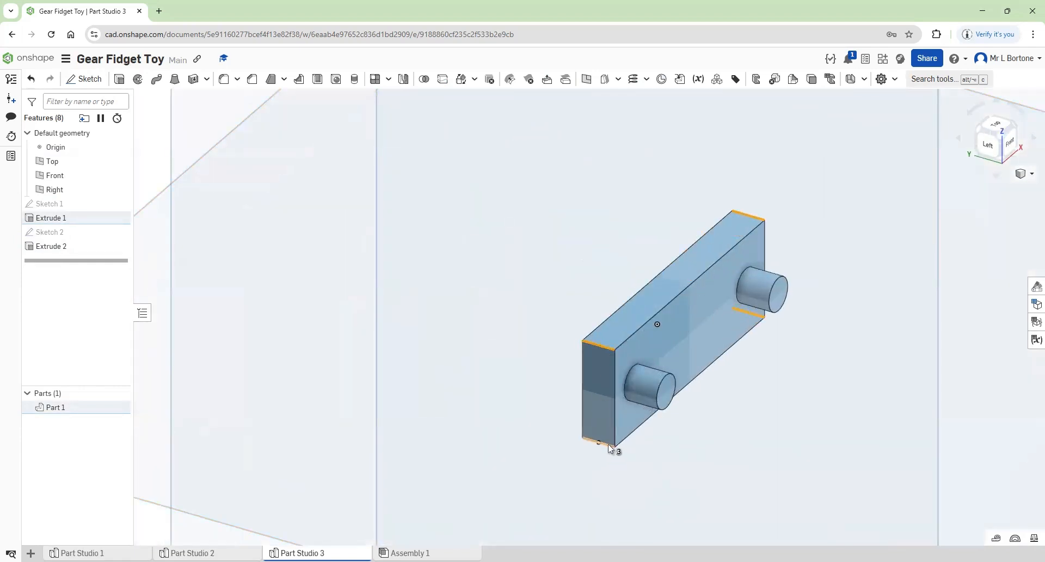
left_click(224, 79)
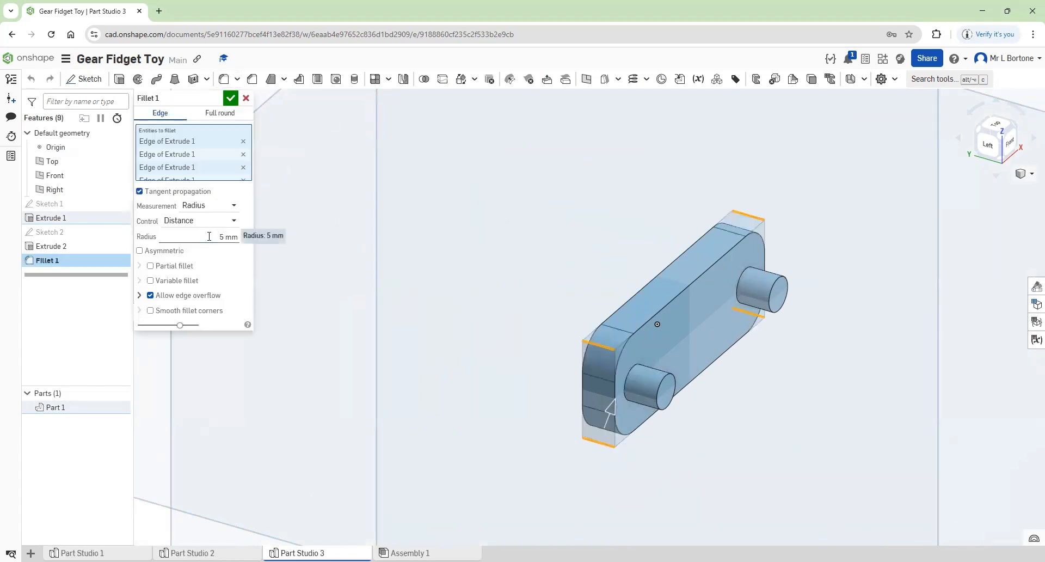
left_click(230, 99)
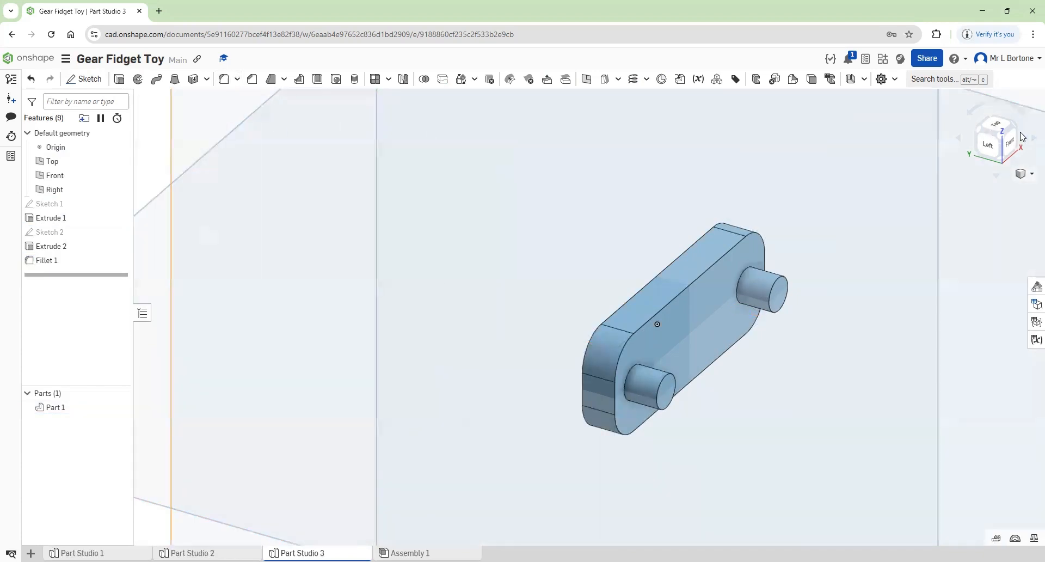
left_click(1015, 130)
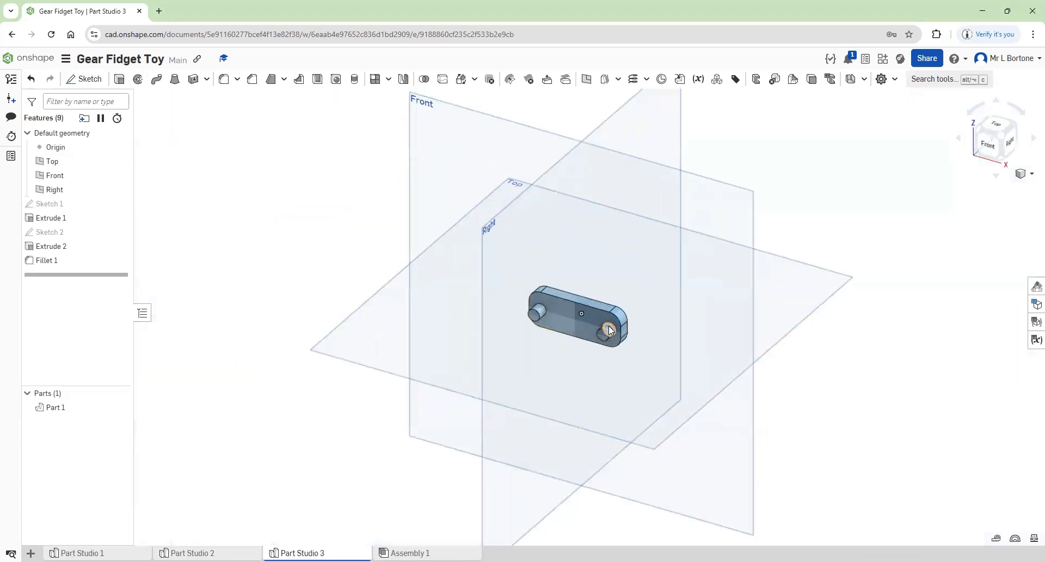
scroll(544, 330, "up", 2)
scroll(555, 271, "down", 1)
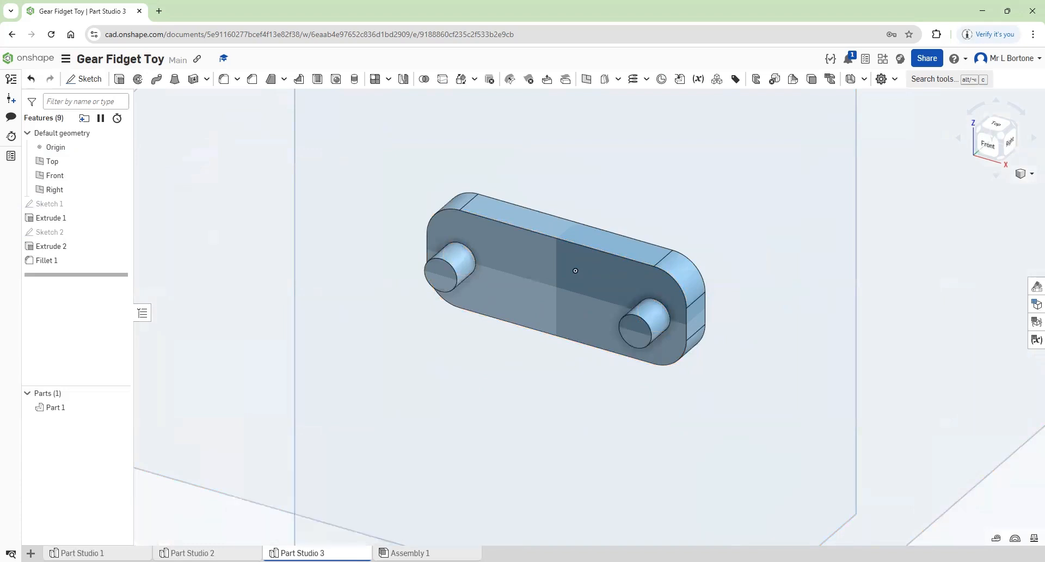
Step: Insert the plate from Part Studio 3 into Assembly 1 and fix it in place
left_click(408, 553)
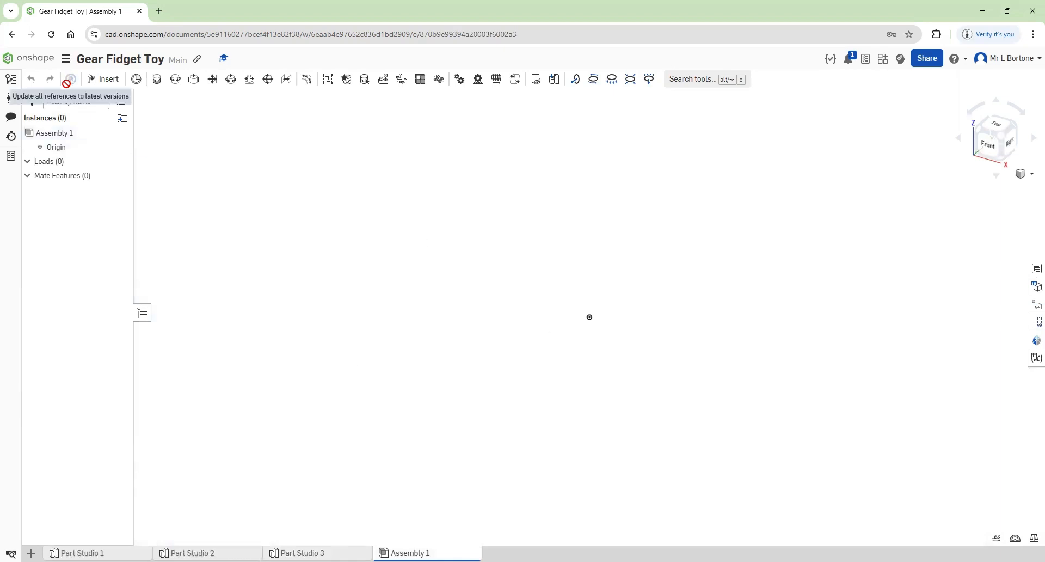
left_click(110, 81)
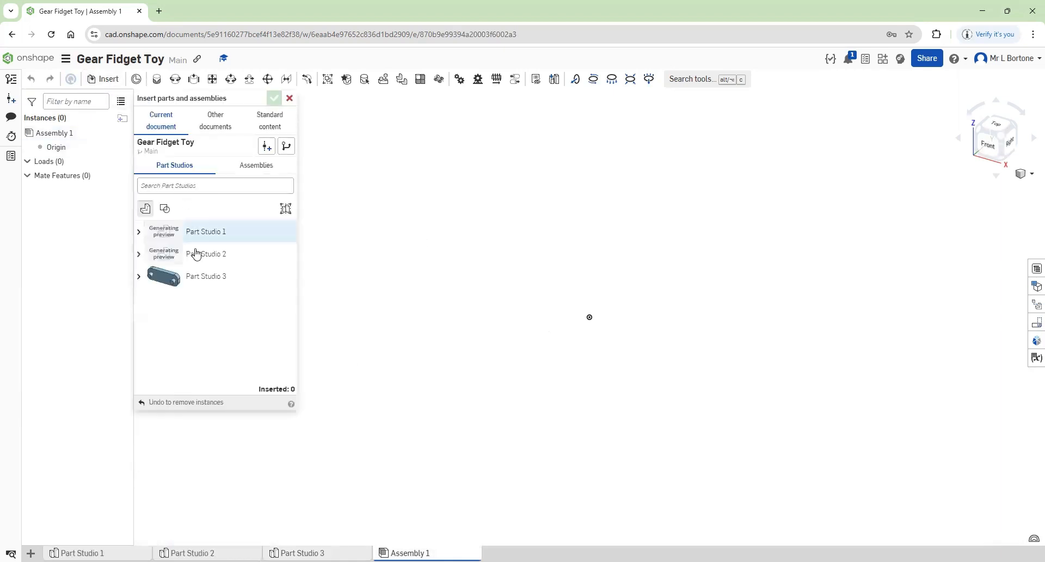
left_click(197, 278)
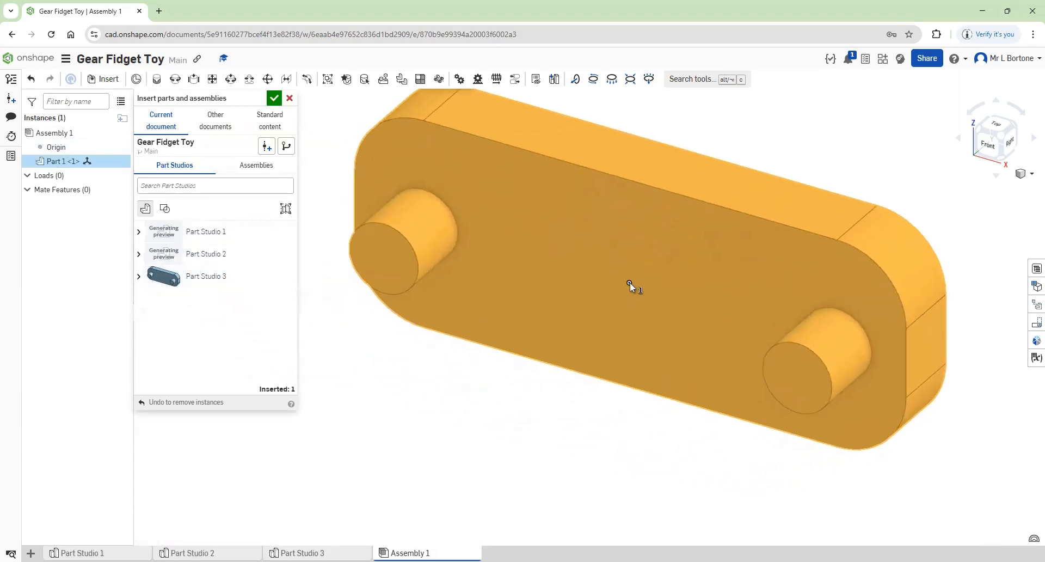
left_click(620, 292)
scroll(615, 268, "down", 2)
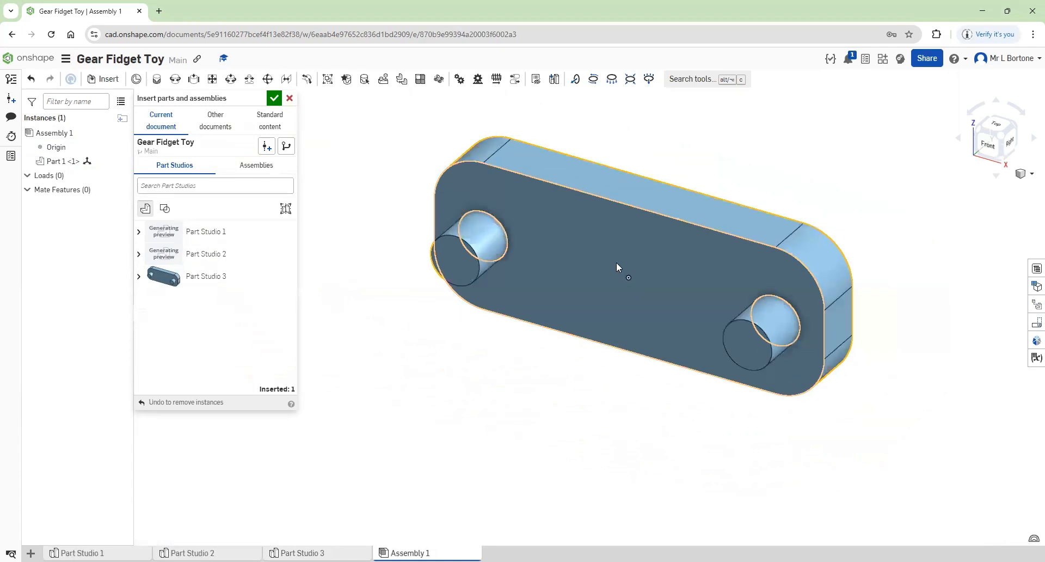
right_click(616, 263)
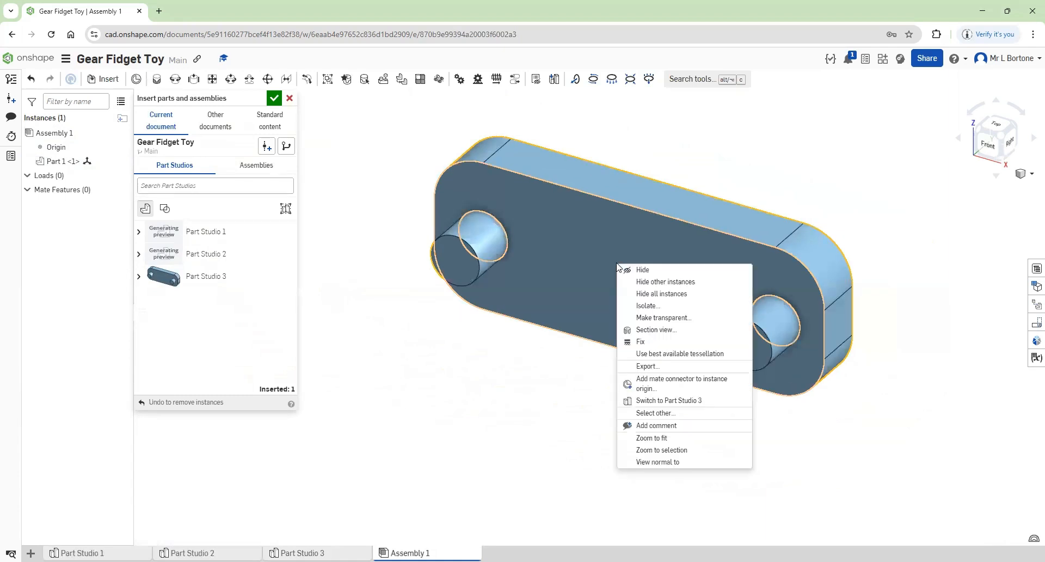
left_click(641, 342)
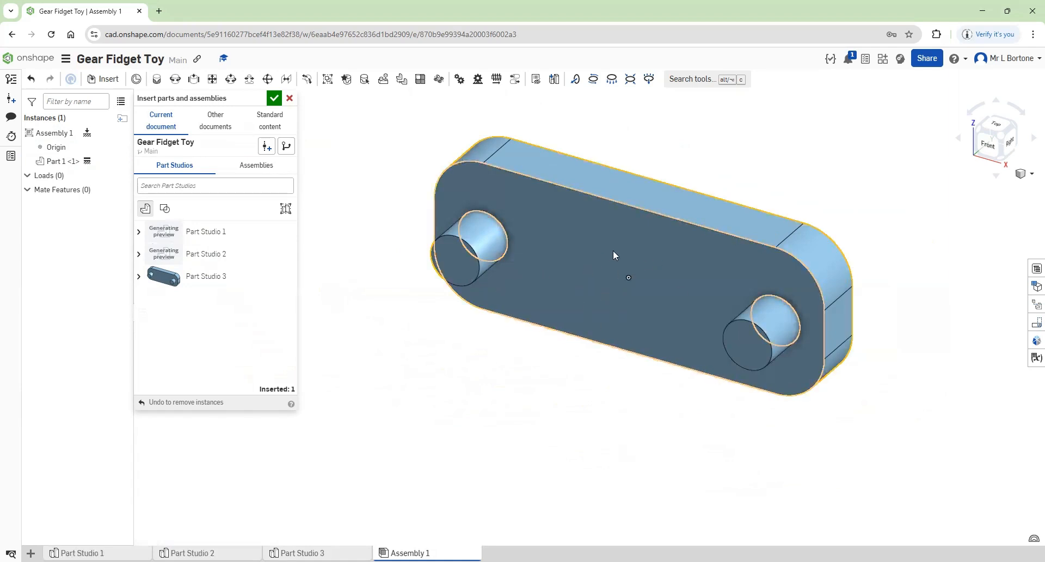
Step: Insert the small gear from Part Studio 1 and the large gear from Part Studio 2, placing them on opposite sides of the plate
scroll(570, 240, "down", 5)
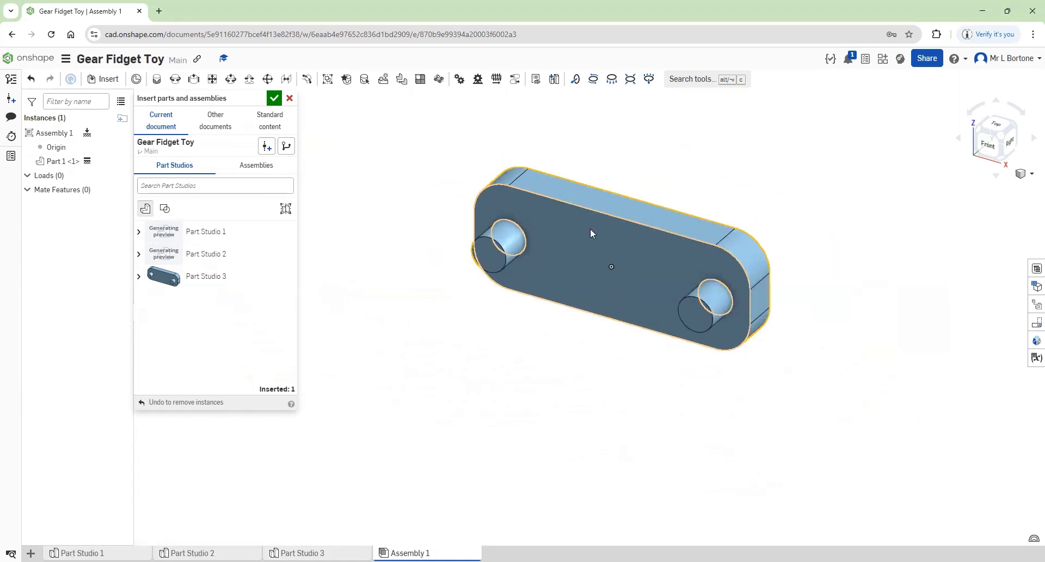
left_click(170, 240)
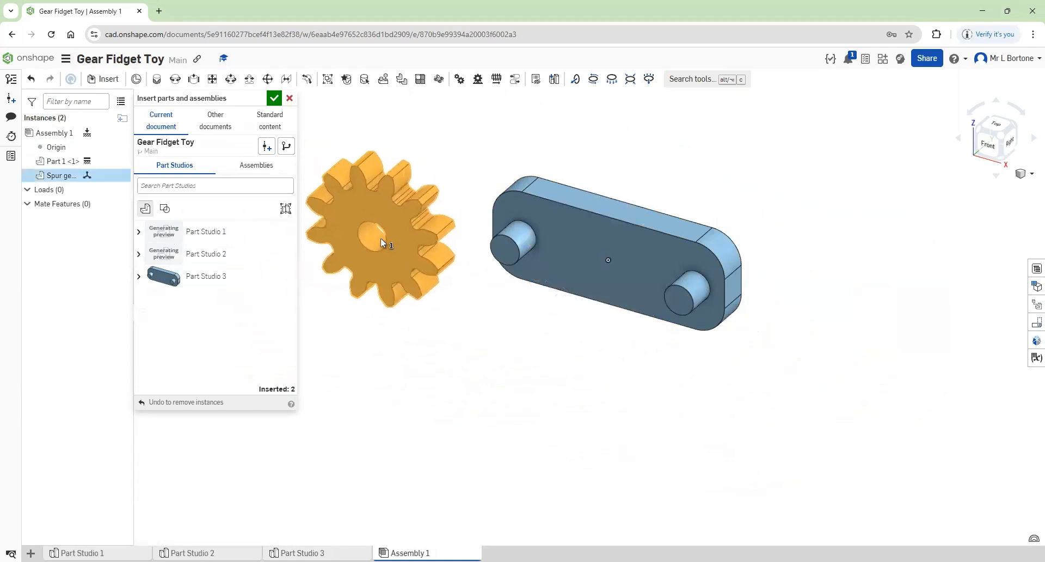
left_click(382, 242)
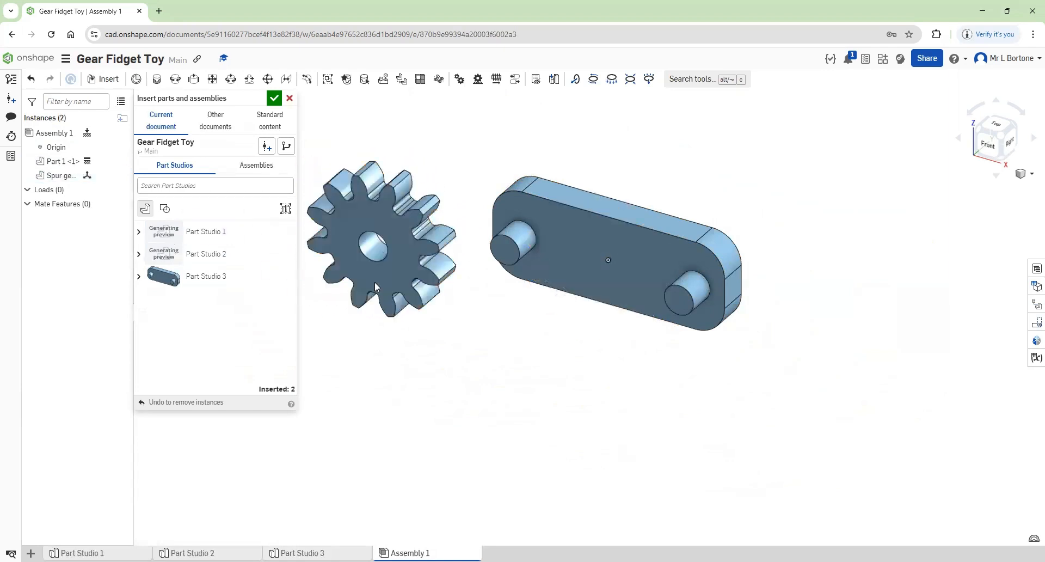
left_click(169, 260)
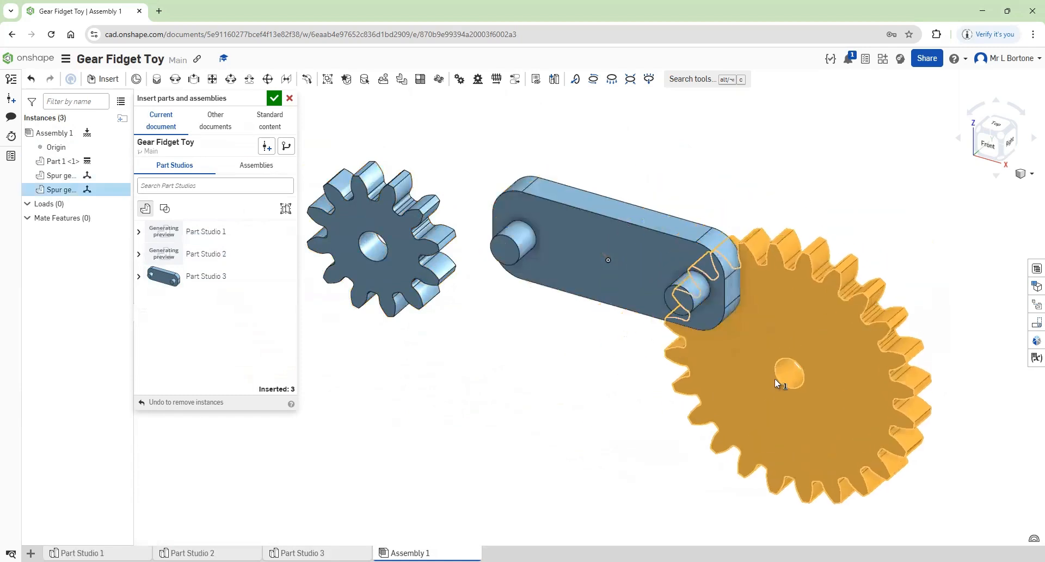
left_click(874, 344)
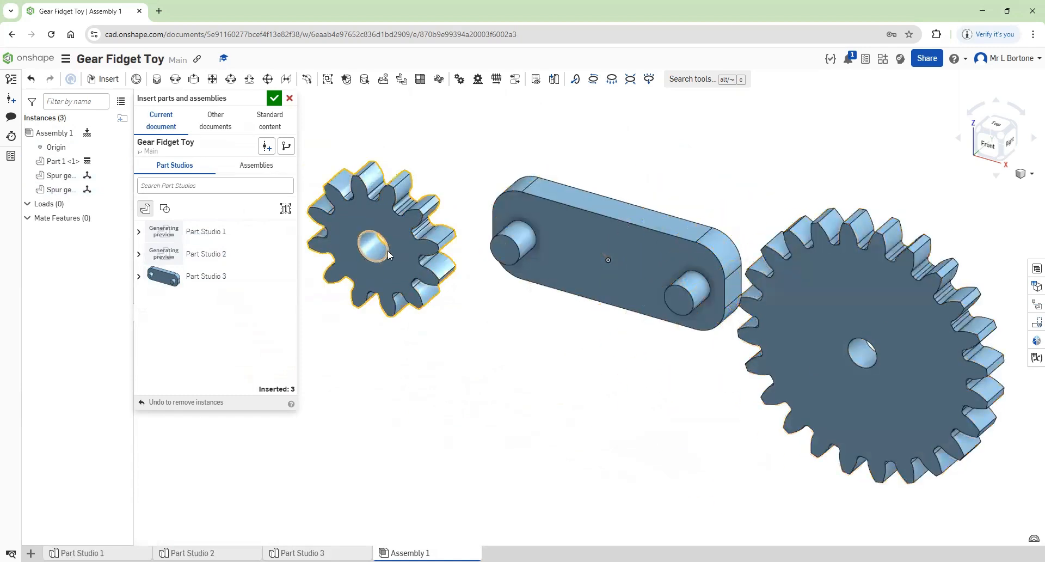
left_click_drag(410, 235, 392, 277)
left_click_drag(856, 349, 869, 375)
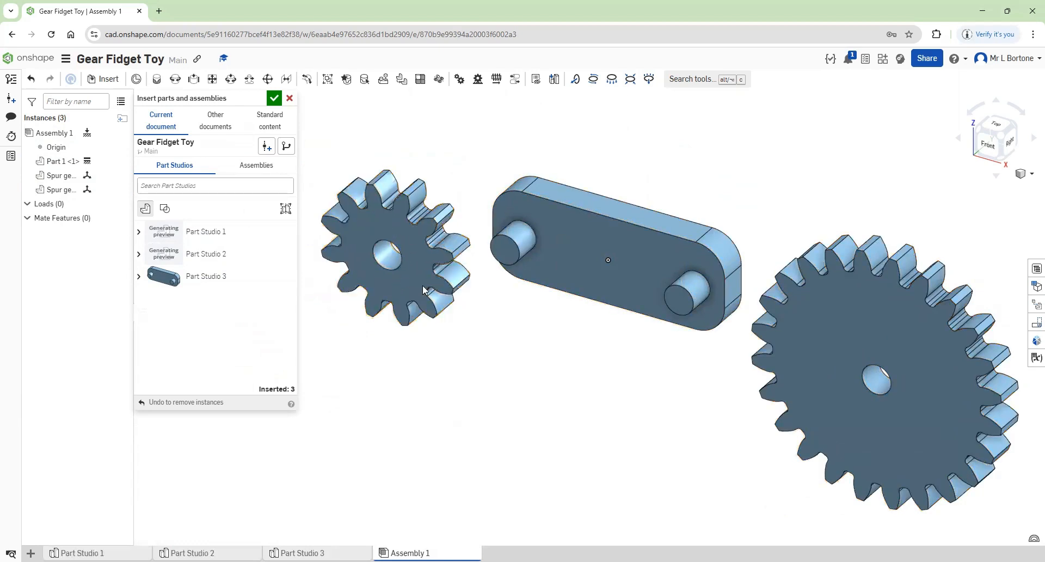
Step: Add a revolute mate joining the back edge of the small gear's hole to the base edge of the nearer peg
left_click(175, 83)
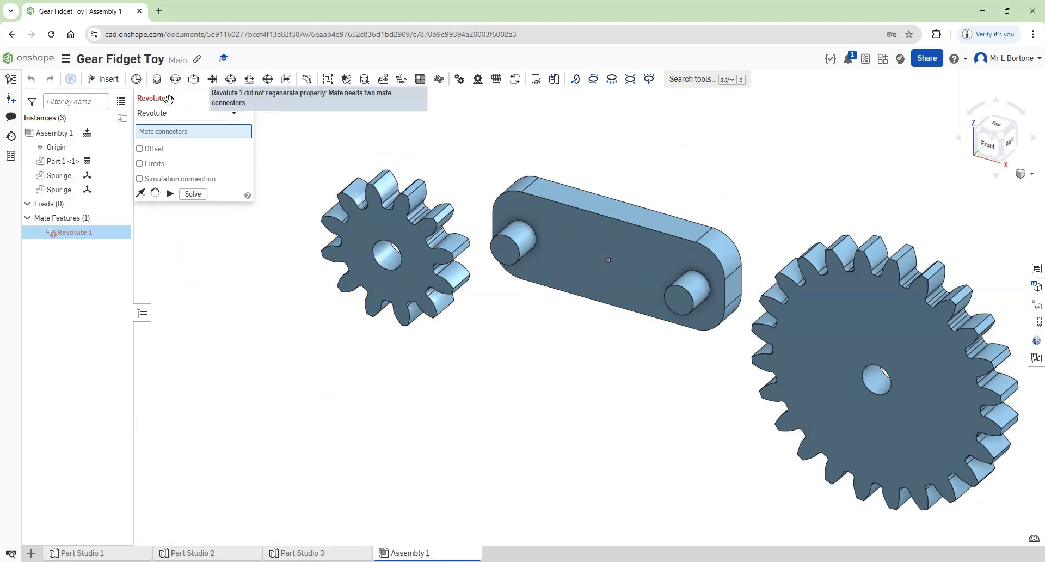
scroll(541, 271, "up", 5)
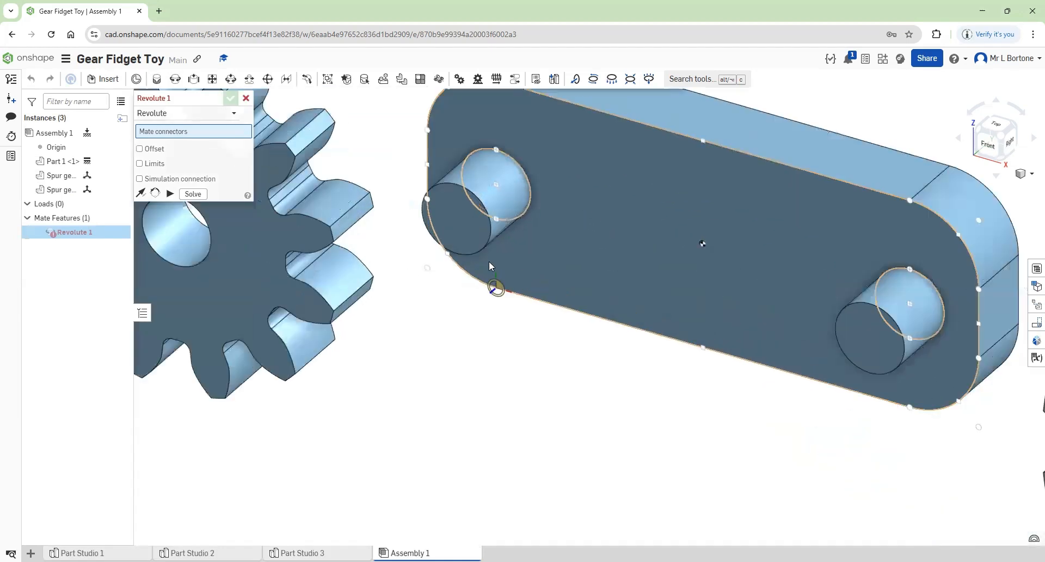
left_click(191, 213)
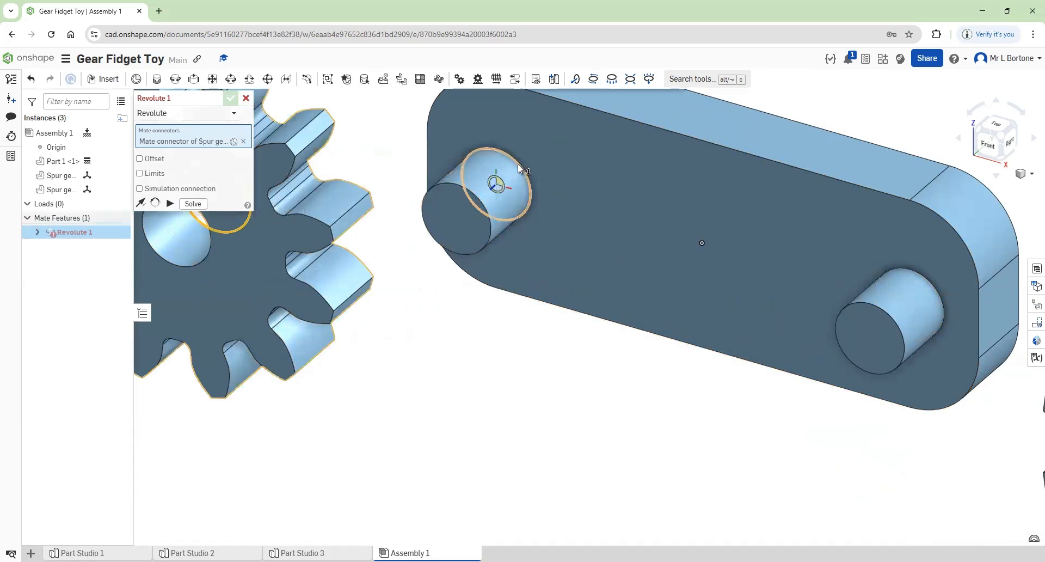
left_click(518, 164)
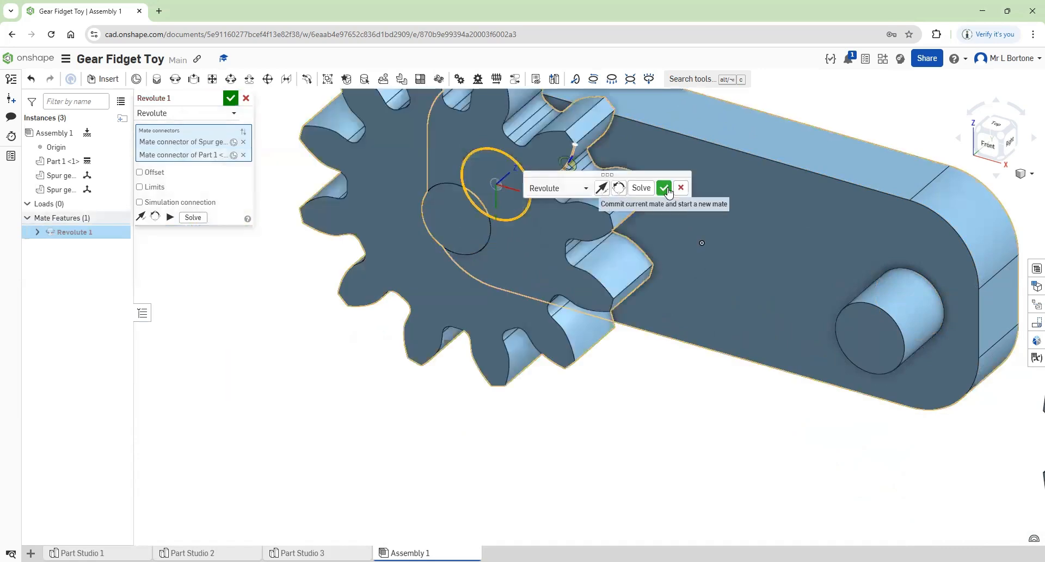
left_click(665, 188)
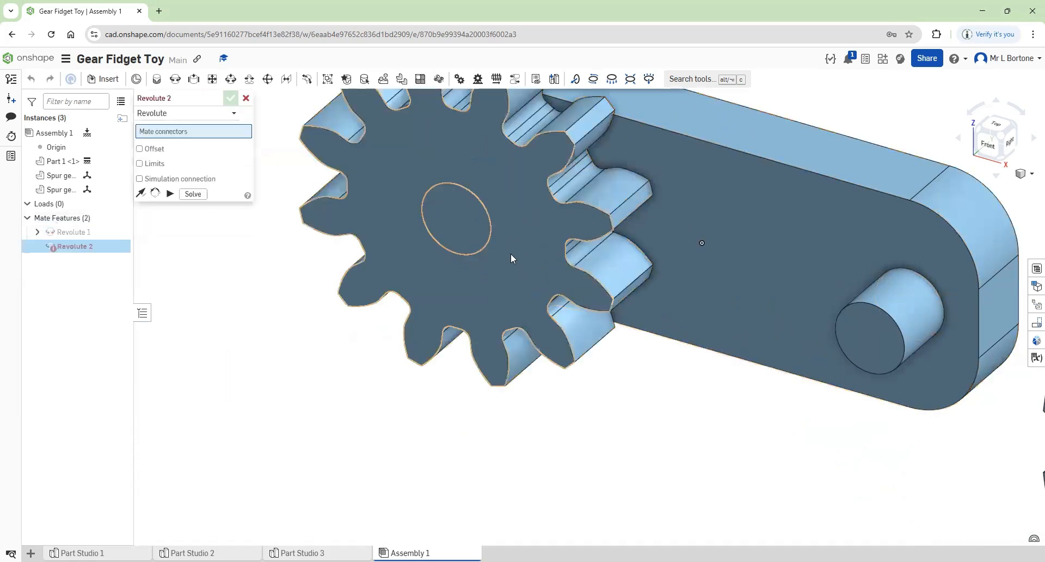
Step: Add a revolute mate joining the back edge of the large gear's hole to the base edge of the free peg
scroll(511, 253, "down", 5)
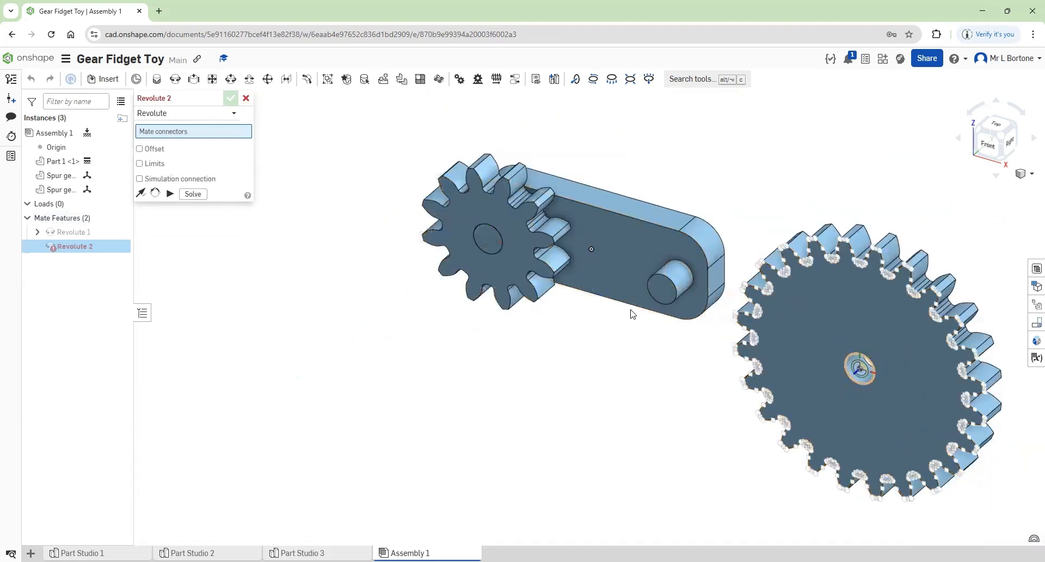
scroll(859, 369, "up", 10)
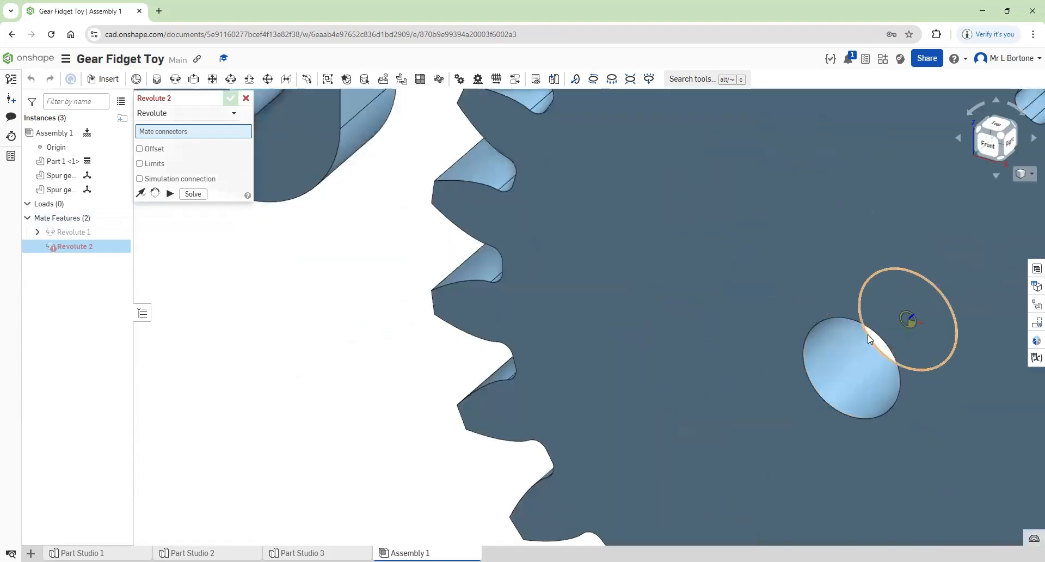
left_click(867, 334)
scroll(413, 333, "down", 6)
scroll(350, 223, "down", 2)
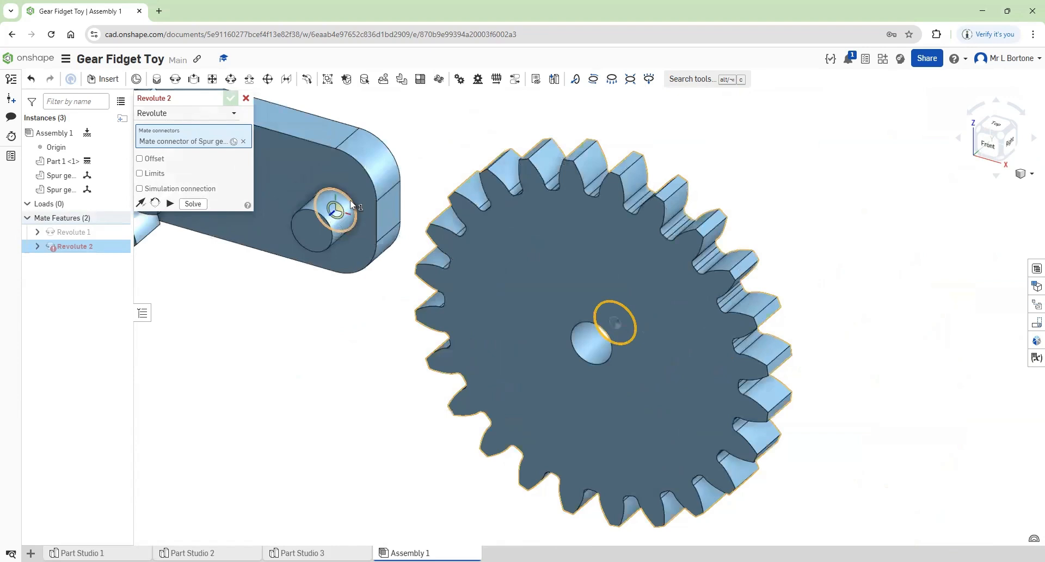
left_click(350, 200)
scroll(322, 259, "down", 3)
scroll(322, 259, "down", 2)
left_click(497, 223)
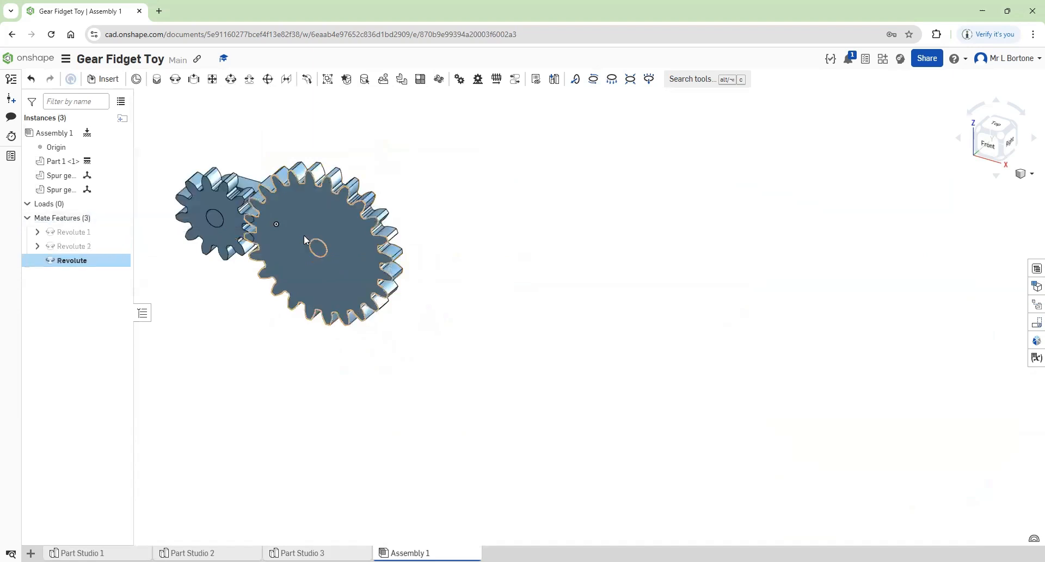
Step: Discard the empty third revolute mate and turn each gear on its peg to test its rotation
scroll(208, 227, "up", 3)
scroll(208, 227, "down", 4)
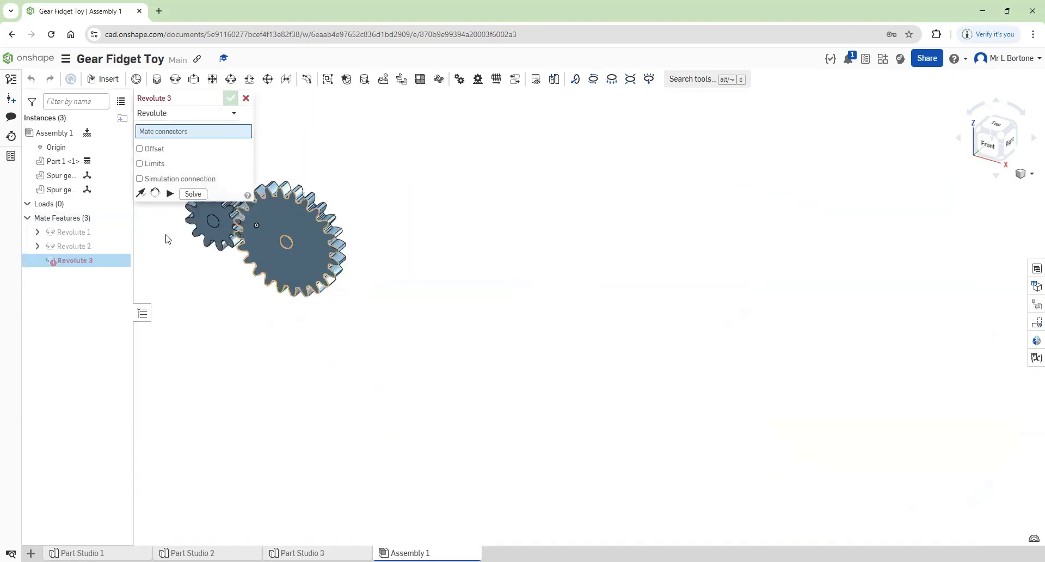
scroll(163, 220, "up", 5)
scroll(402, 113, "down", 2)
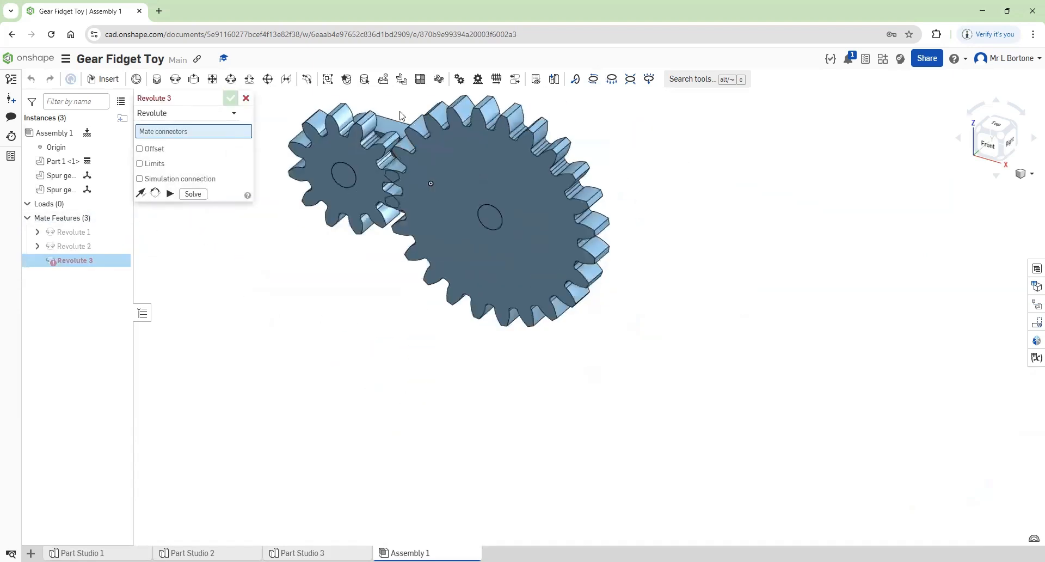
scroll(346, 117, "up", 4)
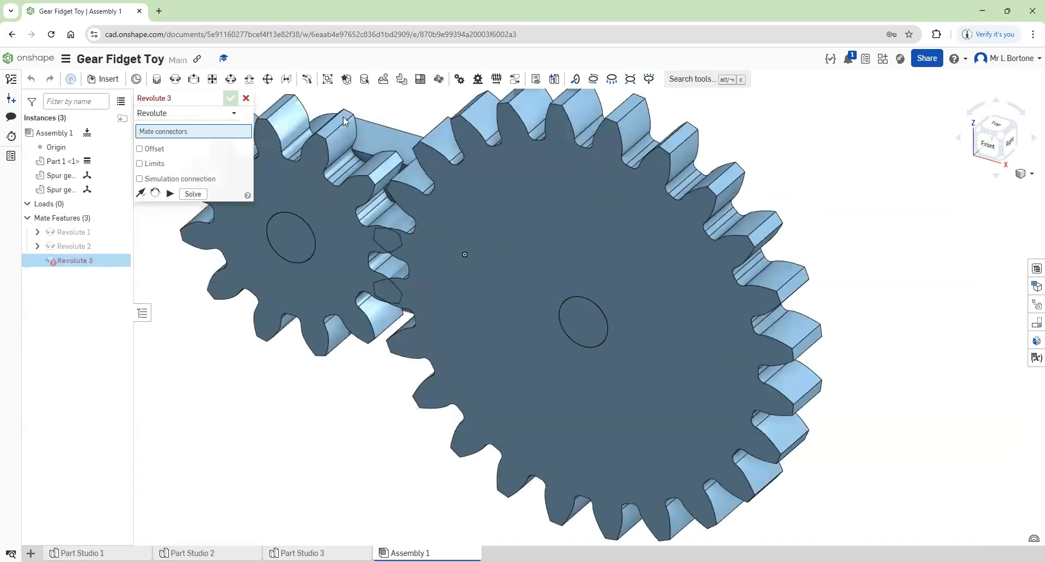
left_click(987, 144)
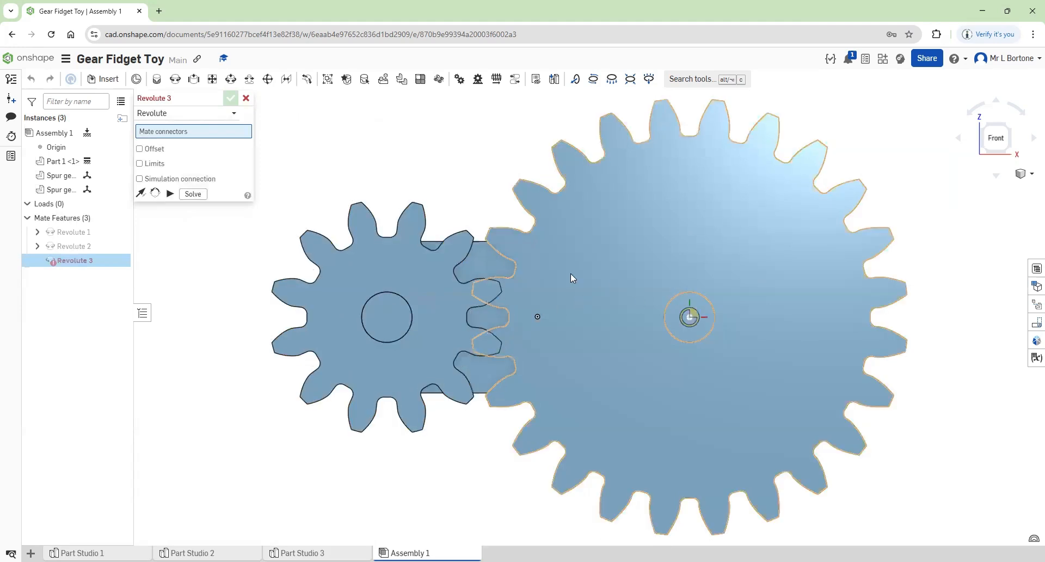
left_click(247, 98)
mouse_move(444, 296)
left_mouse_down()
mouse_move(441, 354)
mouse_move(456, 286)
mouse_move(455, 299)
left_mouse_up()
left_click_drag(560, 275, 550, 312)
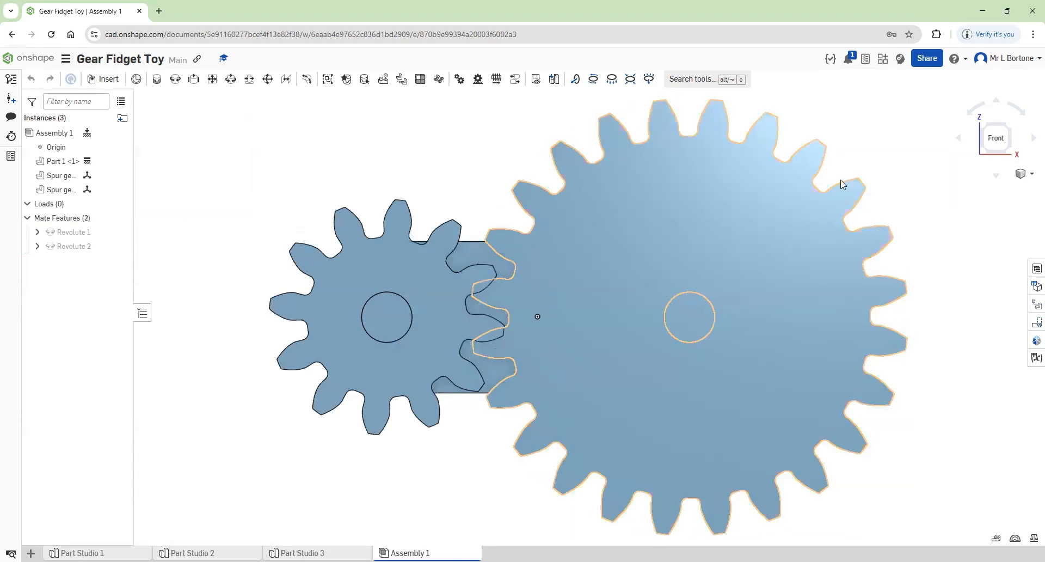
left_click(1007, 126)
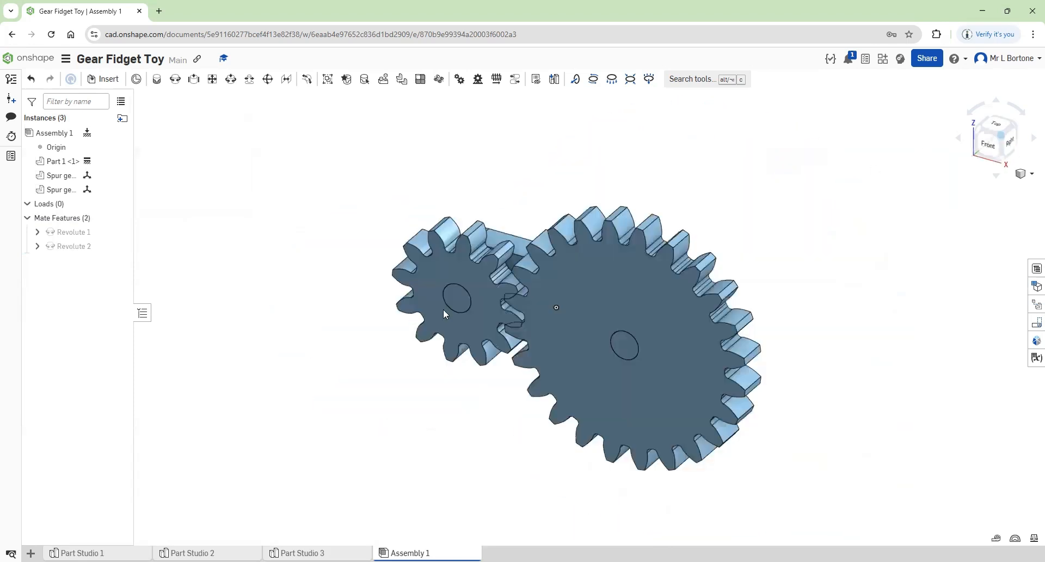
left_click_drag(494, 292, 493, 300)
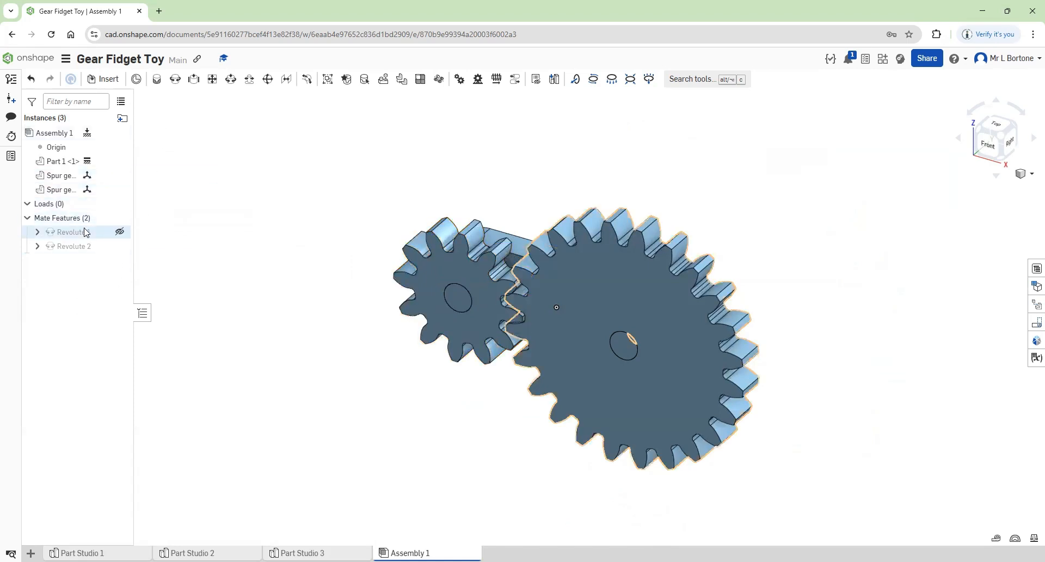
mouse_move(74, 237)
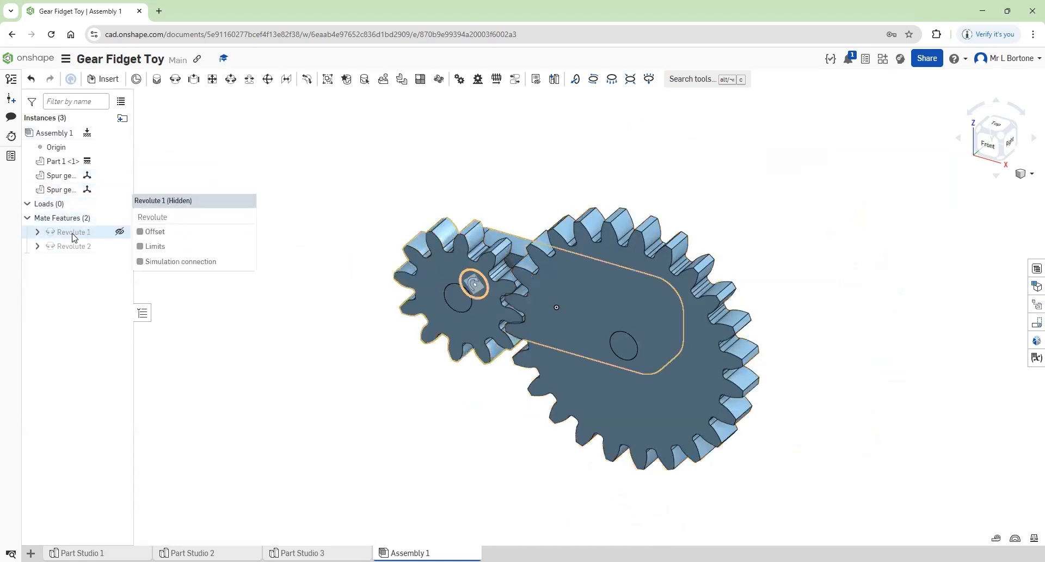
left_click(39, 233)
mouse_move(79, 250)
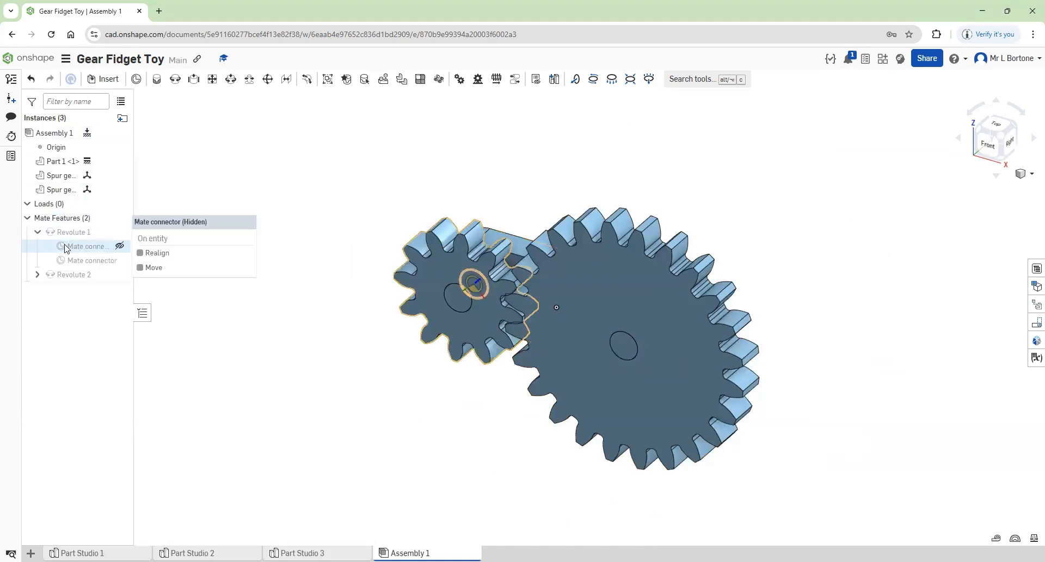
left_click(65, 248)
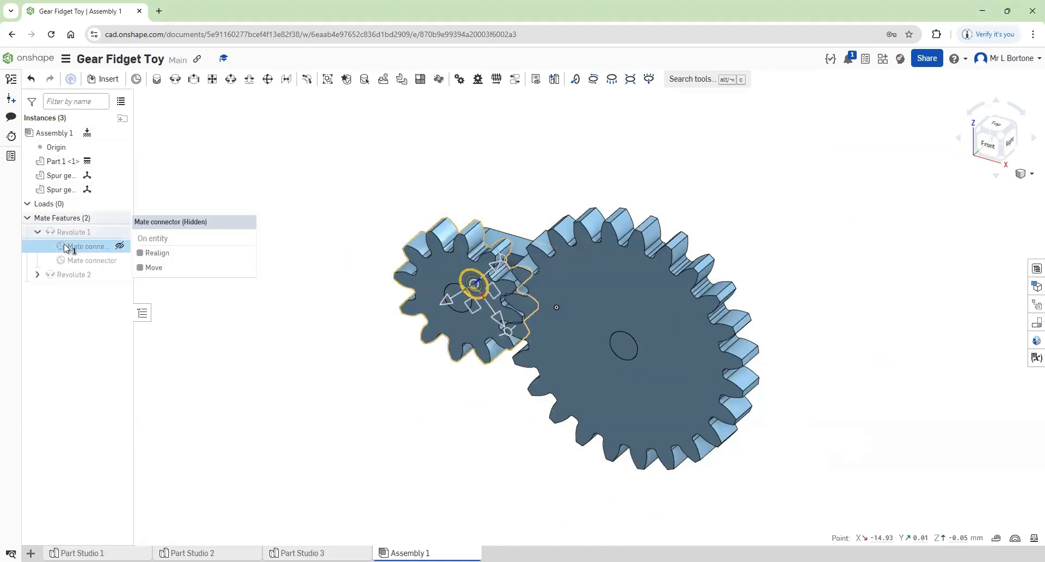
left_click(37, 232)
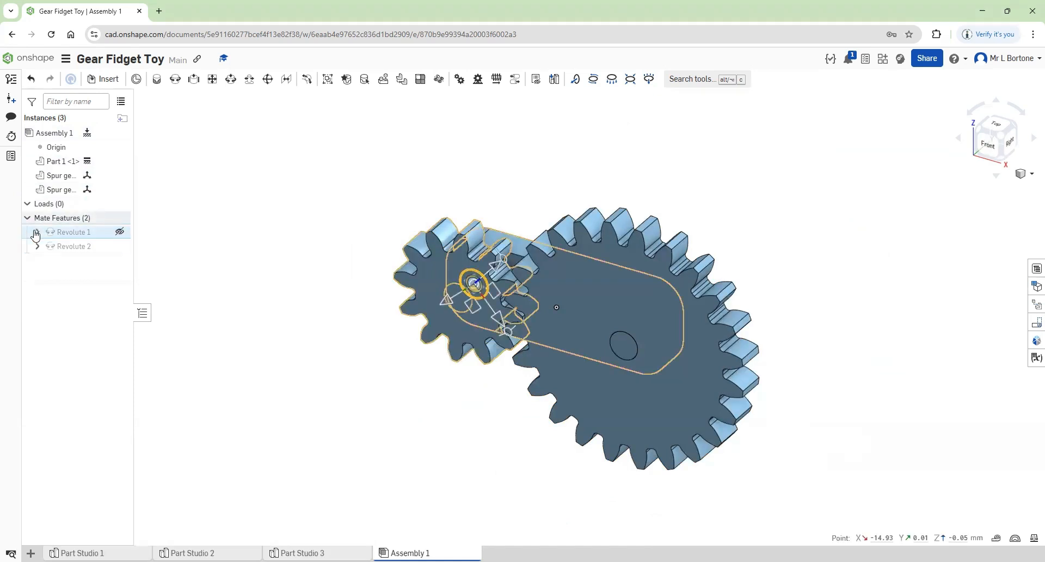
Step: Link Revolute 1 and Revolute 2 with a gear relation at ratio 12/24, and turn the small gear to test it
left_click(460, 81)
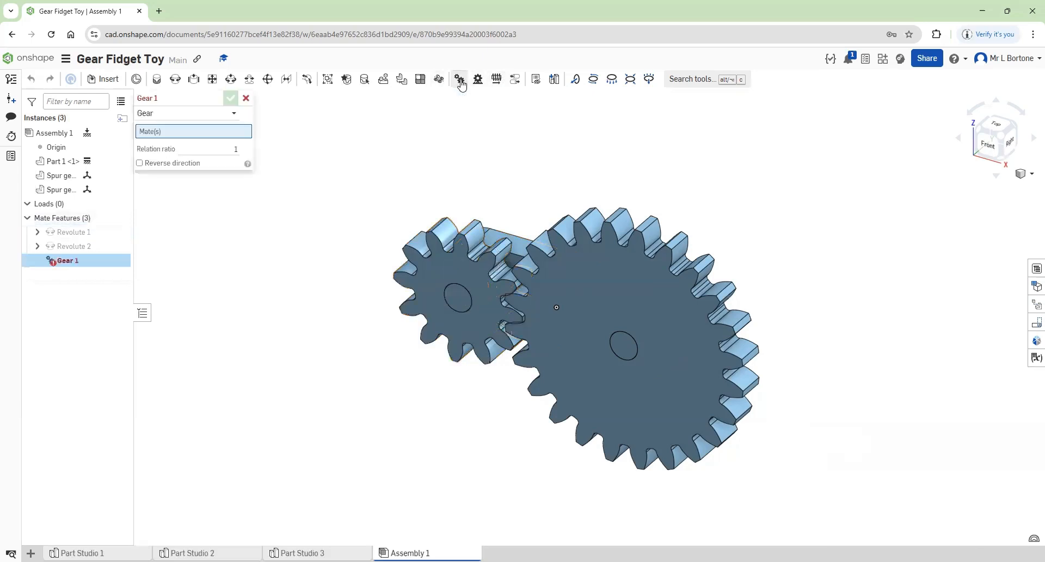
mouse_move(87, 265)
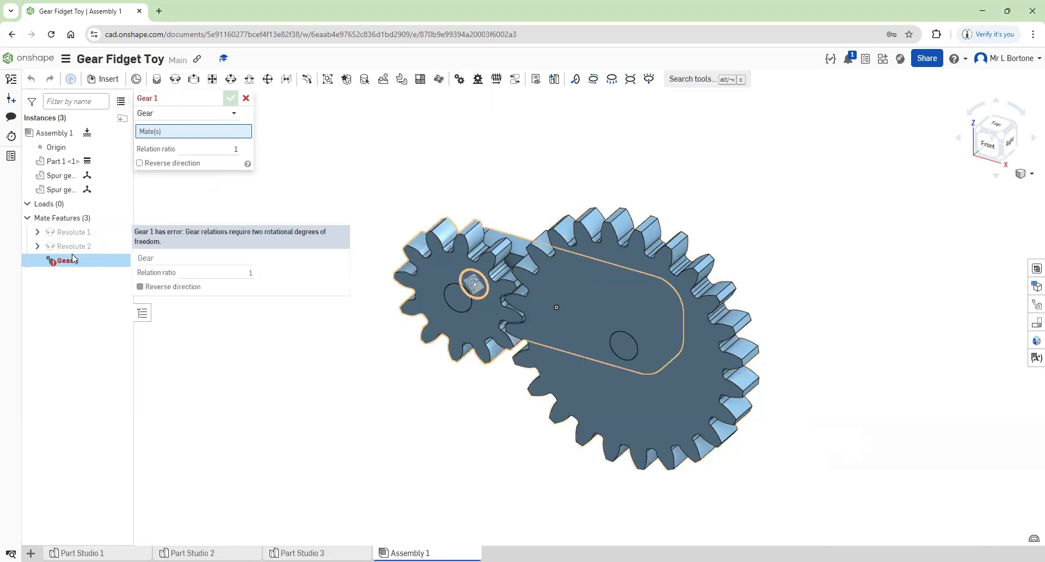
left_click(65, 234)
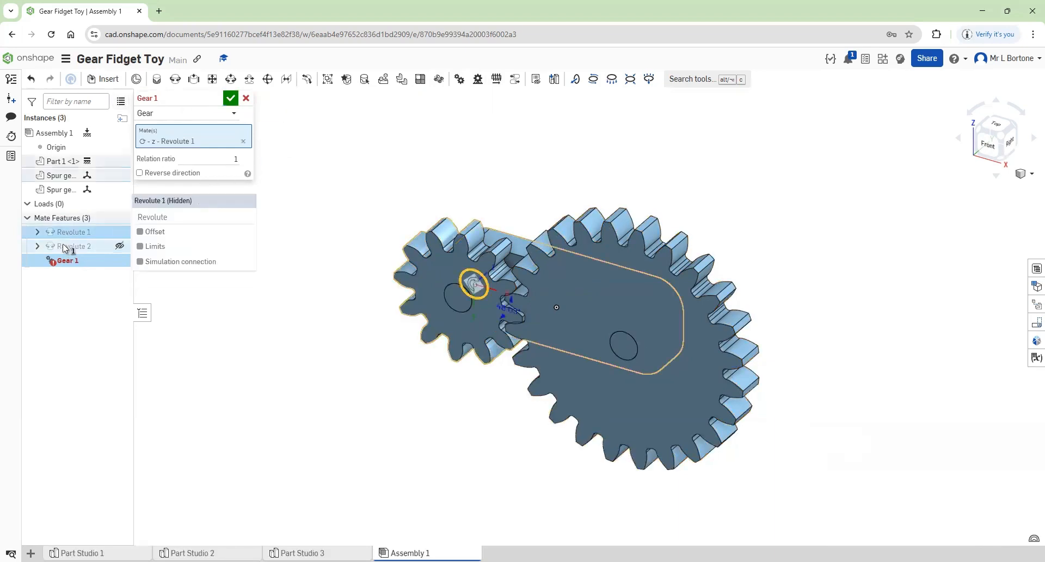
left_click(65, 246)
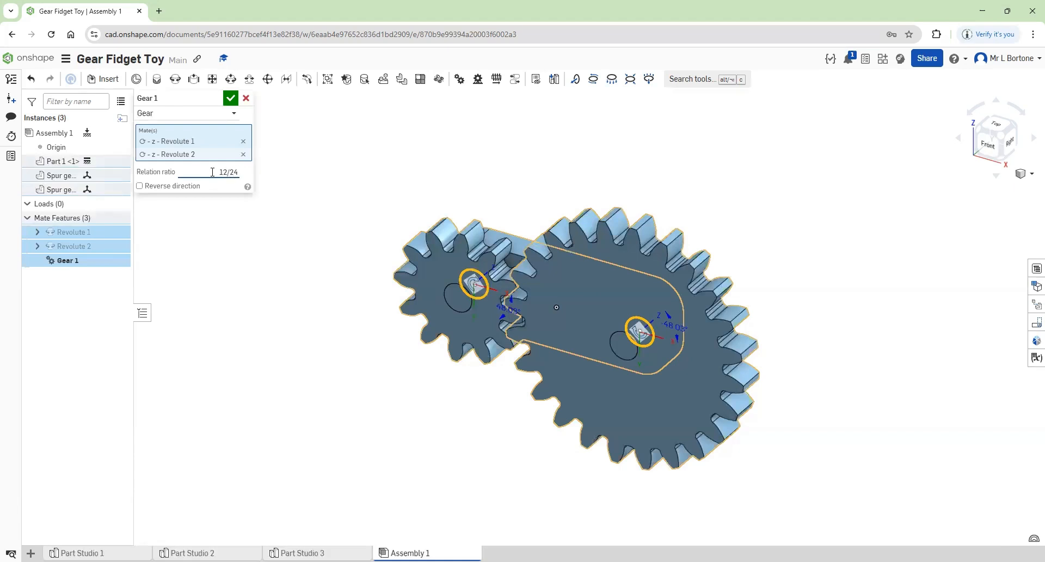
left_click(230, 98)
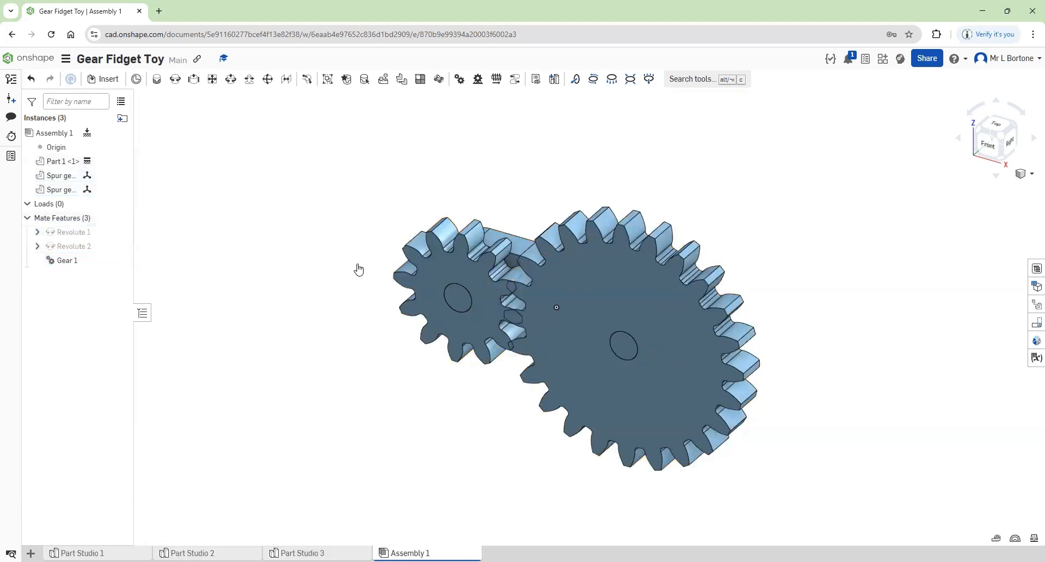
right_click_drag(359, 317, 468, 306)
left_click_drag(471, 306, 457, 343)
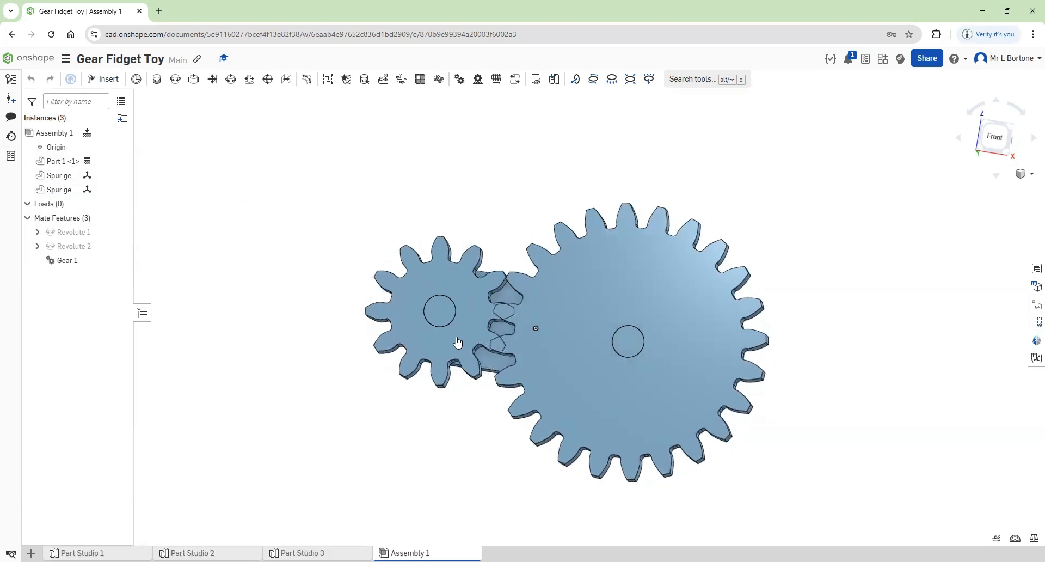
Step: Rotate the small gear's mate connector in Revolute 1 by 15 deg about Z and turn the gear to check the meshing
mouse_move(59, 235)
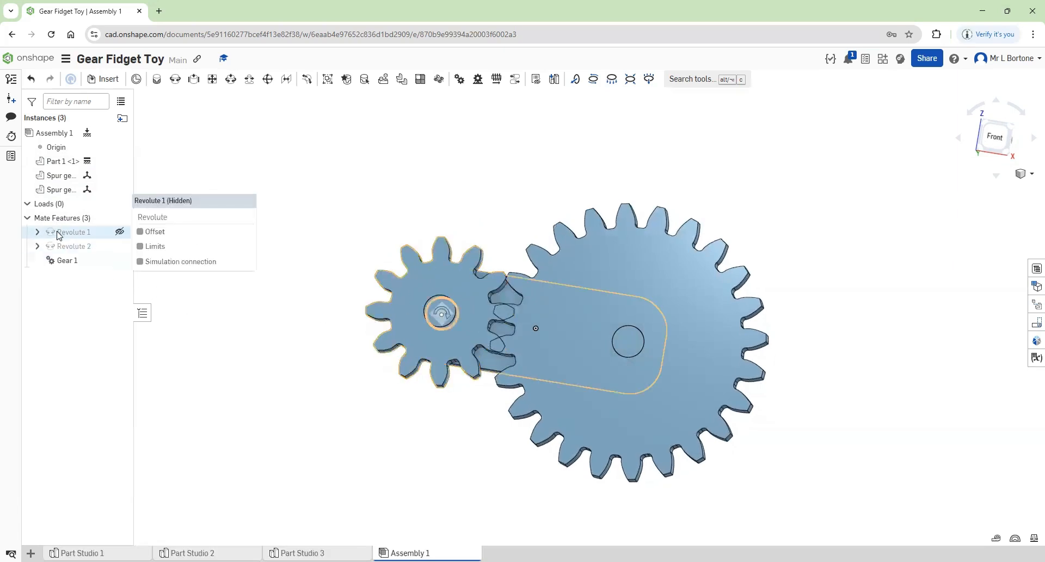
left_click(37, 232)
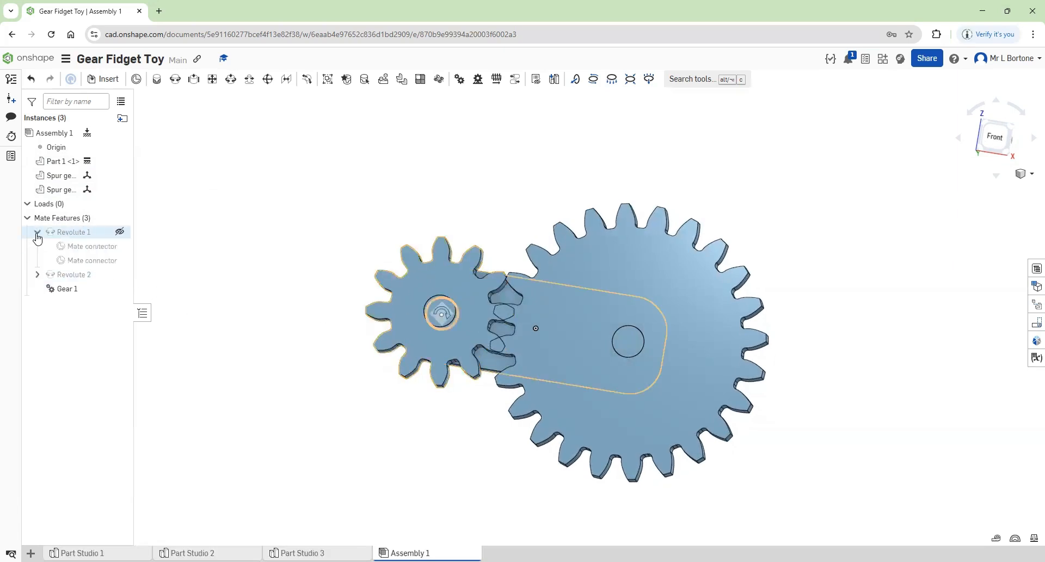
left_click(78, 248)
right_click(79, 249)
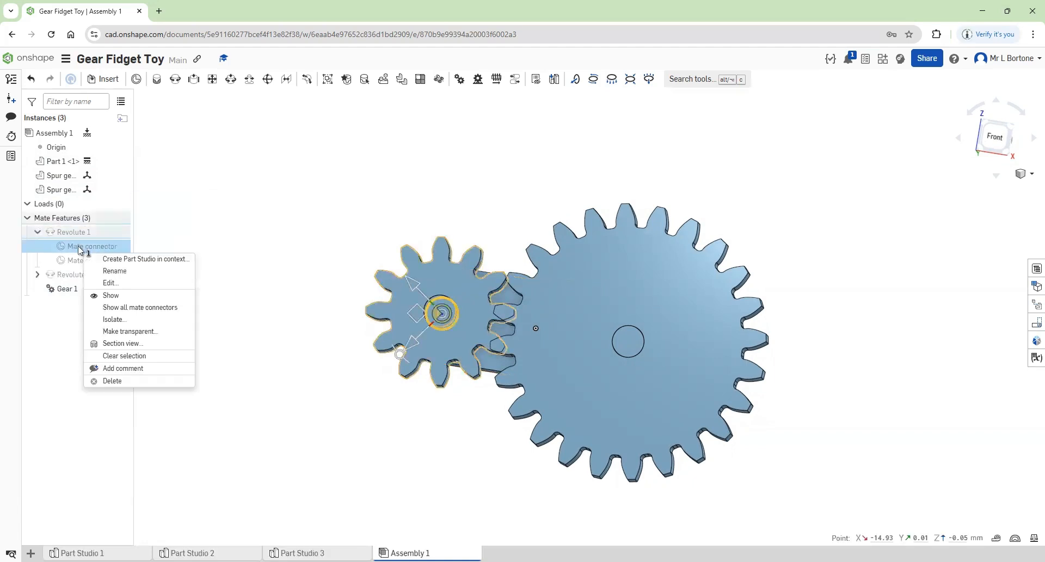
key("Escape")
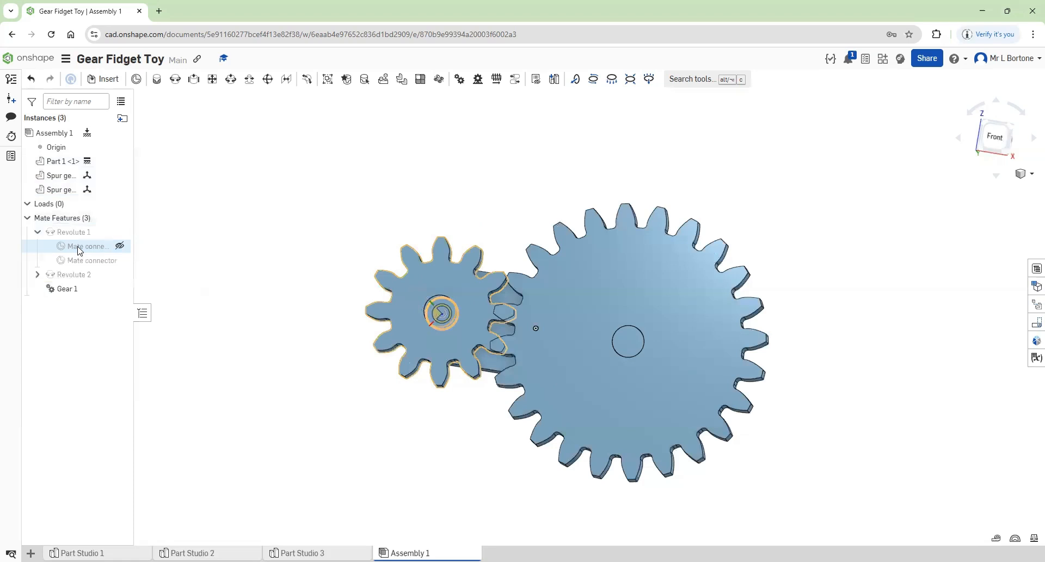
double_click(70, 247)
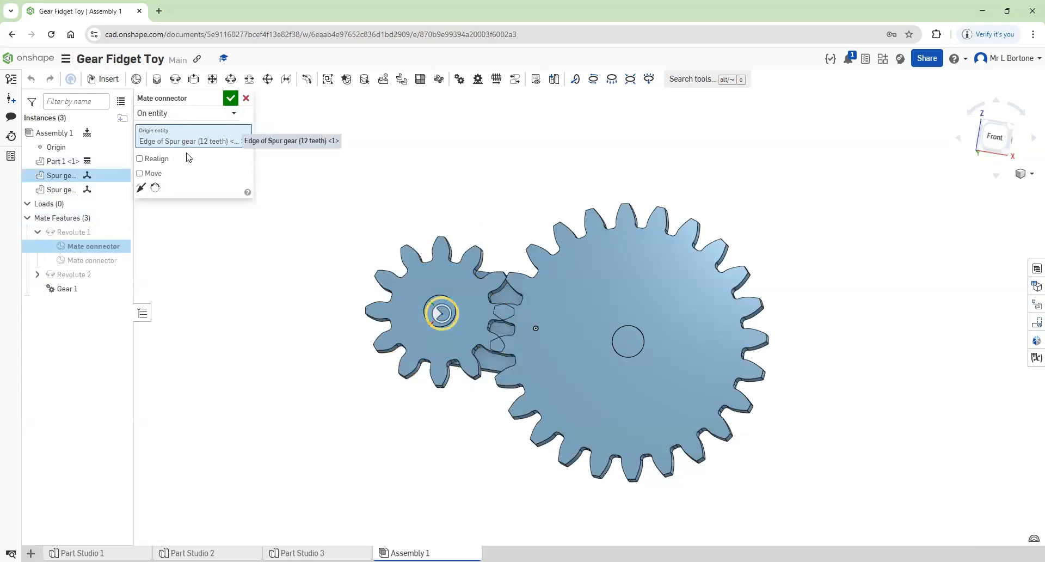
left_click(139, 174)
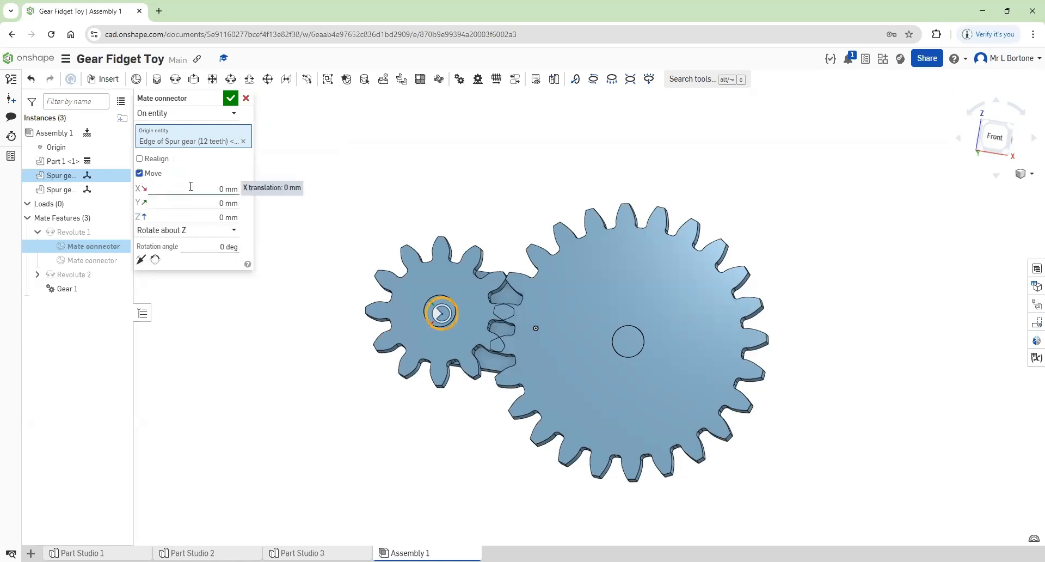
left_click(216, 245)
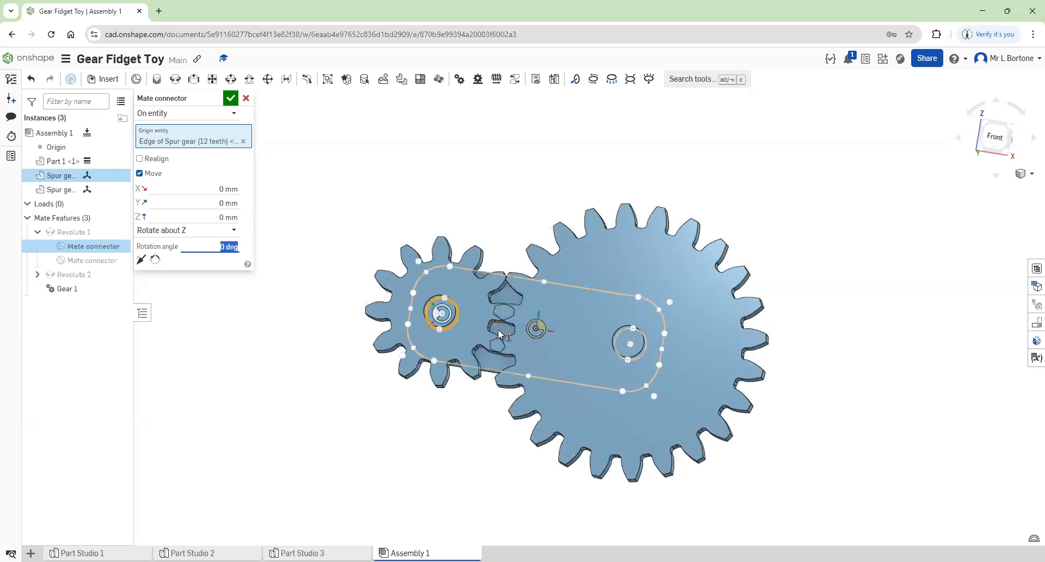
left_click(210, 251)
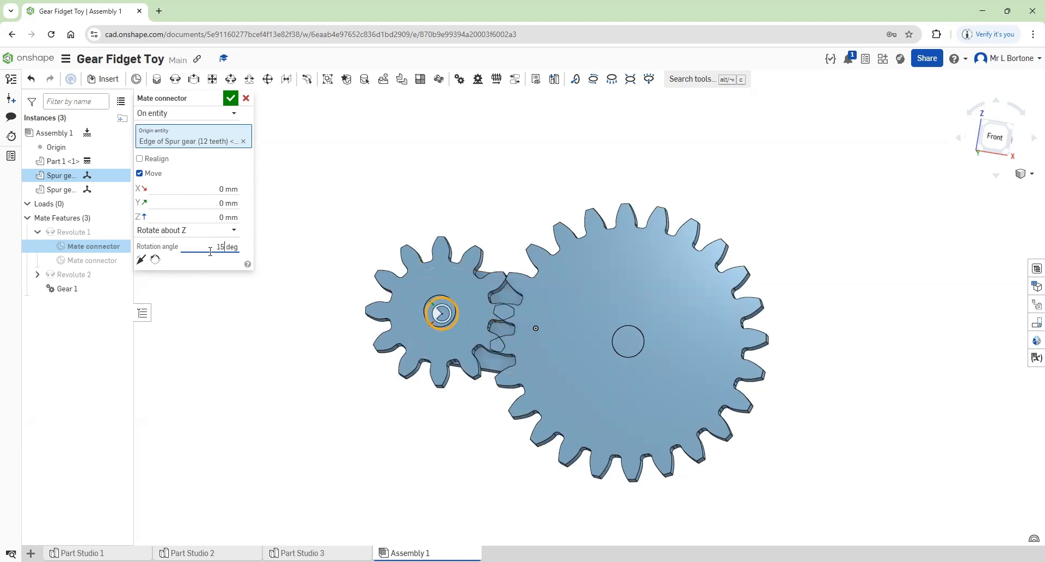
left_click(231, 99)
left_click_drag(486, 305, 439, 344)
left_click(1012, 133)
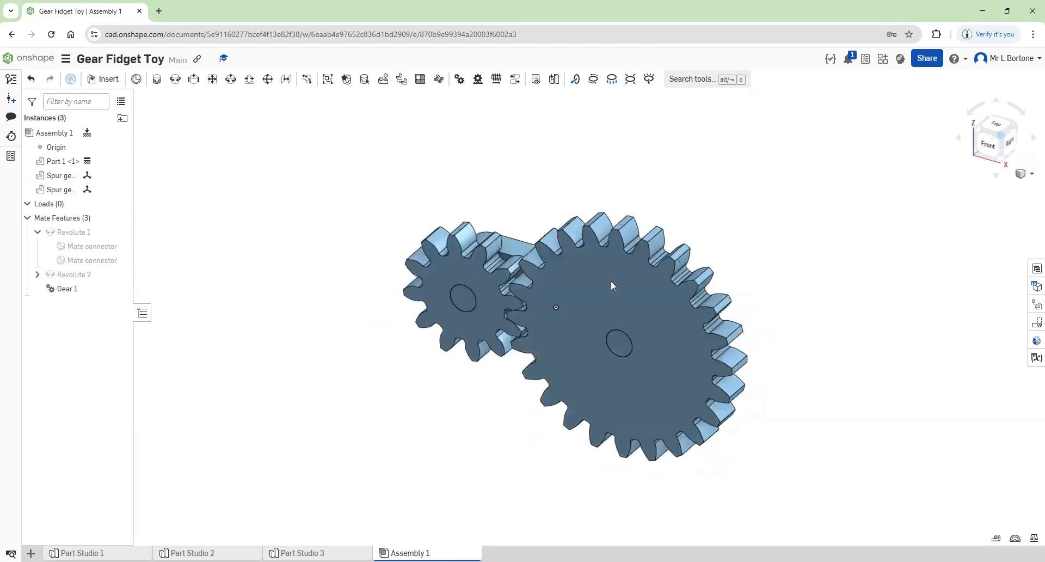
Step: Animate the Revolute 2 mate from 0 to 360 deg with Loop playback to watch the gears mesh, and stop the animation
mouse_move(80, 283)
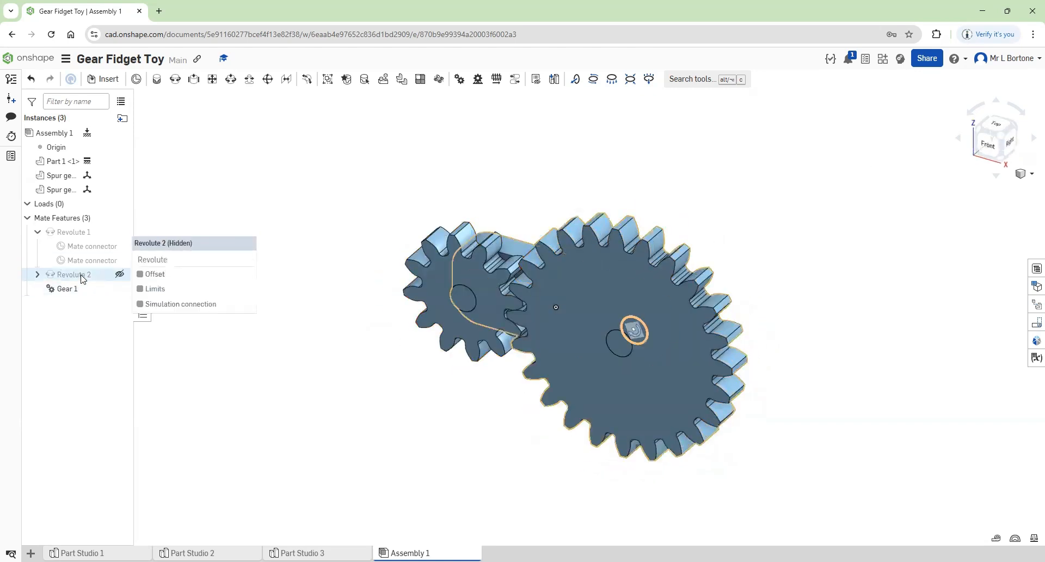
left_click(81, 277)
right_click(83, 277)
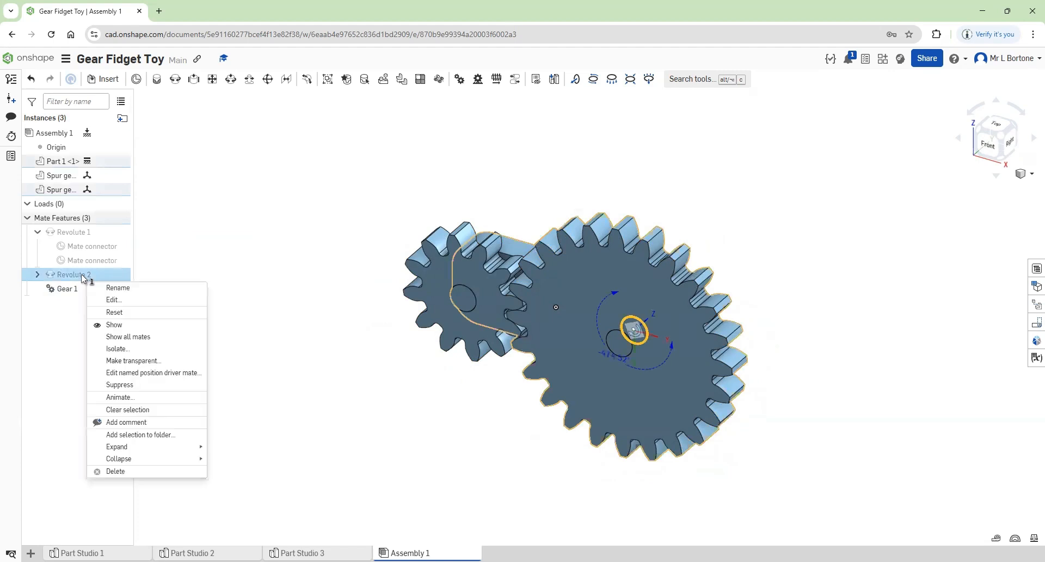
left_click(133, 400)
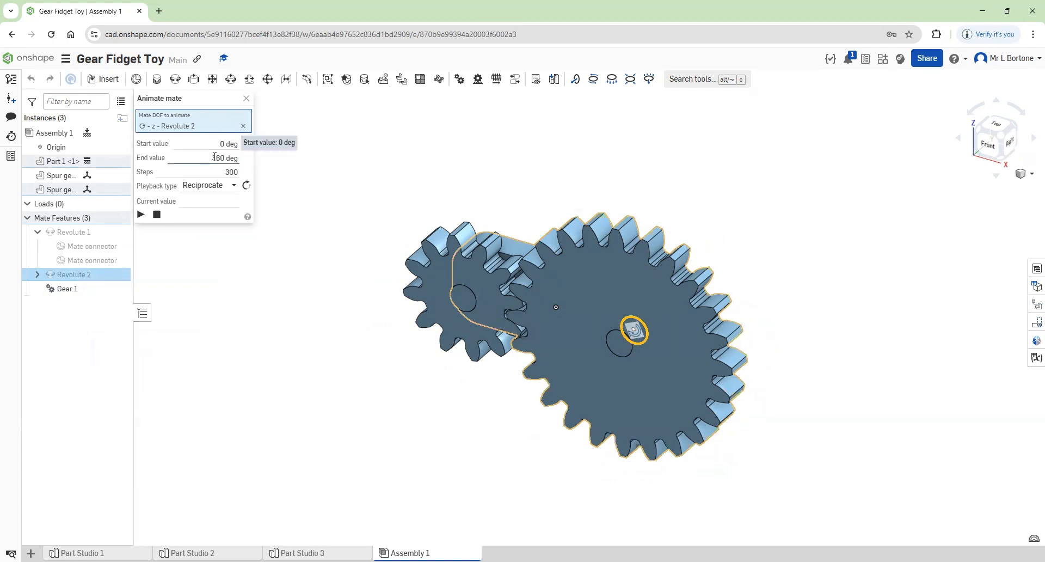
left_click(192, 189)
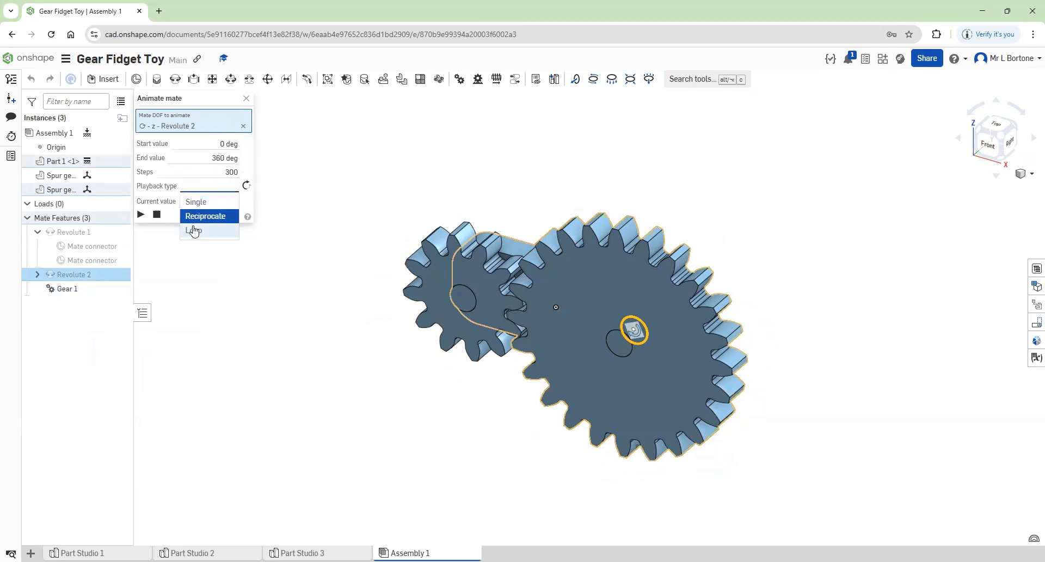
left_click(194, 231)
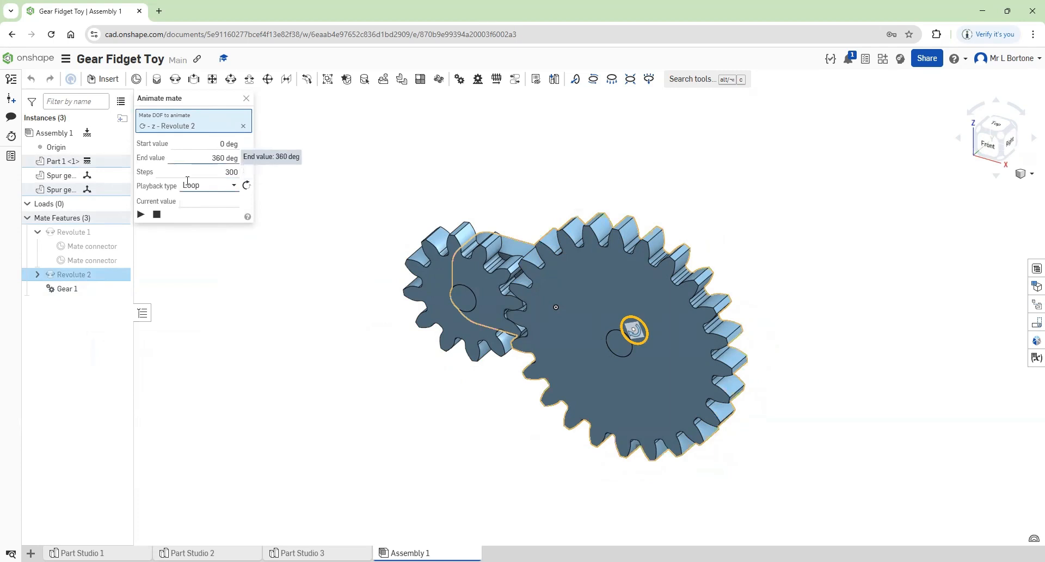
left_click(141, 215)
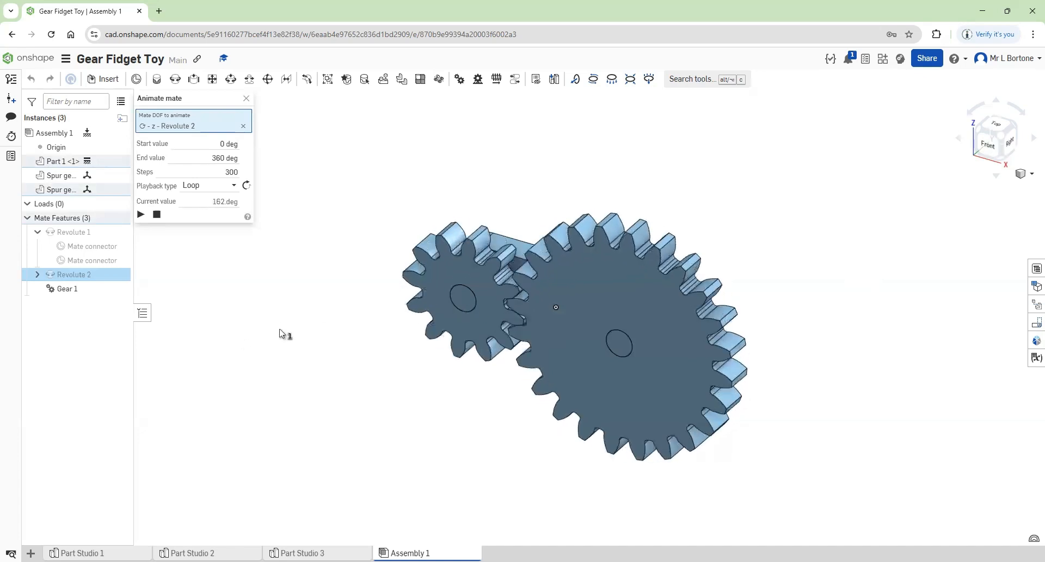
left_click(157, 215)
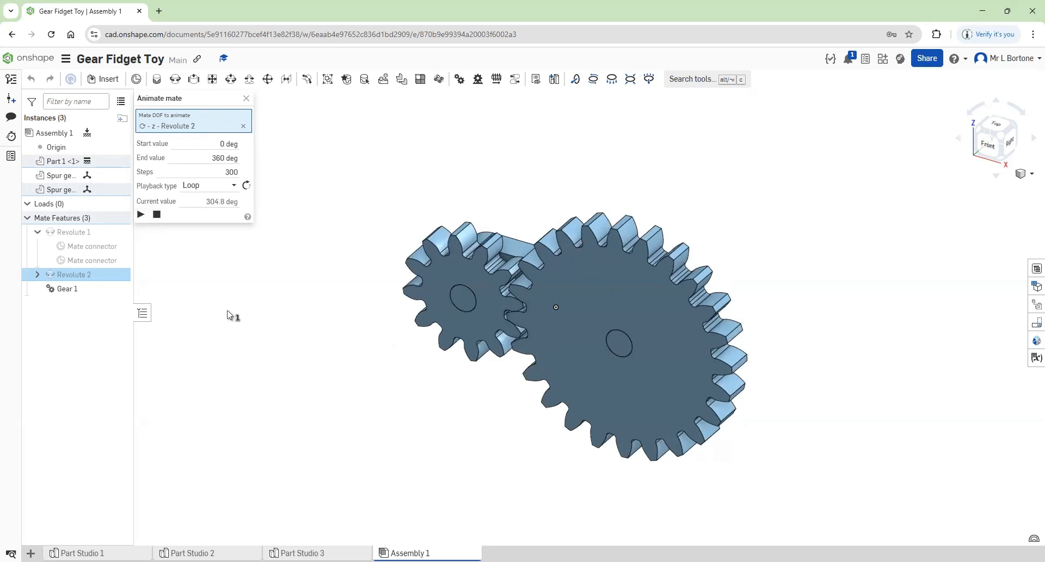
Step: Duplicate Part Studio 3, which holds the pegged plate
left_click(317, 552)
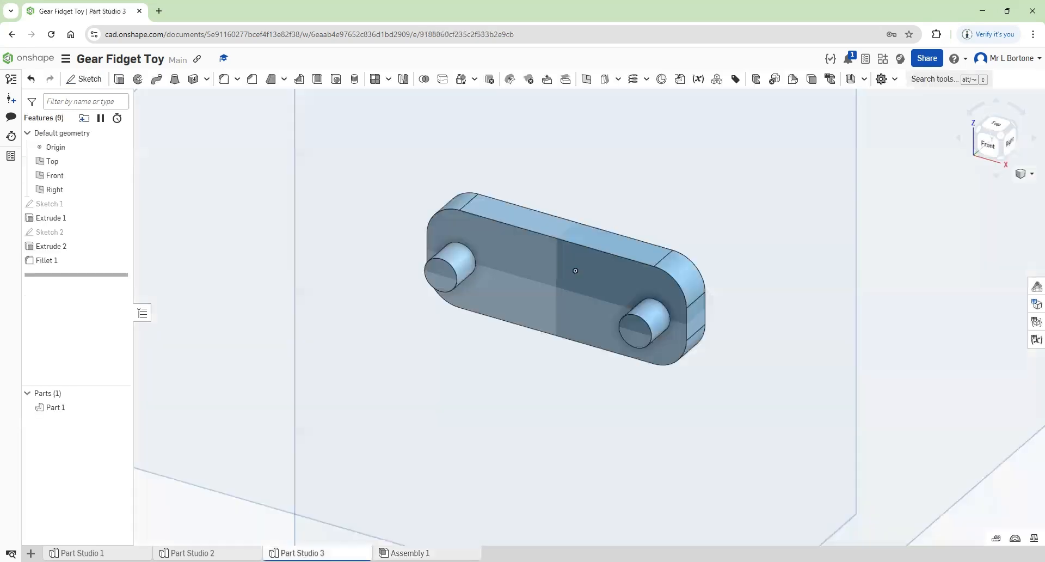
right_click(315, 552)
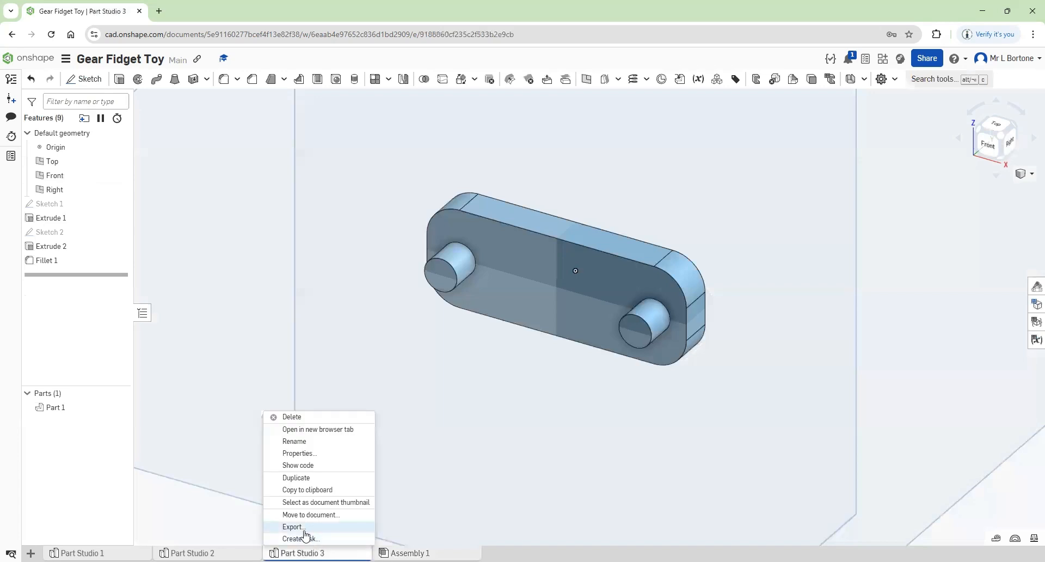
left_click(297, 478)
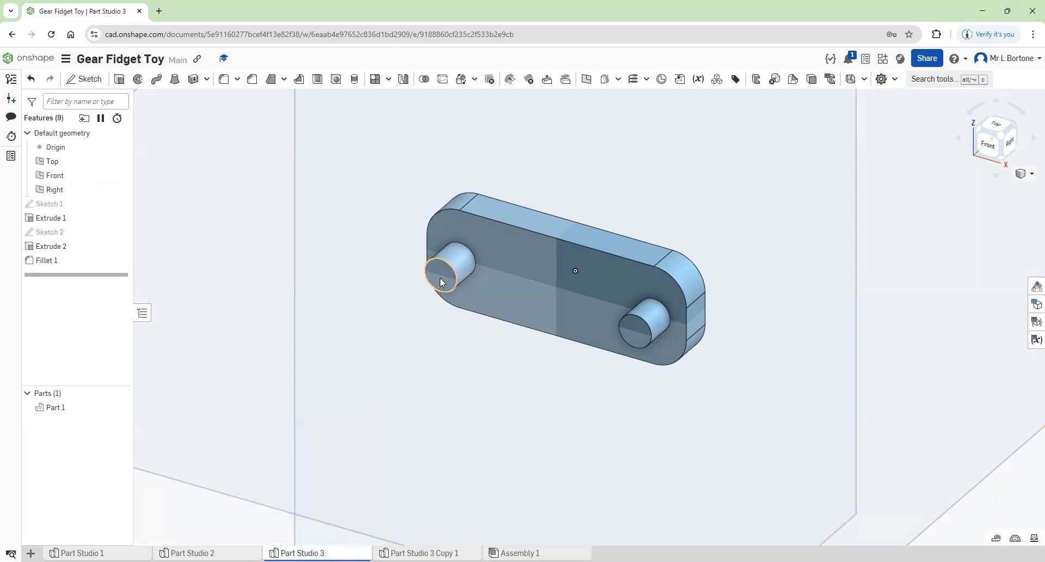
Step: In Part Studio 3, sketch a 3 mm diameter circle centred on each peg, using a peg's end face as the sketch plane
left_click(983, 146)
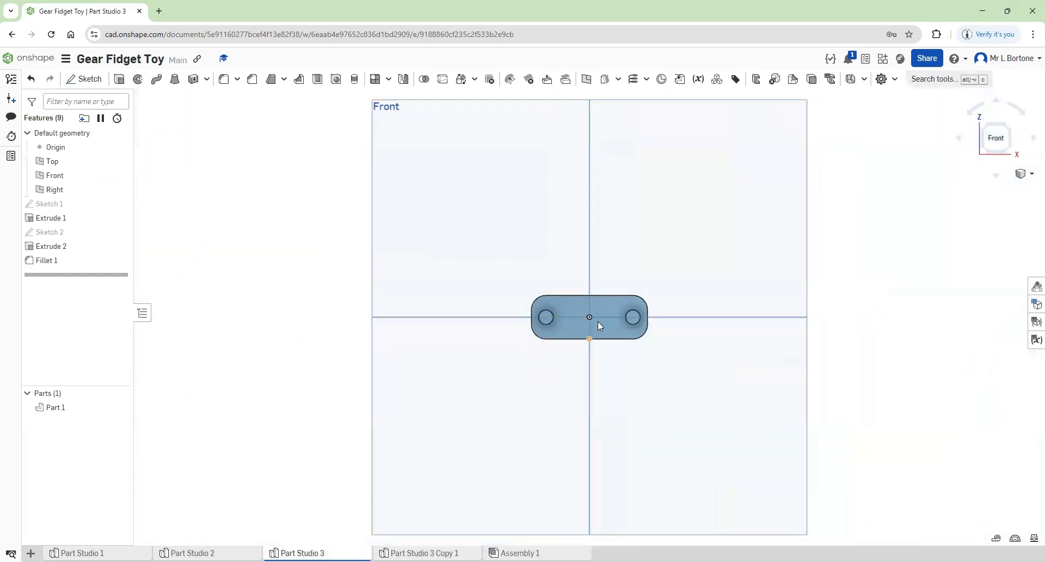
scroll(597, 316, "up", 5)
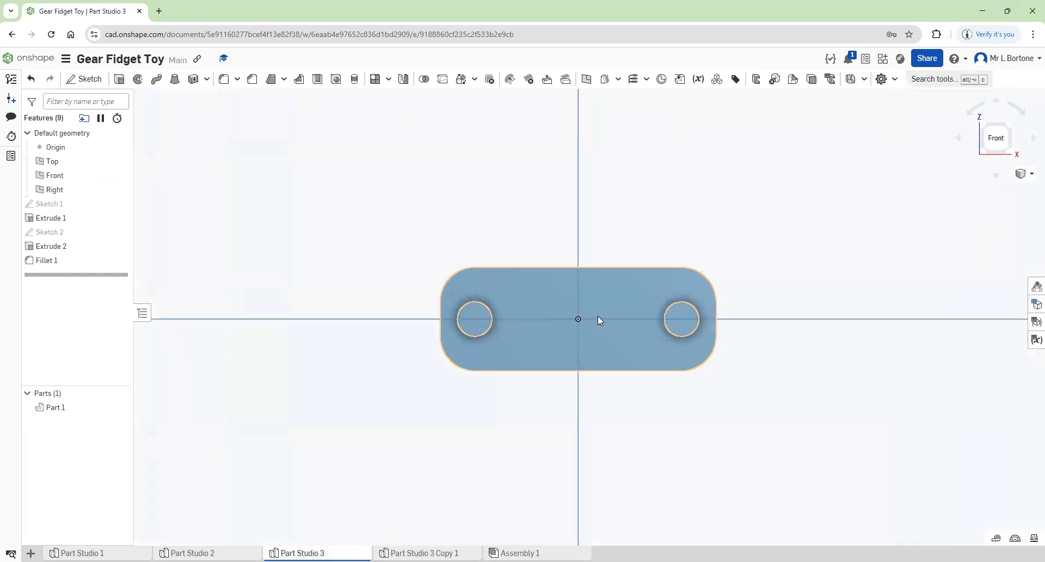
left_click(89, 83)
left_click(393, 318)
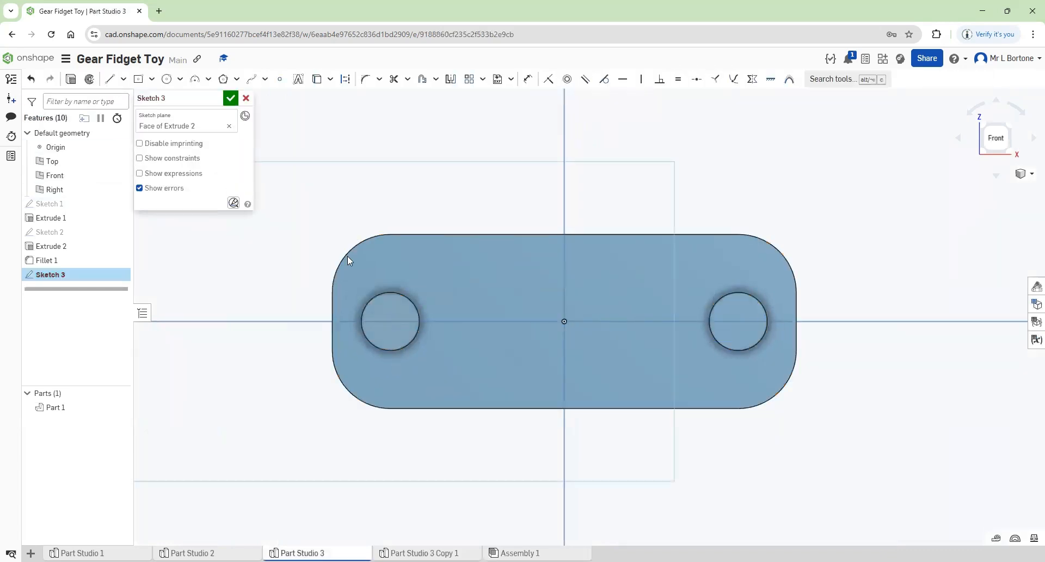
left_click(166, 80)
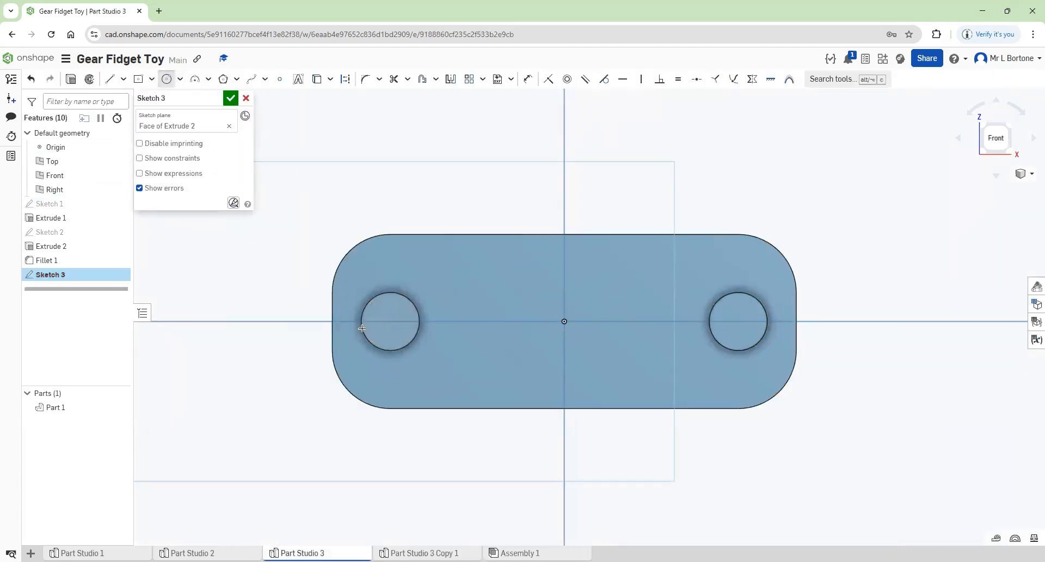
left_click(388, 322)
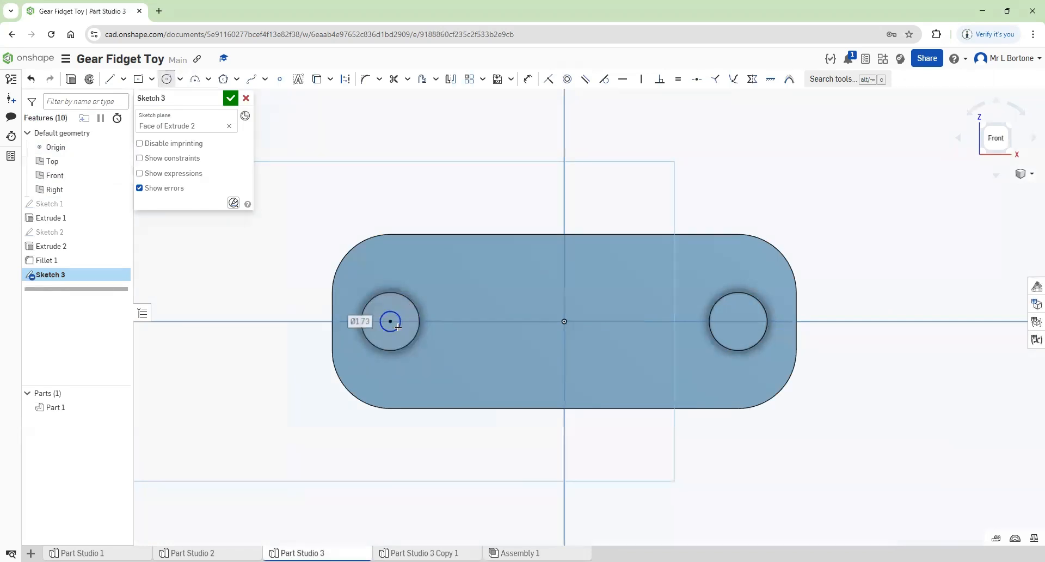
type("3")
key("Return")
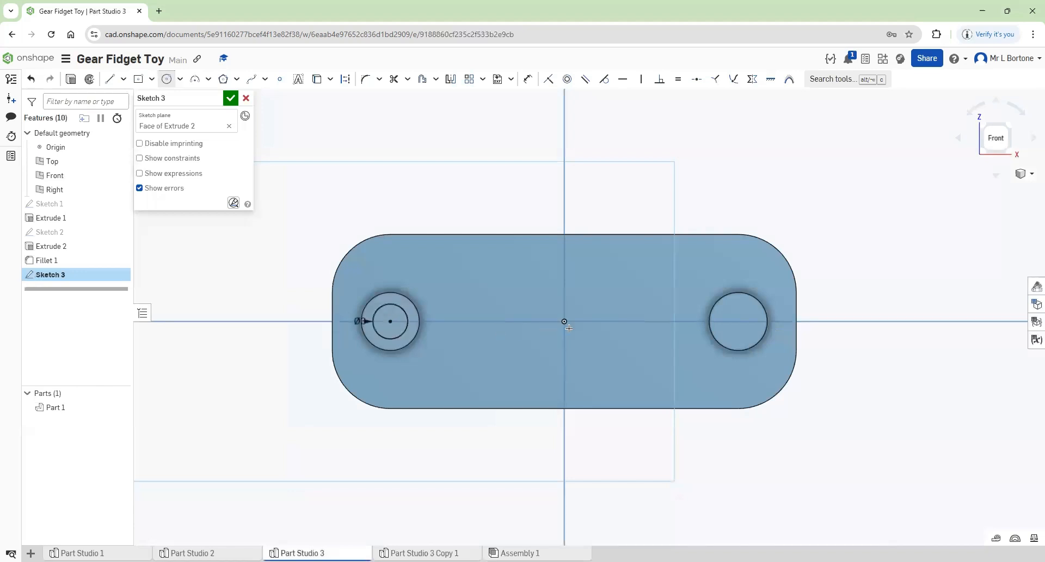
left_click(737, 321)
type("3")
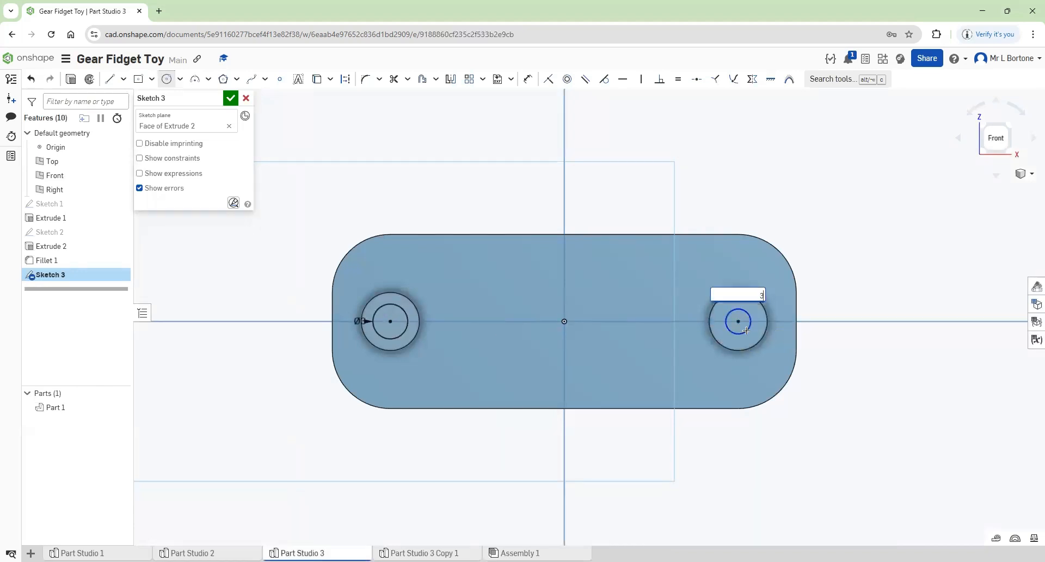
key("Return")
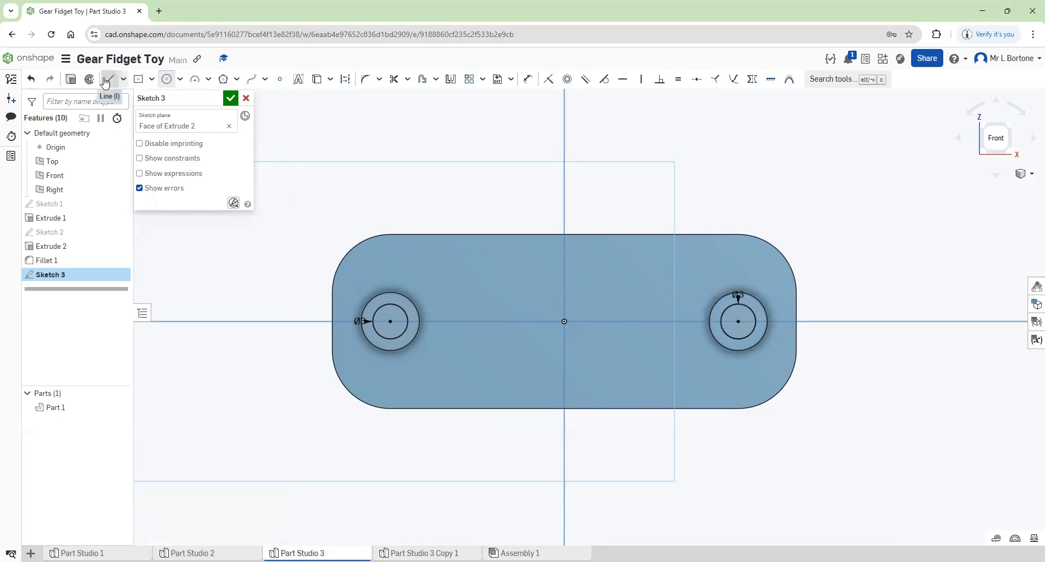
Step: Cut the two sketched circles 5 mm deep into the pegs with a Remove extrude
key("shift+e")
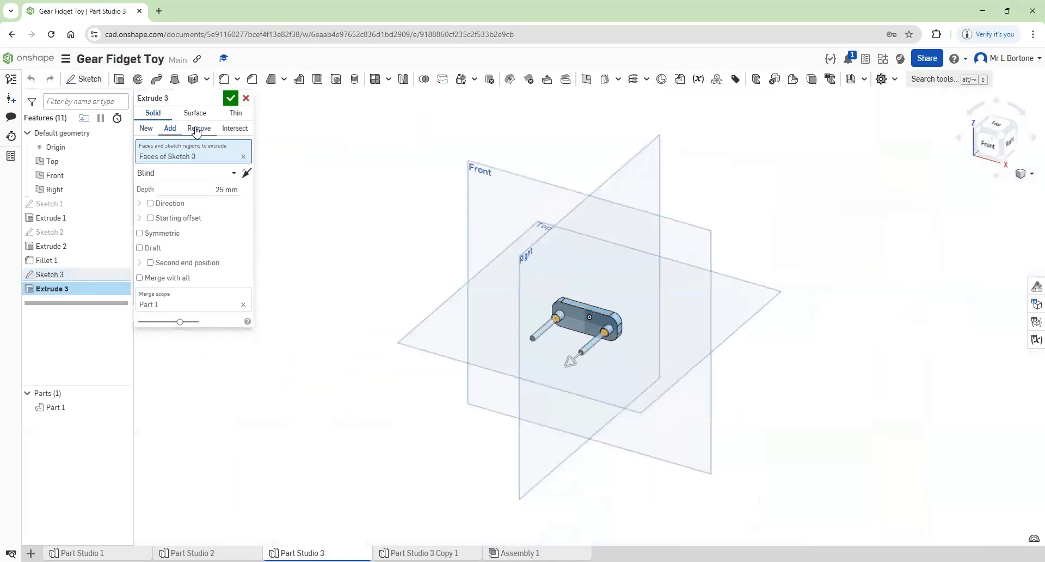
left_click(197, 129)
left_click(212, 187)
type("5")
key("Return")
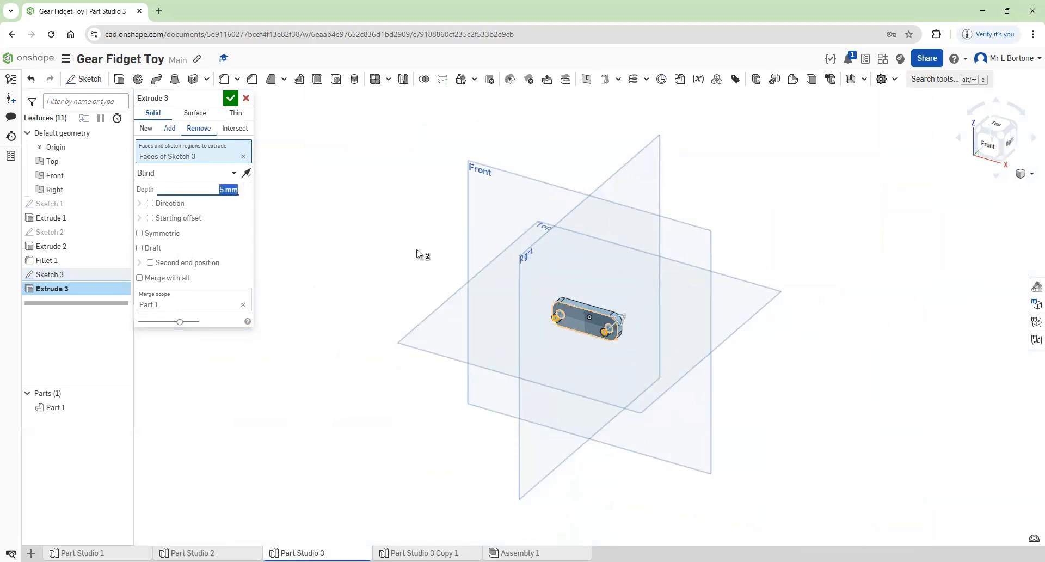
key("Return")
scroll(583, 330, "up", 3)
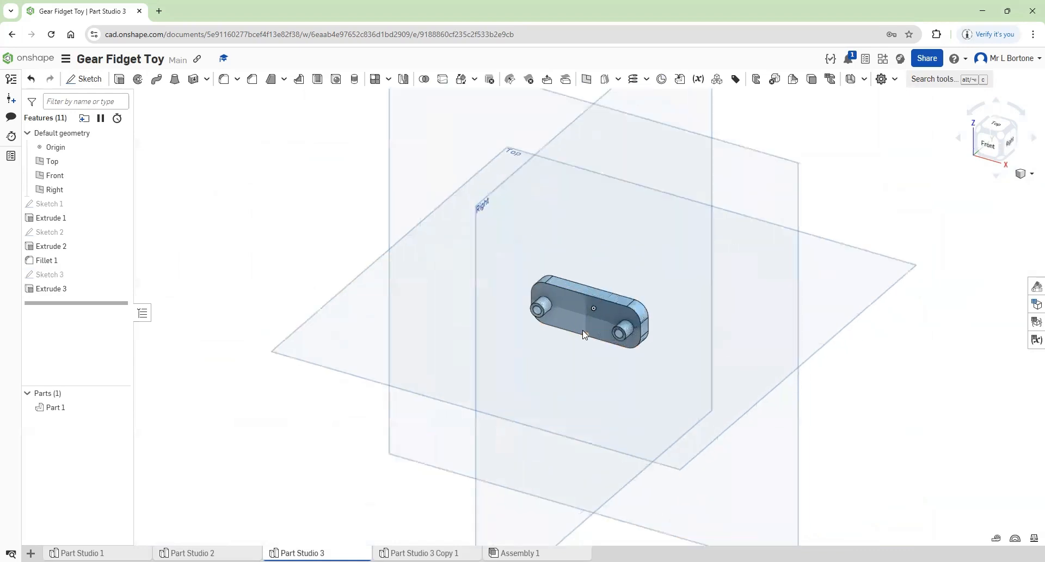
scroll(582, 334, "up", 2)
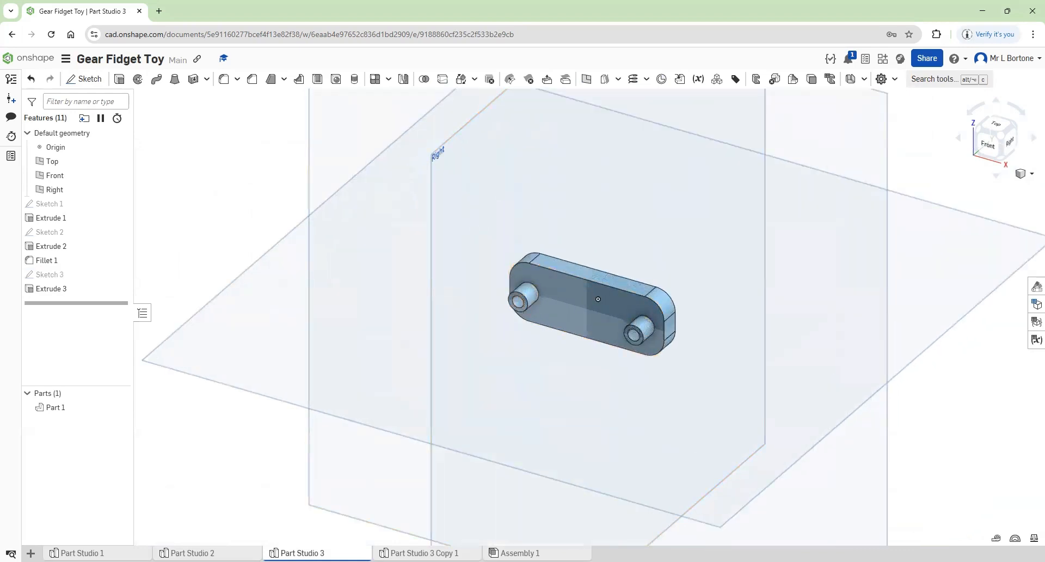
Step: In Part Studio 3 Copy 1, edit Sketch 2 to set both peg circle diameters to 3 mm
left_click(422, 552)
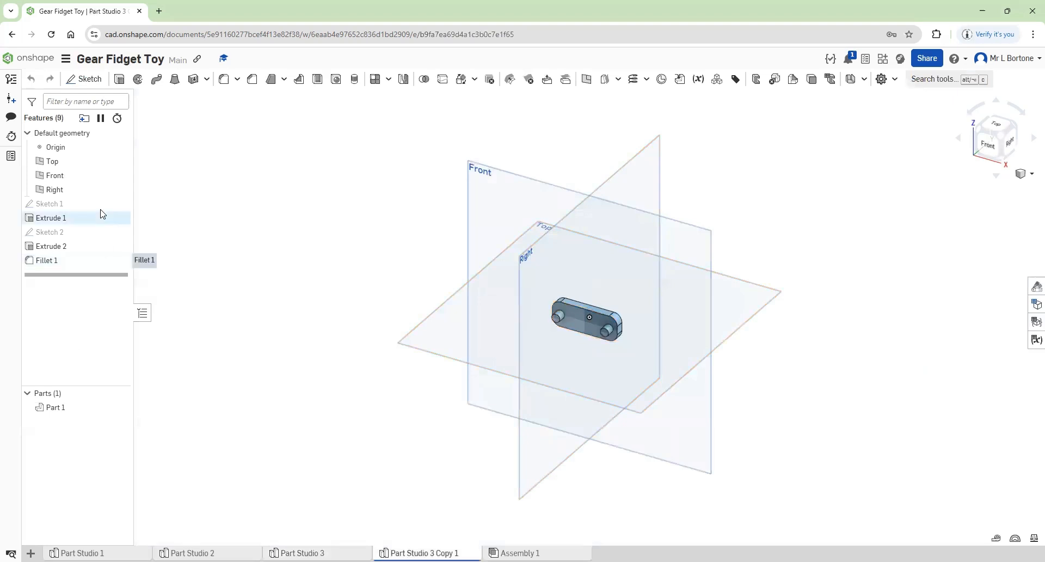
left_click(47, 260)
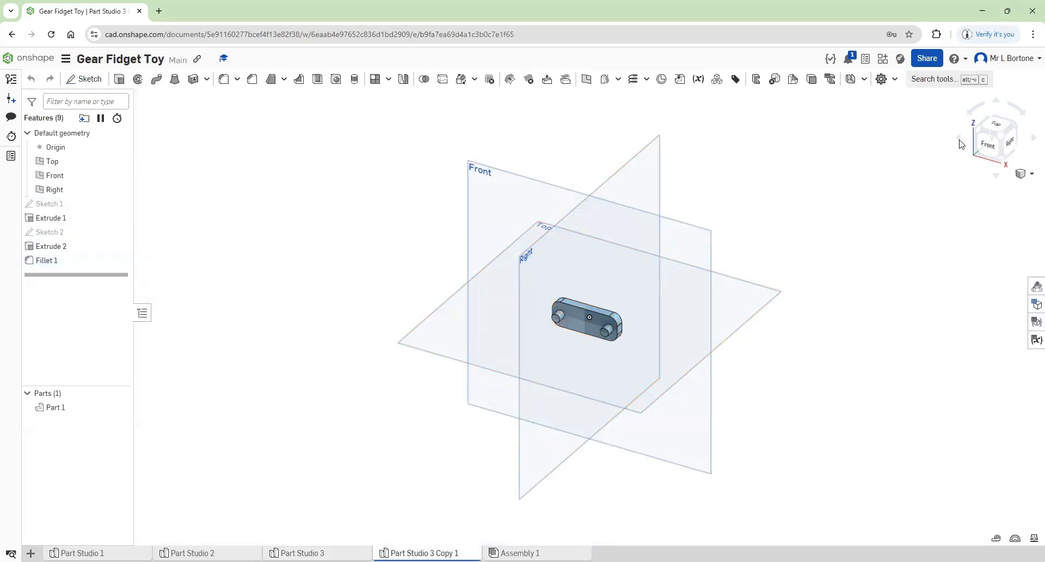
left_click(987, 144)
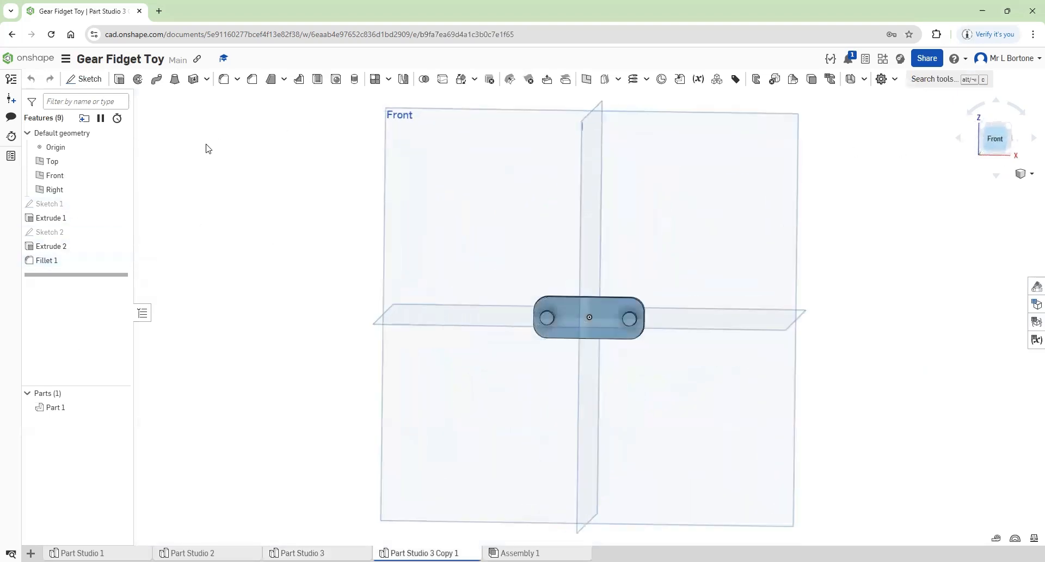
double_click(40, 235)
scroll(571, 324, "up", 6)
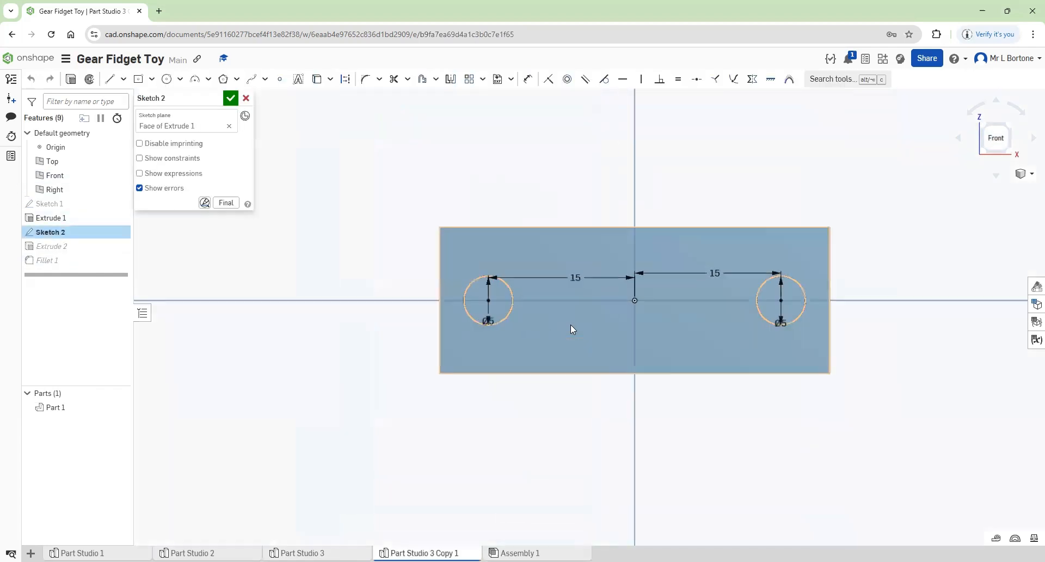
double_click(454, 318)
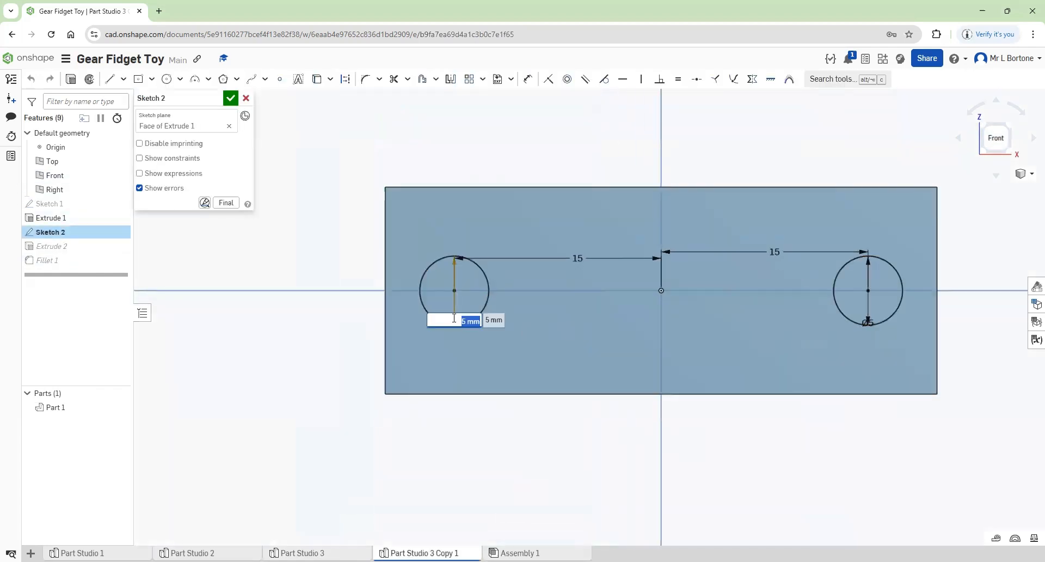
type("3")
key("Return")
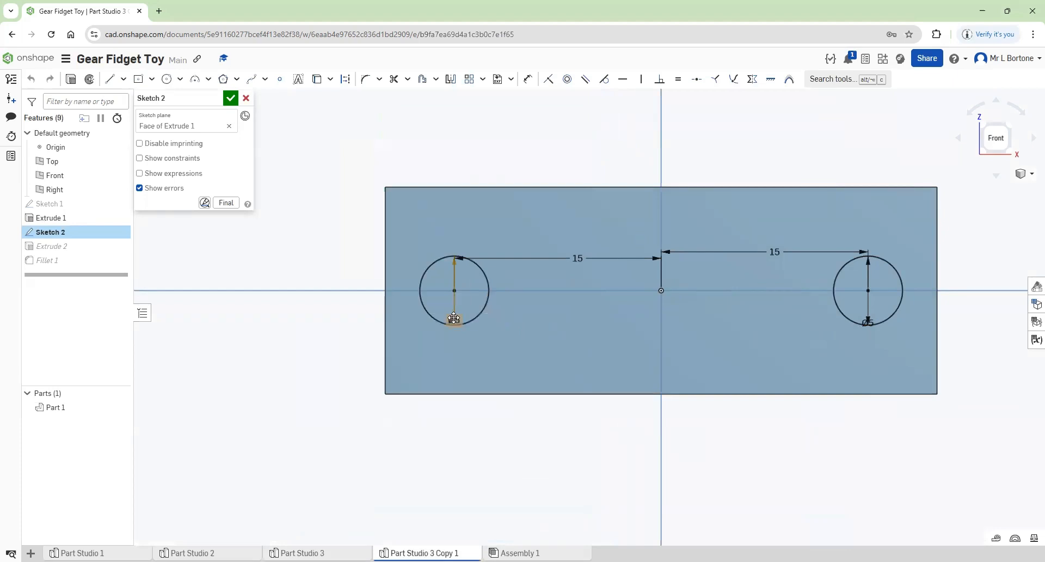
double_click(869, 324)
type("3")
key("Return")
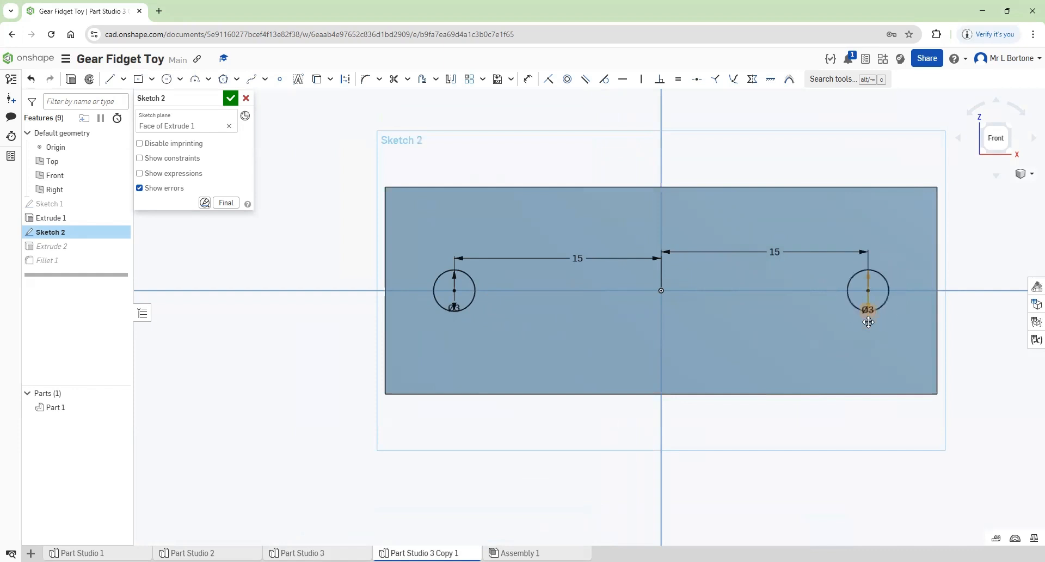
left_click(231, 101)
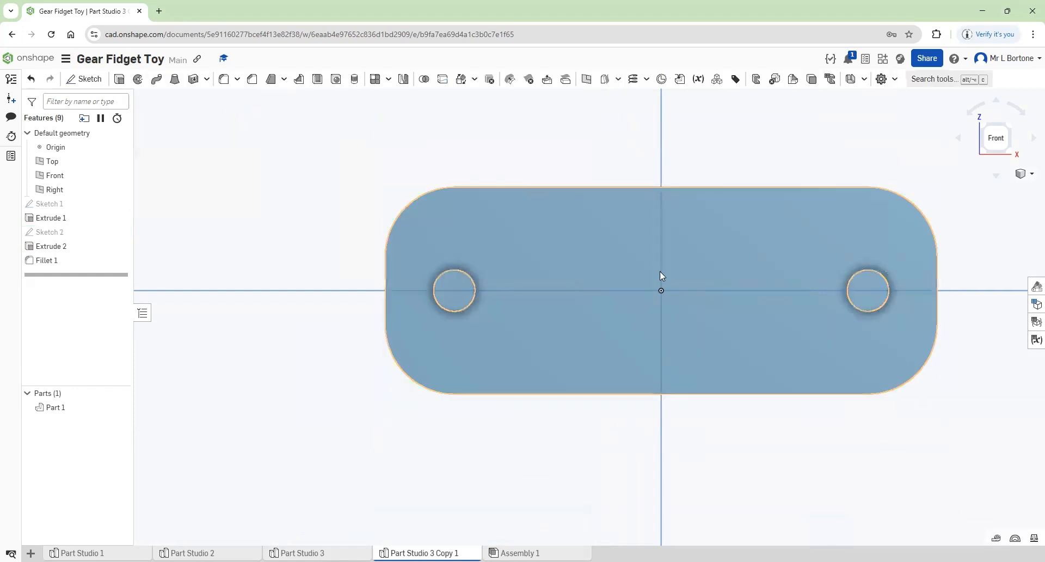
left_click(1008, 130)
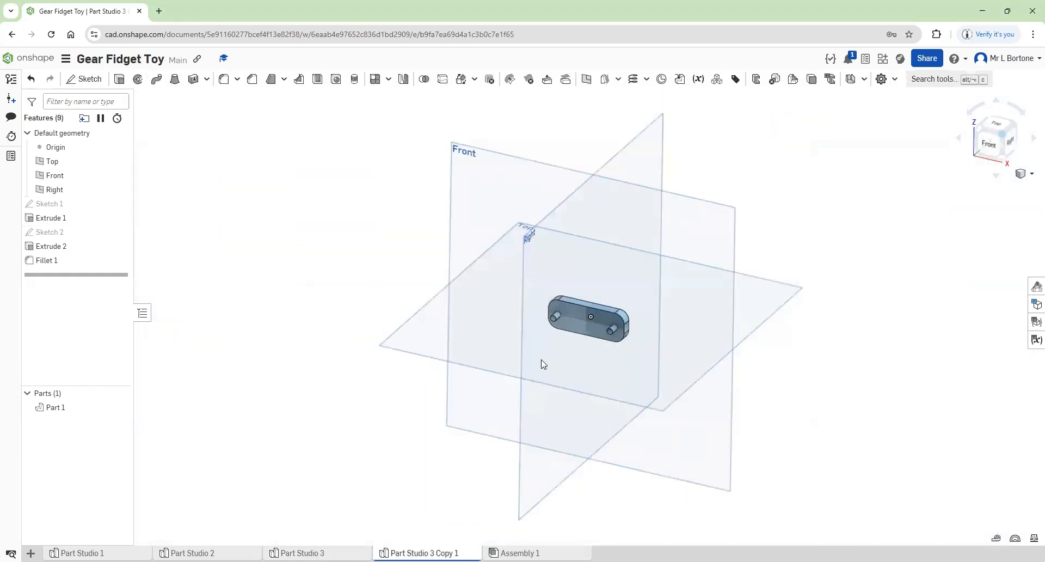
scroll(583, 340, "up", 6)
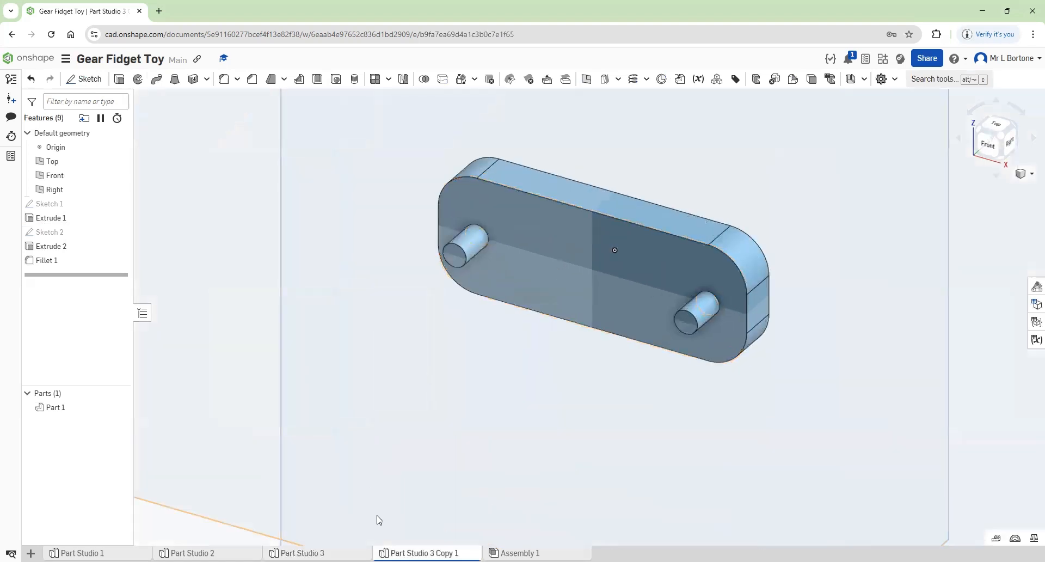
Step: Insert one instance of the pegged plate from Part Studio 3 Copy 1 into Assembly 1, placed above the gears
left_click(517, 552)
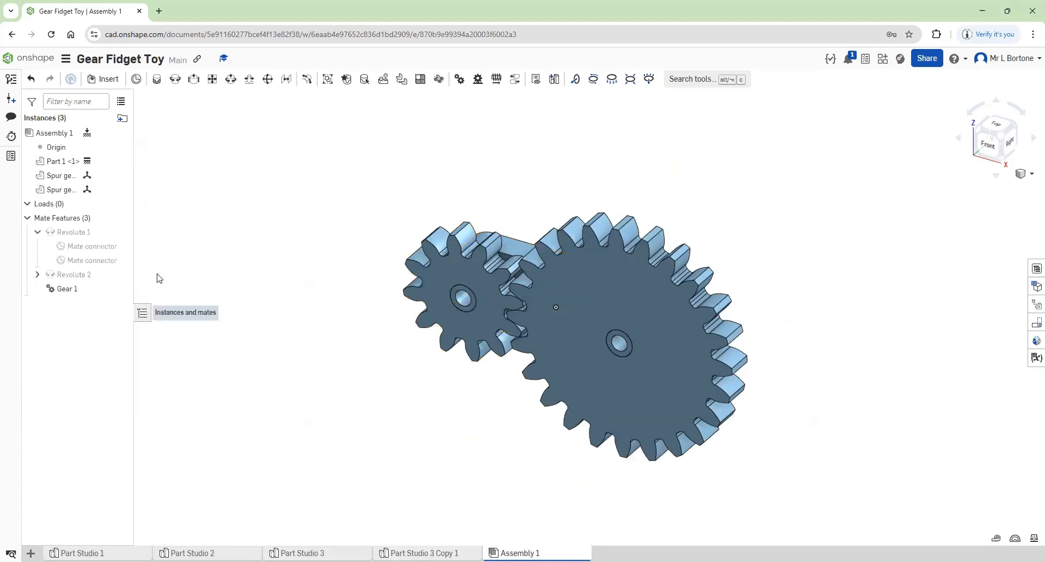
left_click(108, 81)
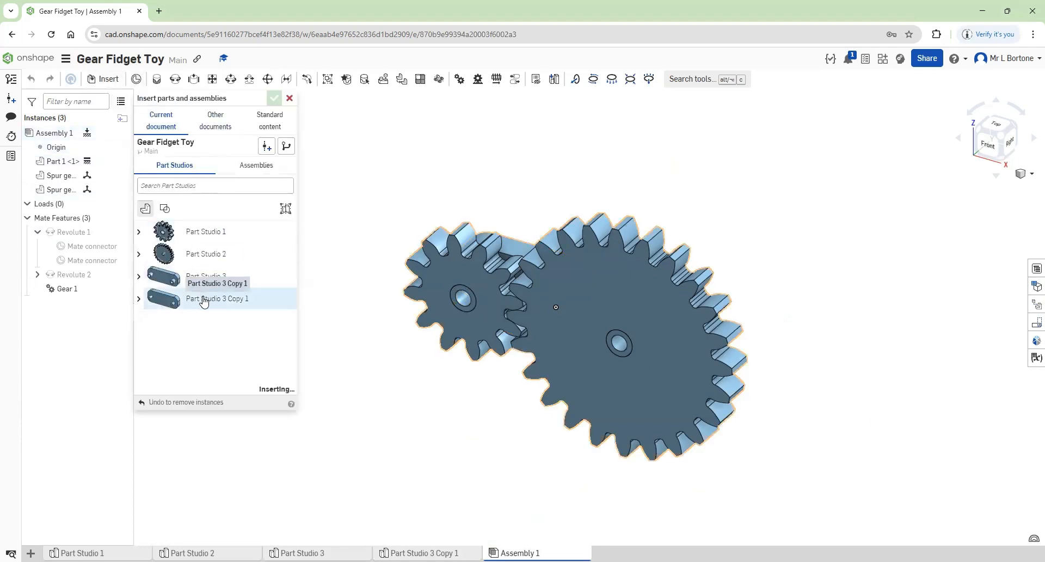
left_click(437, 151)
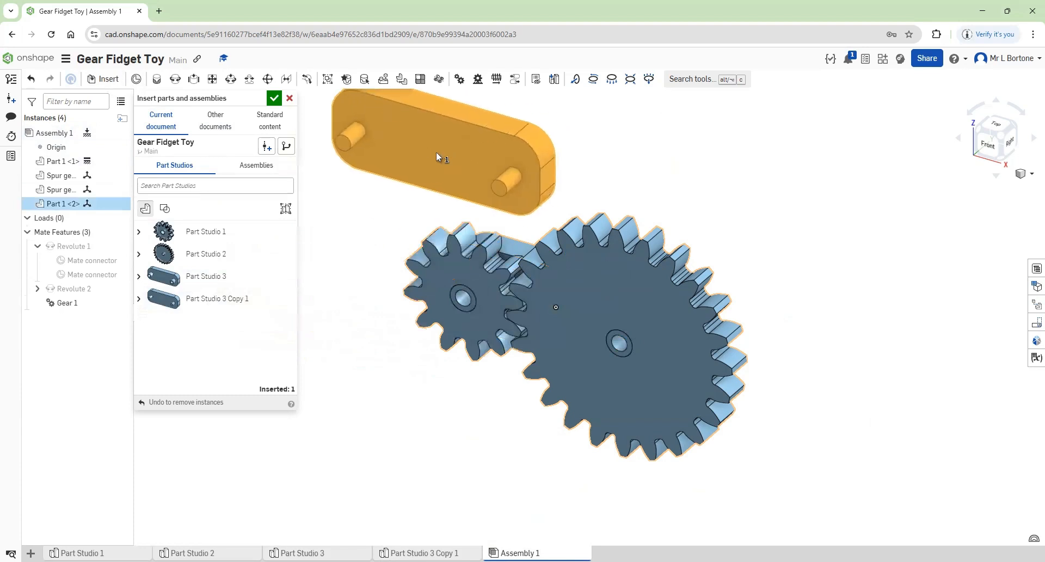
left_click(274, 99)
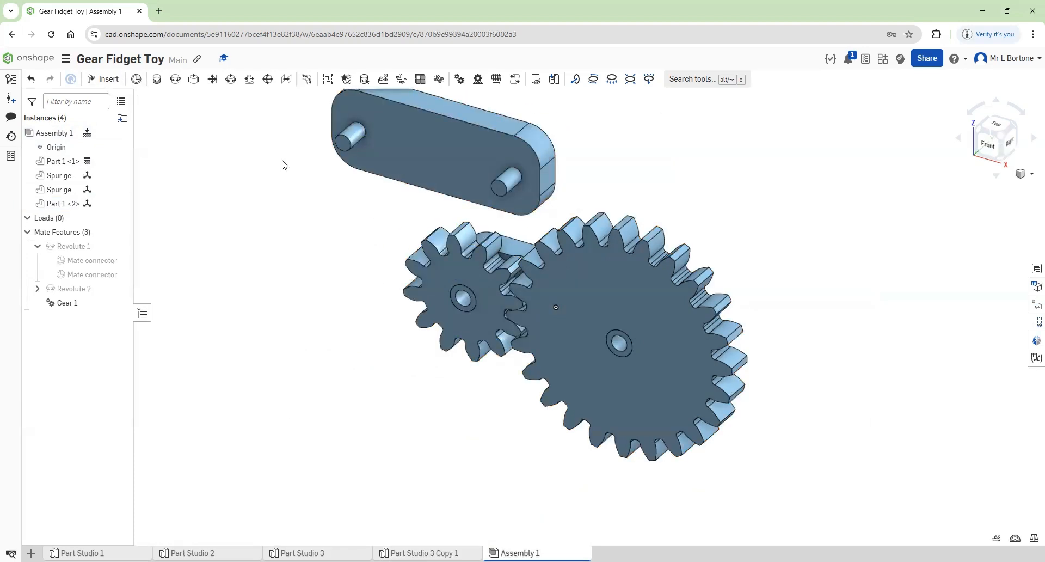
Step: Add a Fastened mate between a cover plate peg's end and the hole bottom in the base plate's hollow peg at the small gear, flipping its direction
left_click(157, 81)
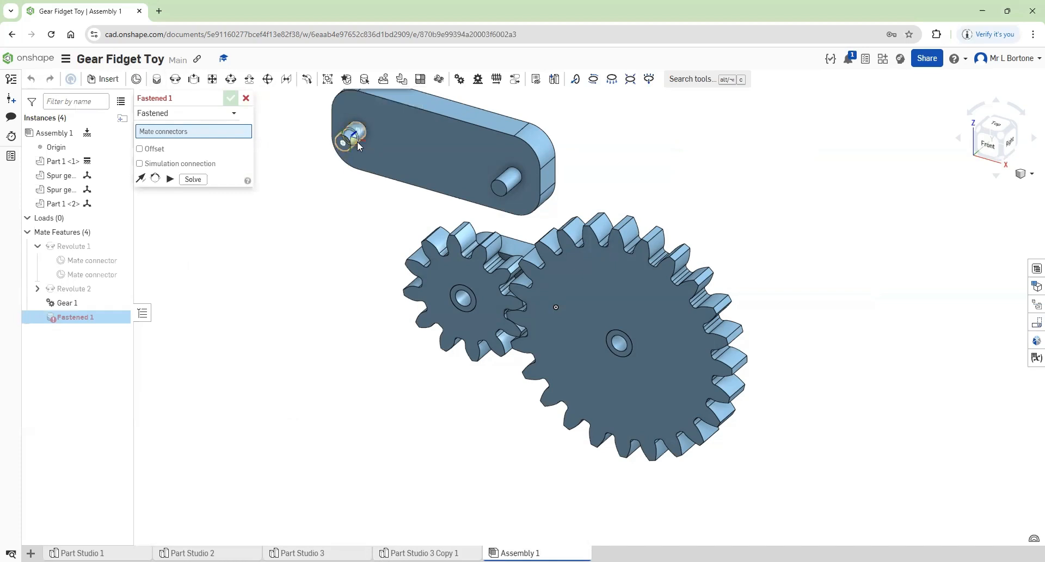
scroll(342, 146, "up", 3)
left_click(341, 134)
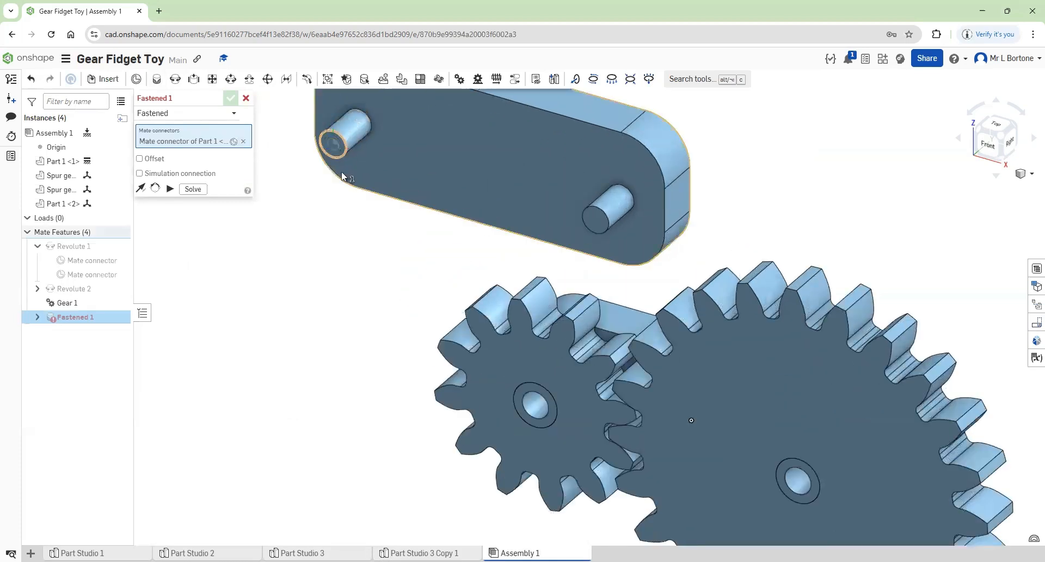
right_click_drag(331, 294, 351, 275)
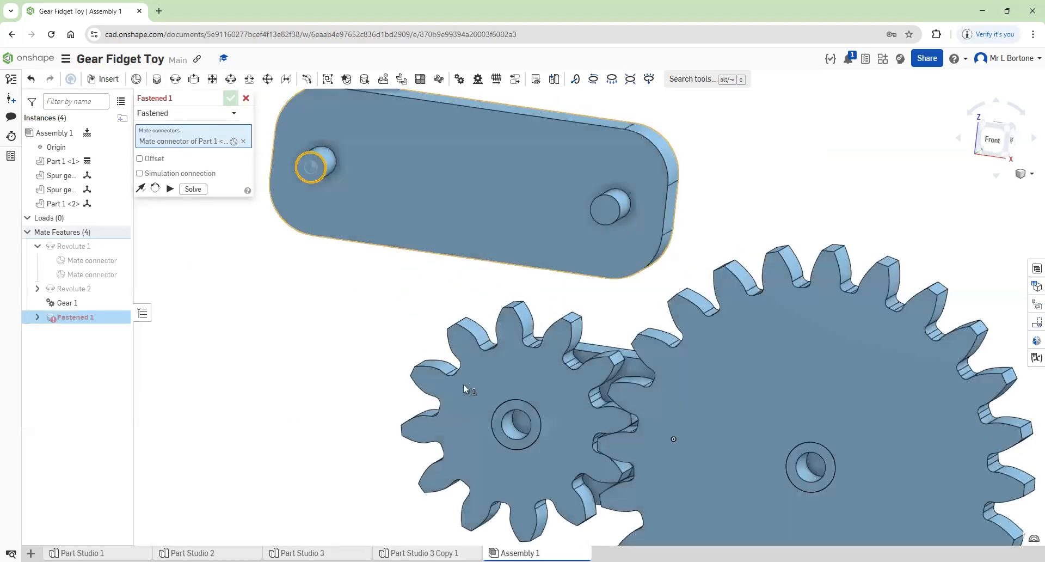
scroll(524, 426, "up", 5)
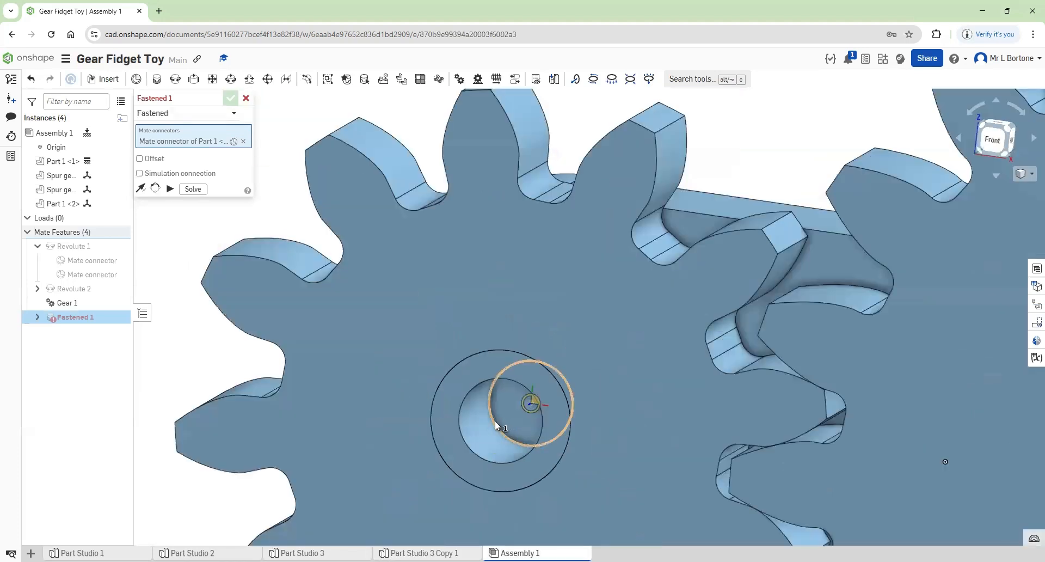
left_click(495, 420)
scroll(494, 420, "down", 5)
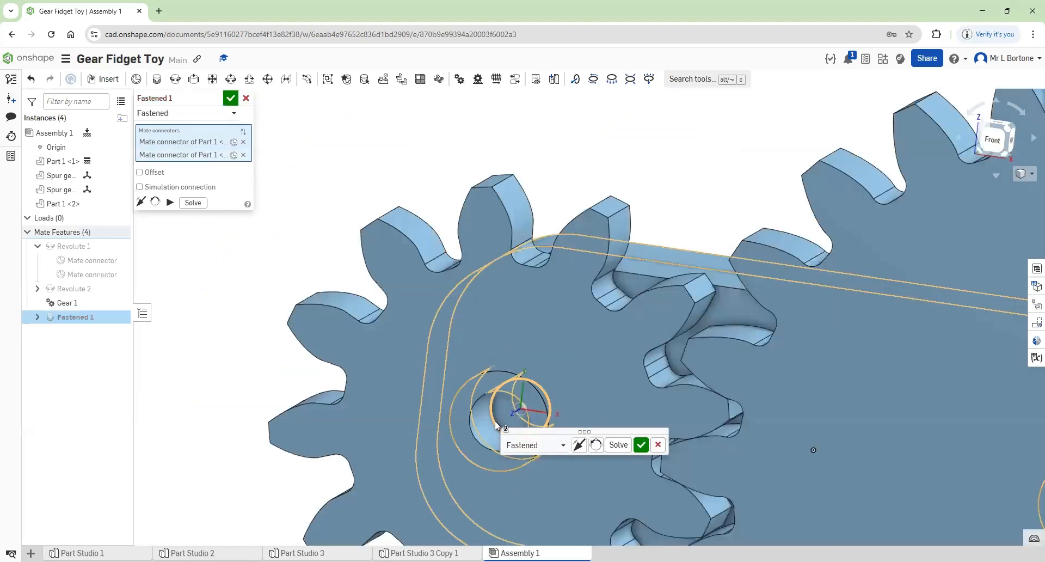
right_click_drag(575, 227, 566, 262)
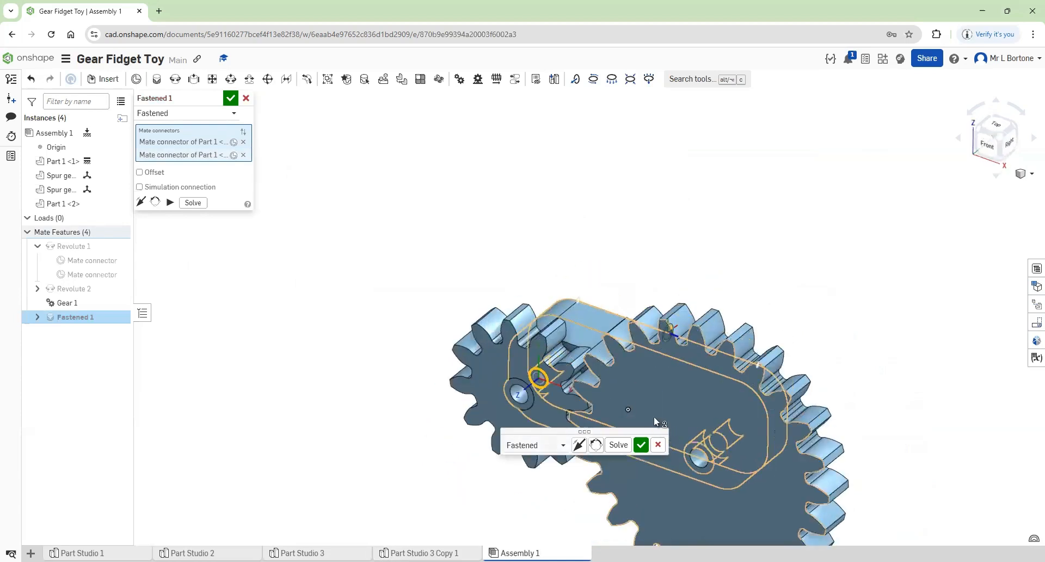
left_click(580, 446)
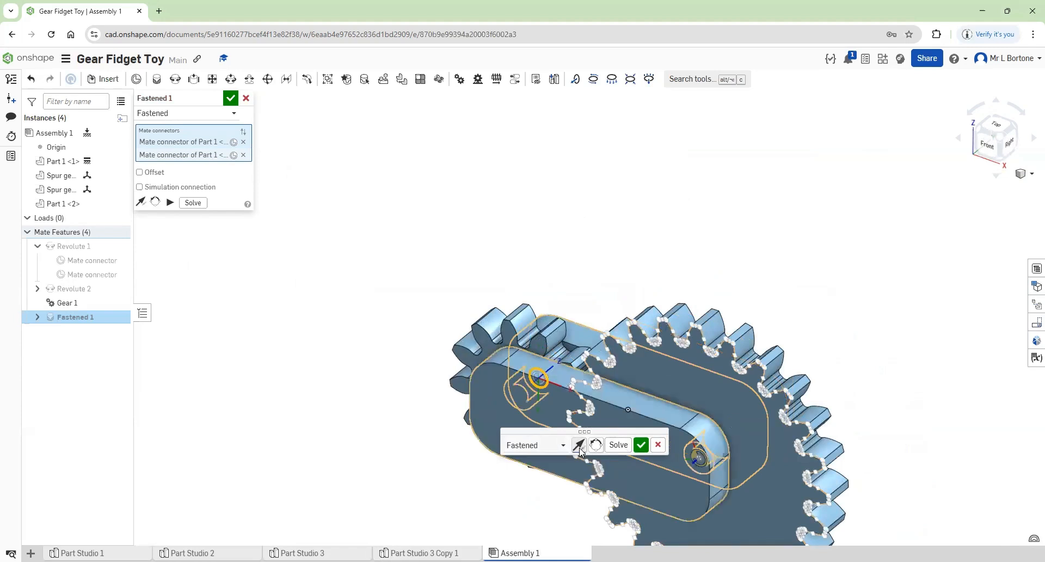
left_click(641, 446)
right_click_drag(397, 389, 414, 349)
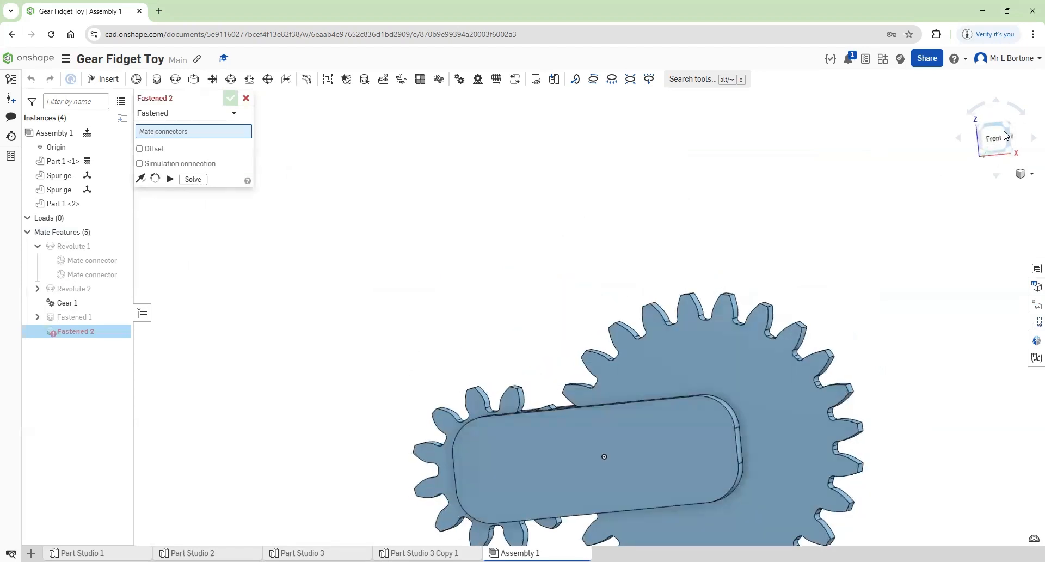
left_click(1007, 127)
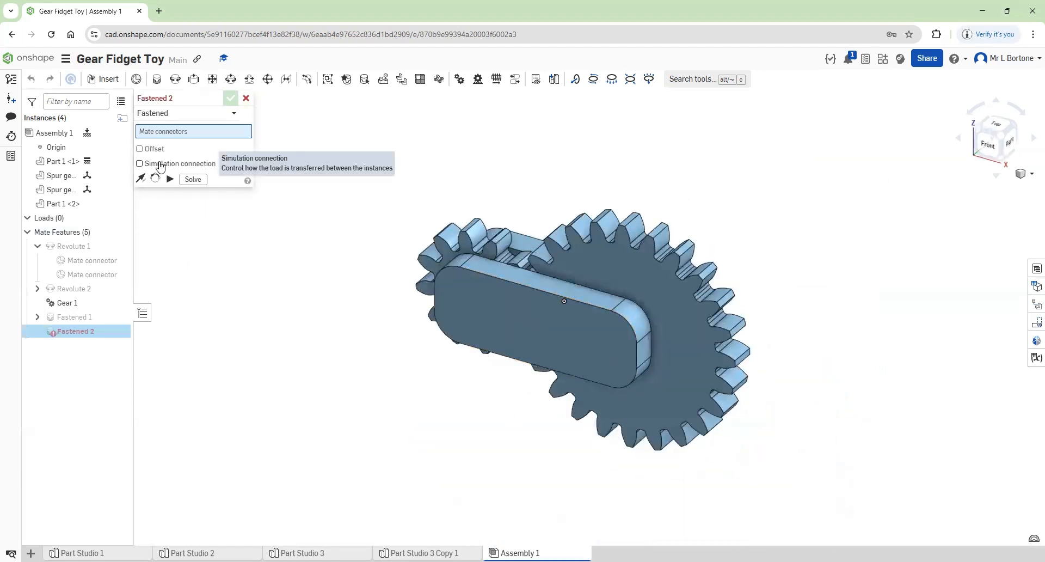
left_click(246, 98)
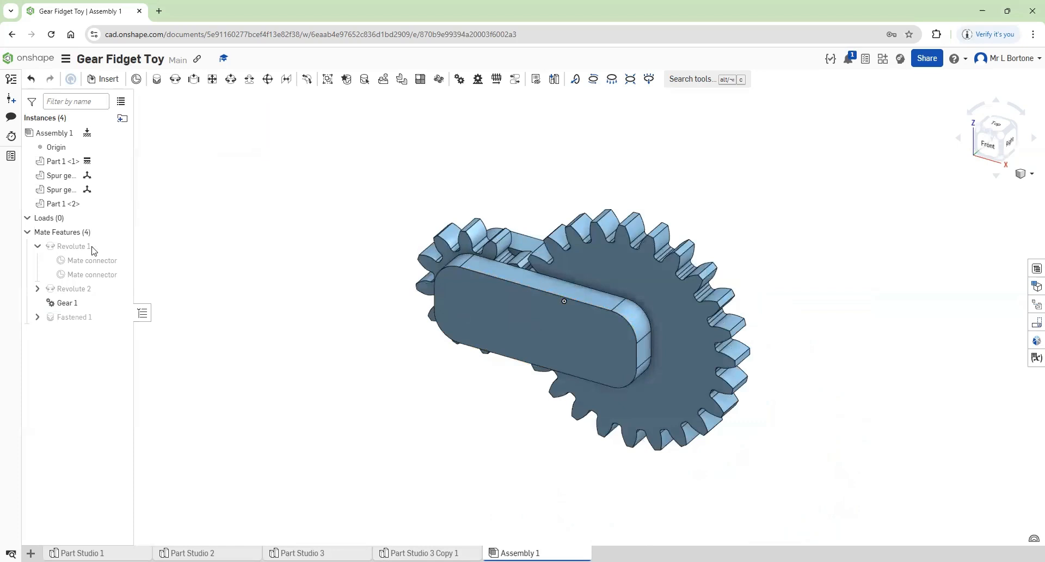
Step: Animate the Revolute 2 mate from 0 to 360 degrees to check the gears' motion between the plates
right_click(80, 289)
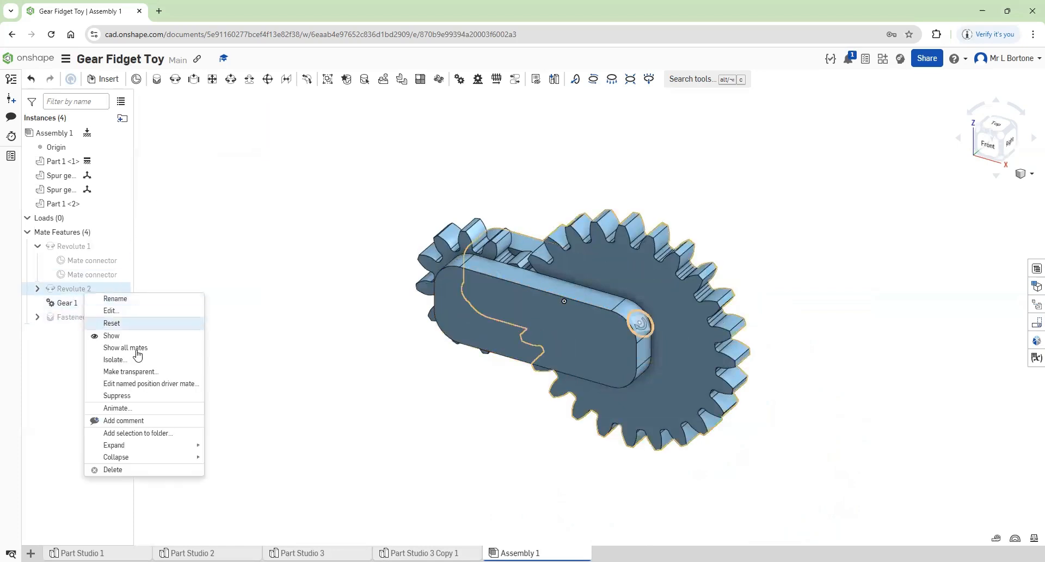
left_click(136, 411)
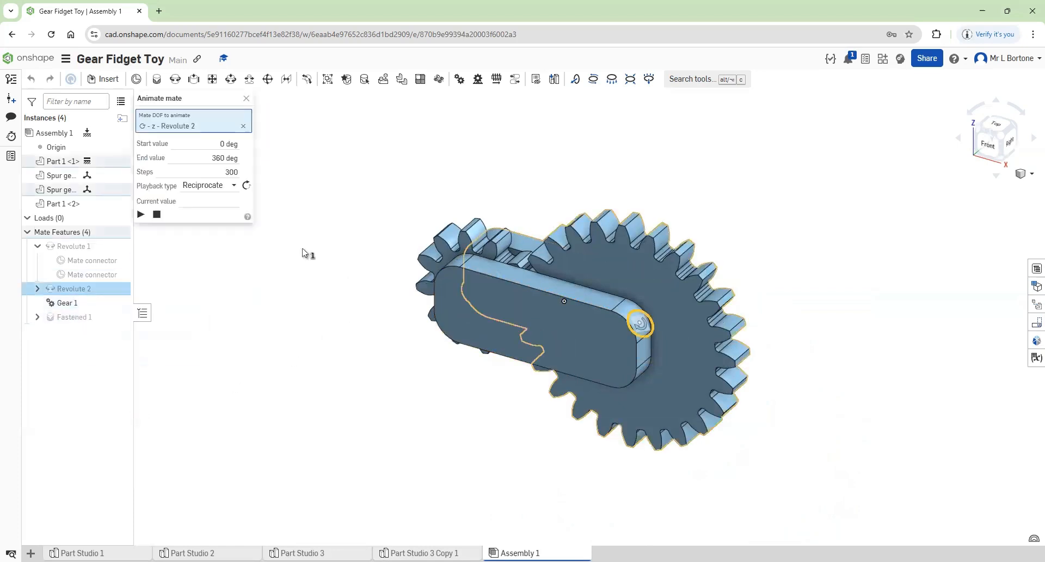
left_click(141, 214)
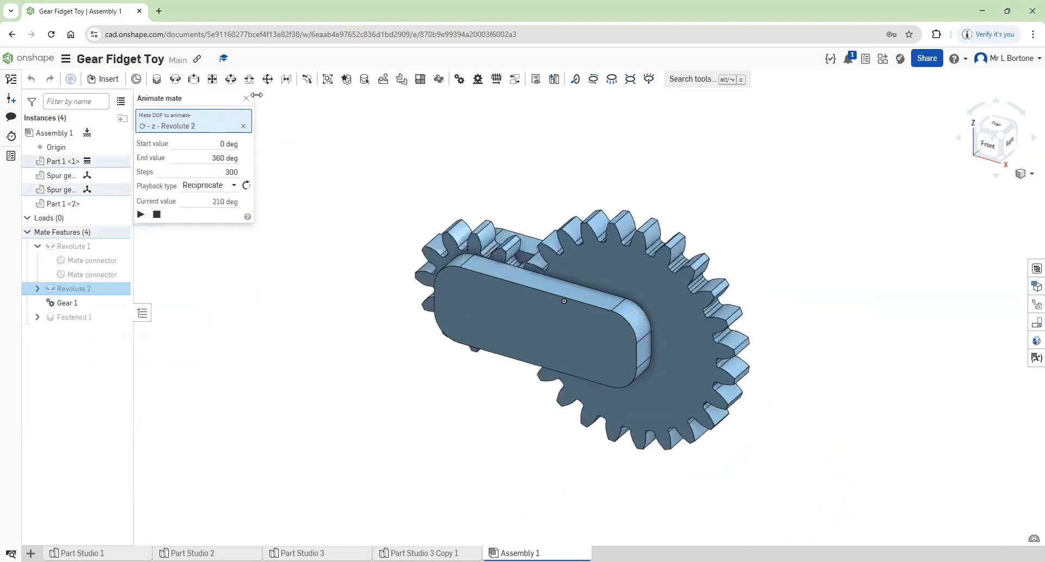
left_click(248, 99)
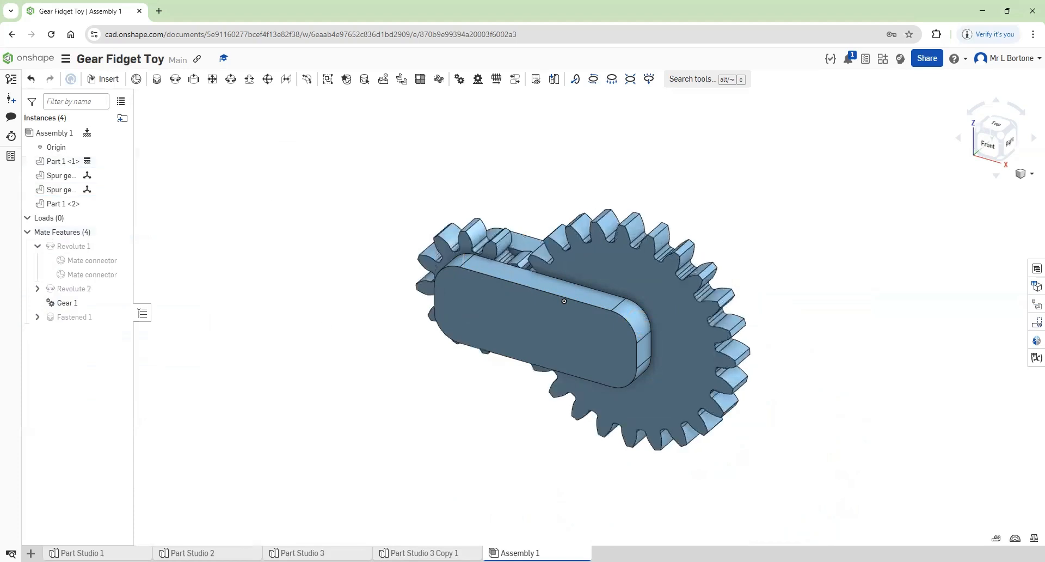
Step: In Part Studio 3, set the appearance of the whole hollow-pegged plate to the palette's blue
left_click(302, 552)
left_click_drag(437, 216, 833, 428)
right_click(577, 309)
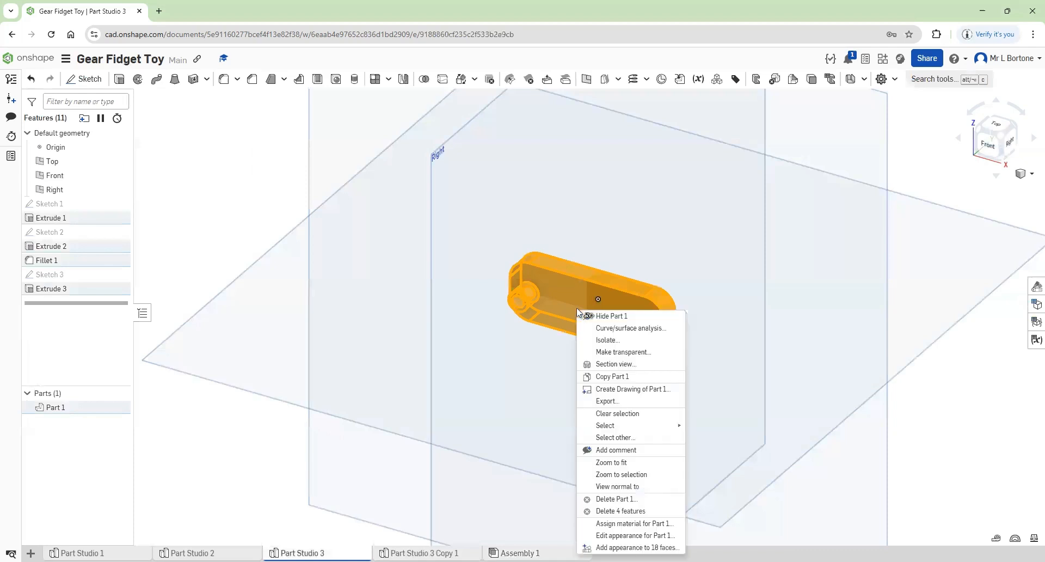
left_click(610, 535)
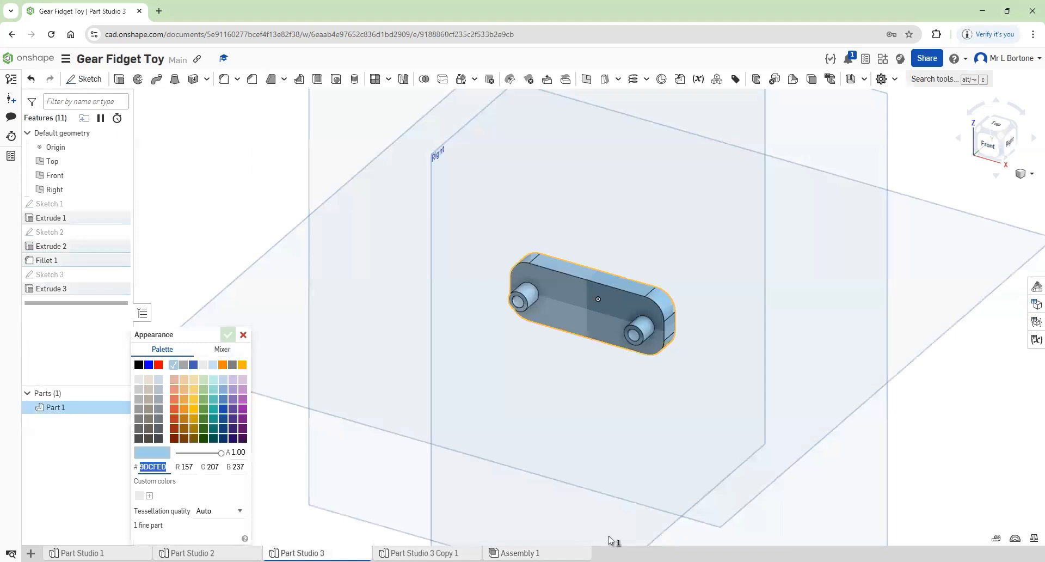
left_click(148, 364)
left_click(228, 334)
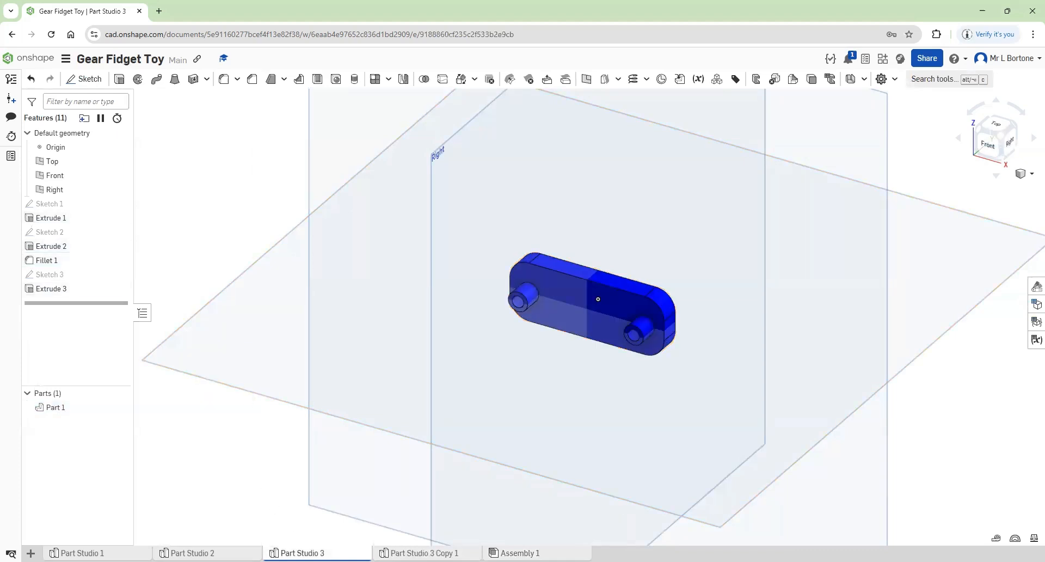
Step: In Part Studio 3 Copy 1, set the whole cover plate's appearance to blue (0000FF)
left_click(515, 552)
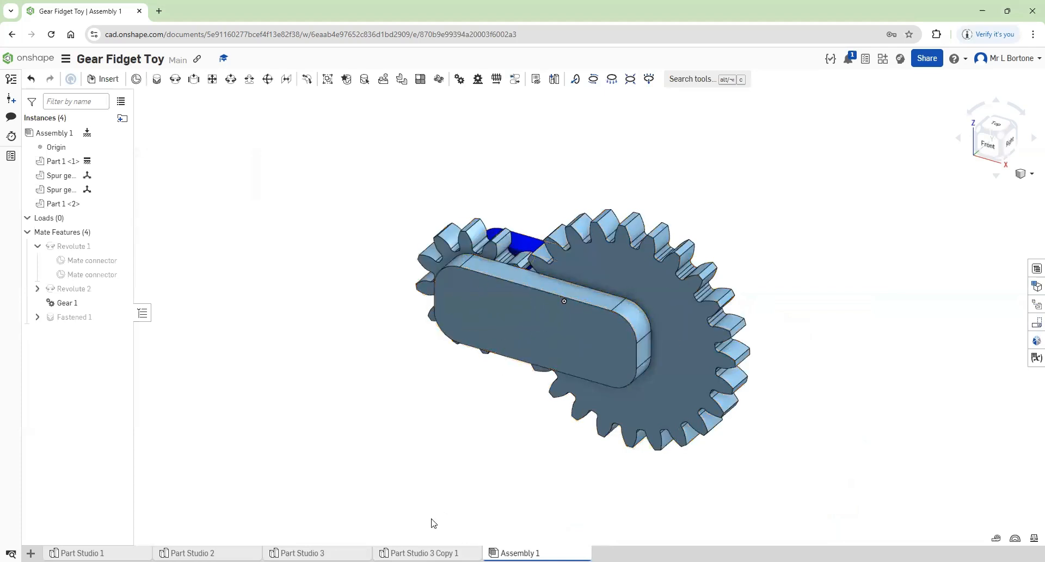
left_click(316, 553)
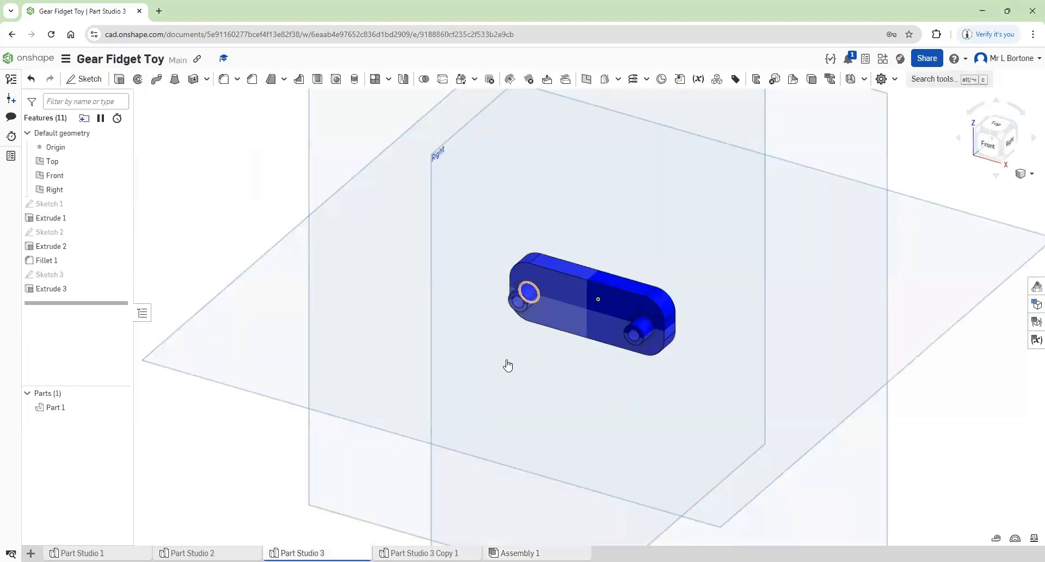
left_click(426, 552)
left_click_drag(412, 129, 845, 400)
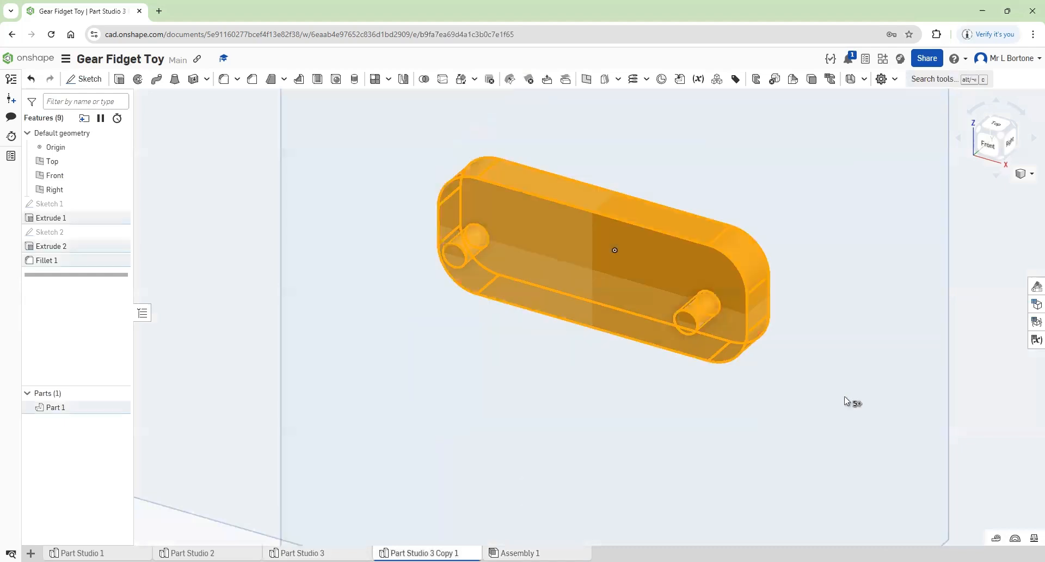
right_click(550, 255)
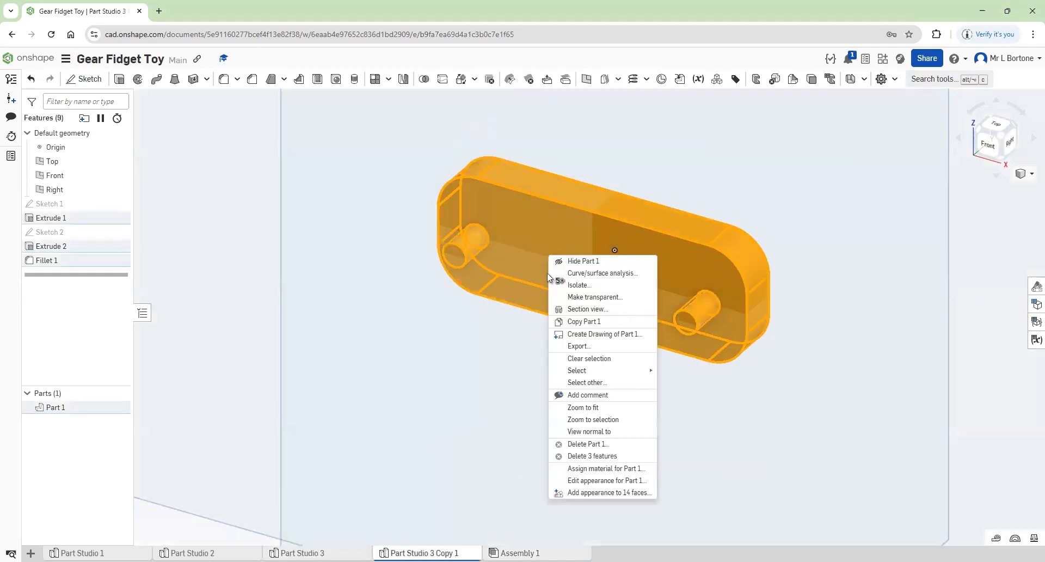
left_click(578, 481)
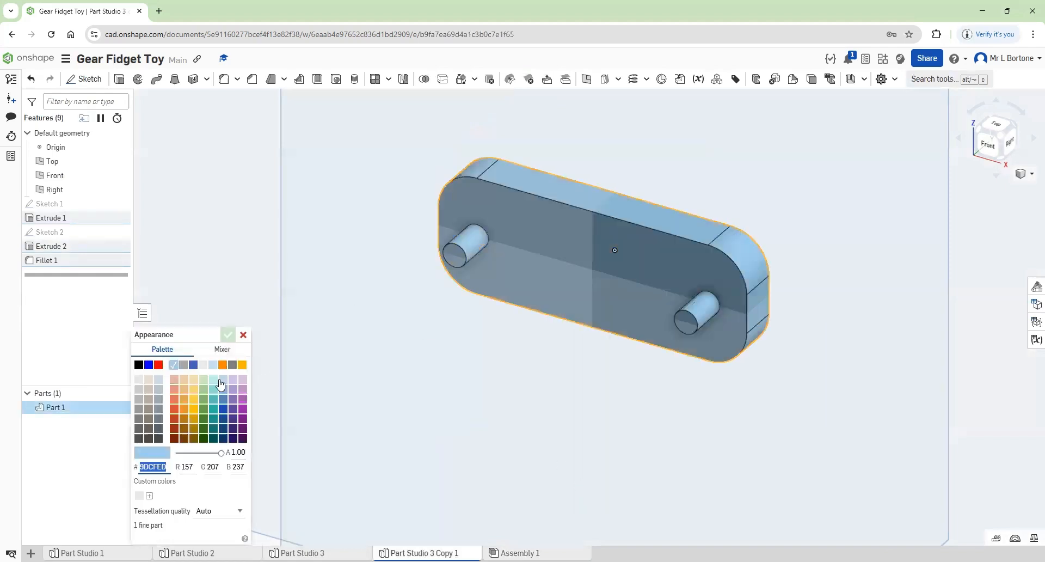
left_click(148, 365)
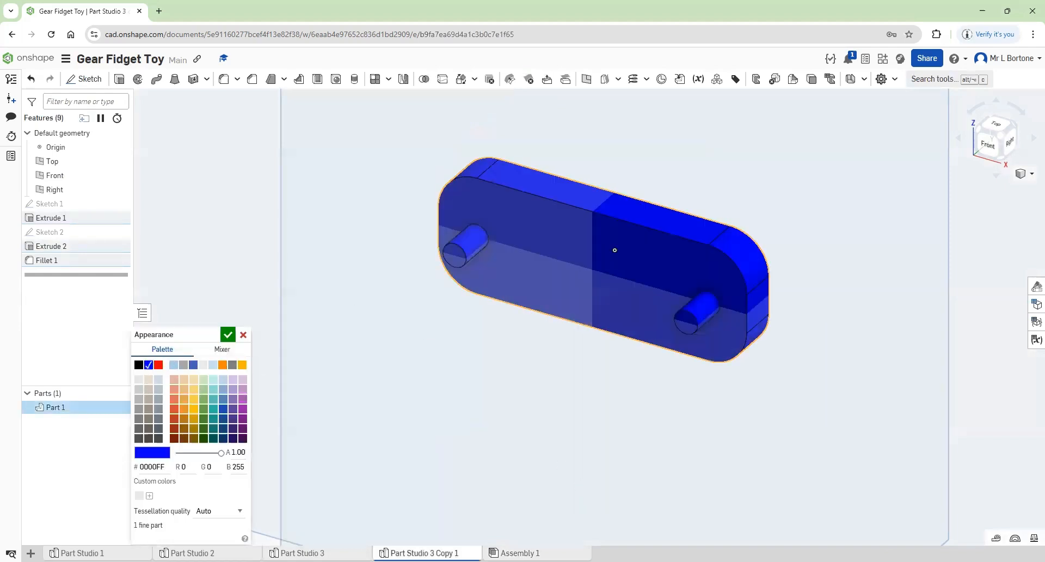
left_click(228, 336)
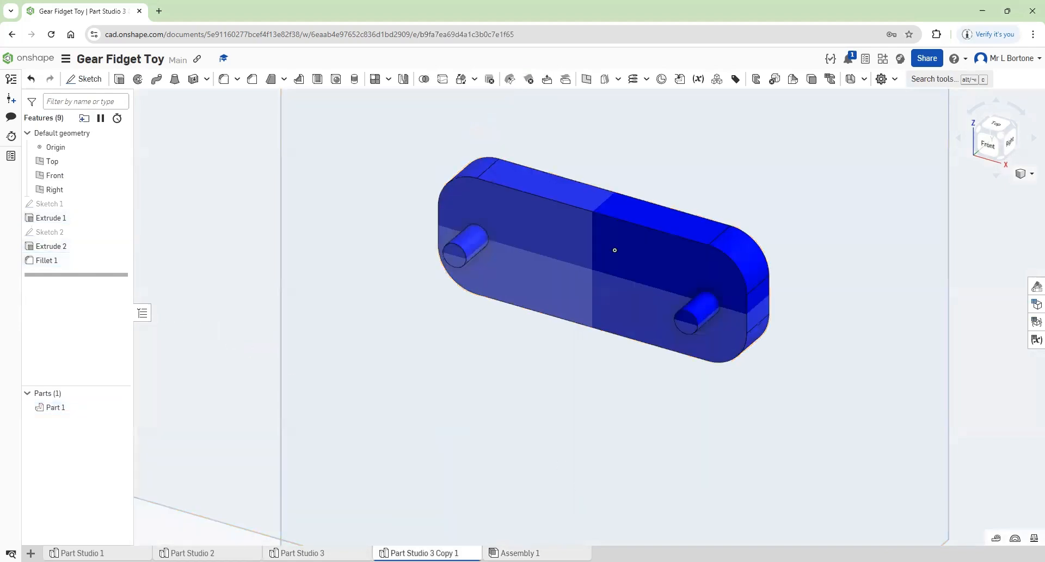
Step: Inspect the recoloured plates in Assembly 1 and replay the Revolute 2 mate animation from 0 to 360 degrees
left_click(519, 553)
right_click_drag(374, 331, 423, 323)
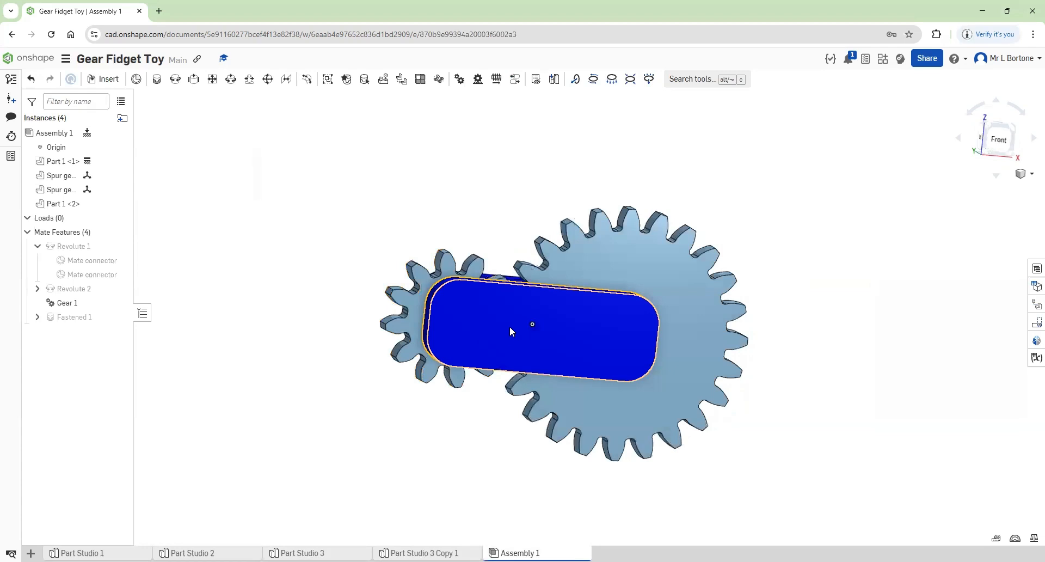
right_click_drag(338, 396, 297, 456)
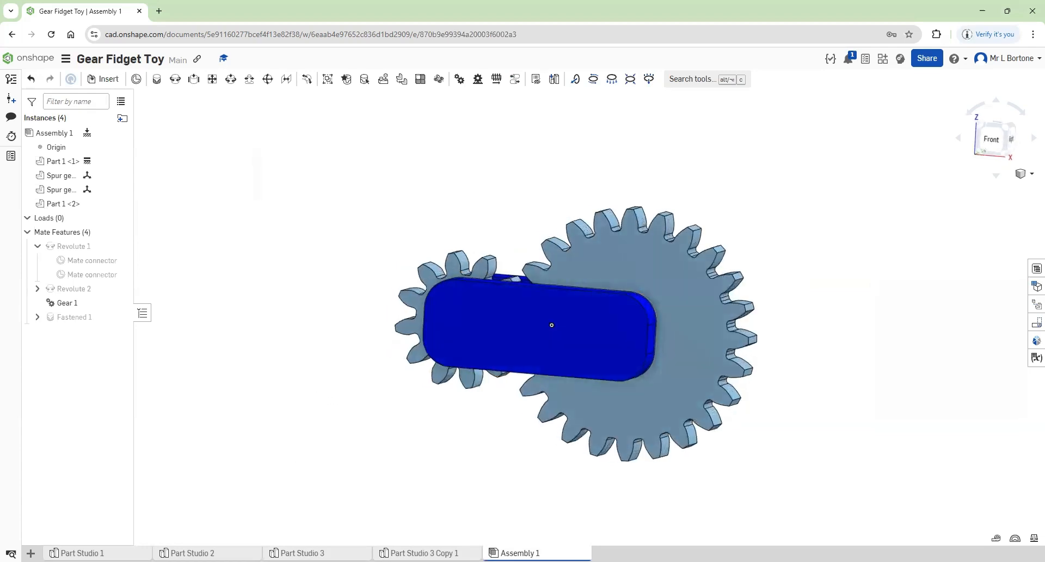
left_click(317, 552)
left_click(426, 552)
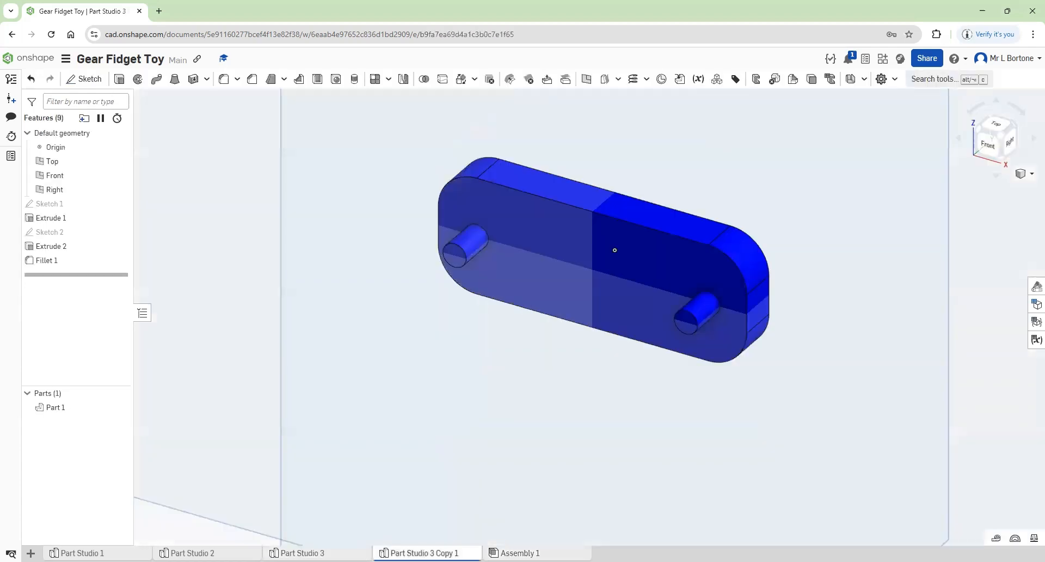
left_click(514, 552)
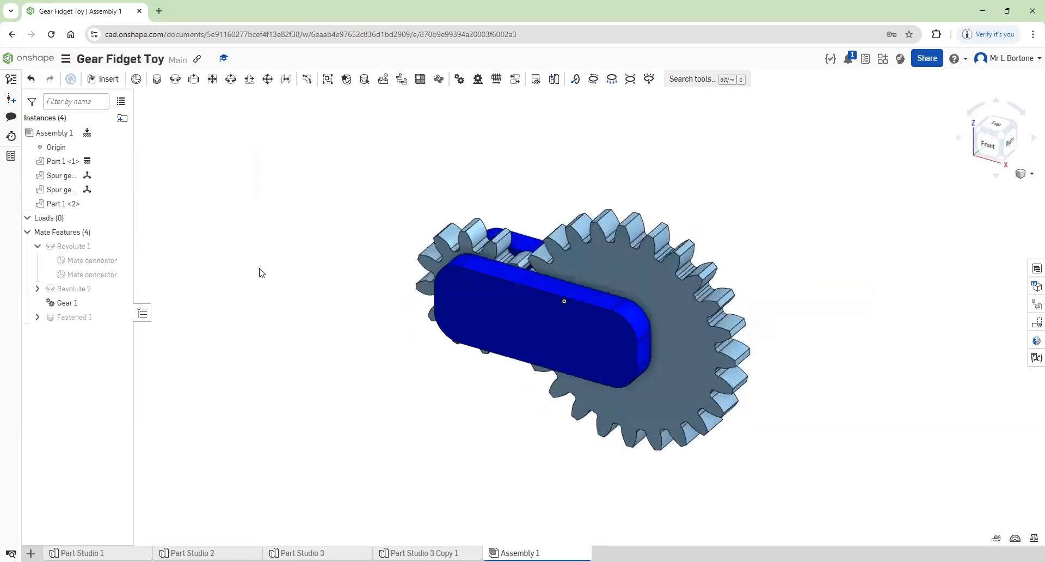
right_click(80, 291)
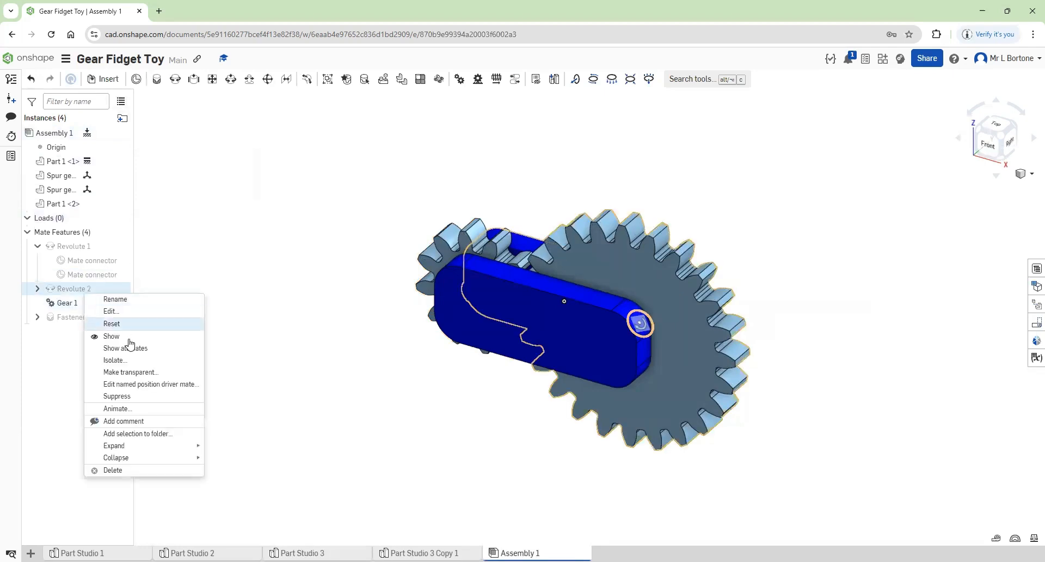
left_click(128, 410)
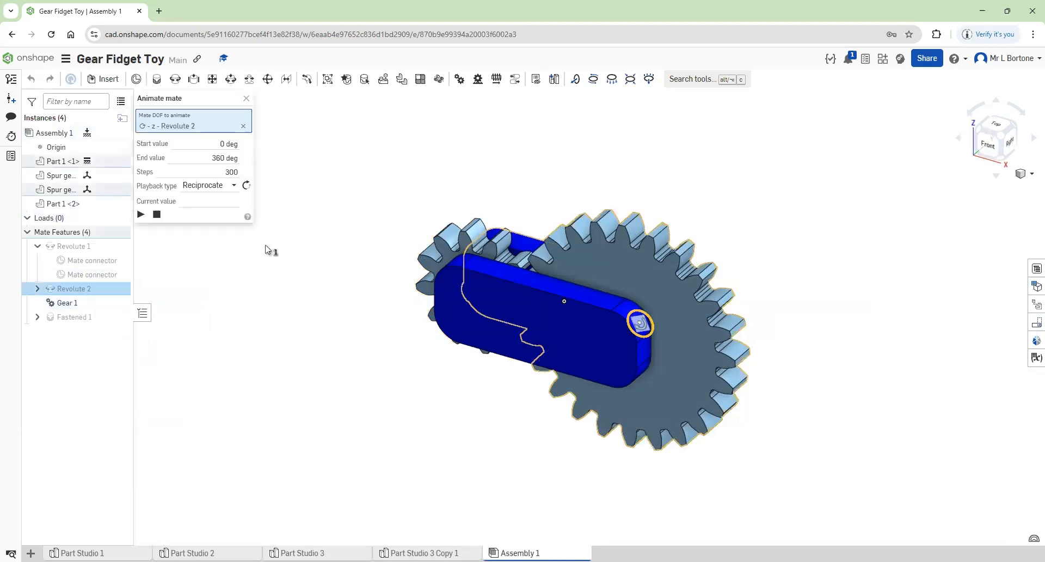
left_click(140, 214)
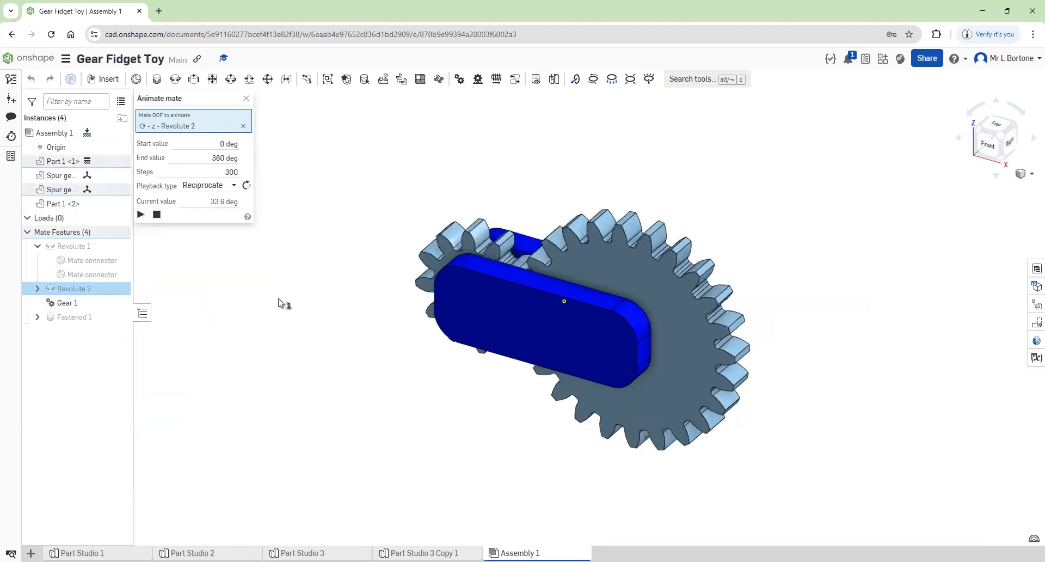